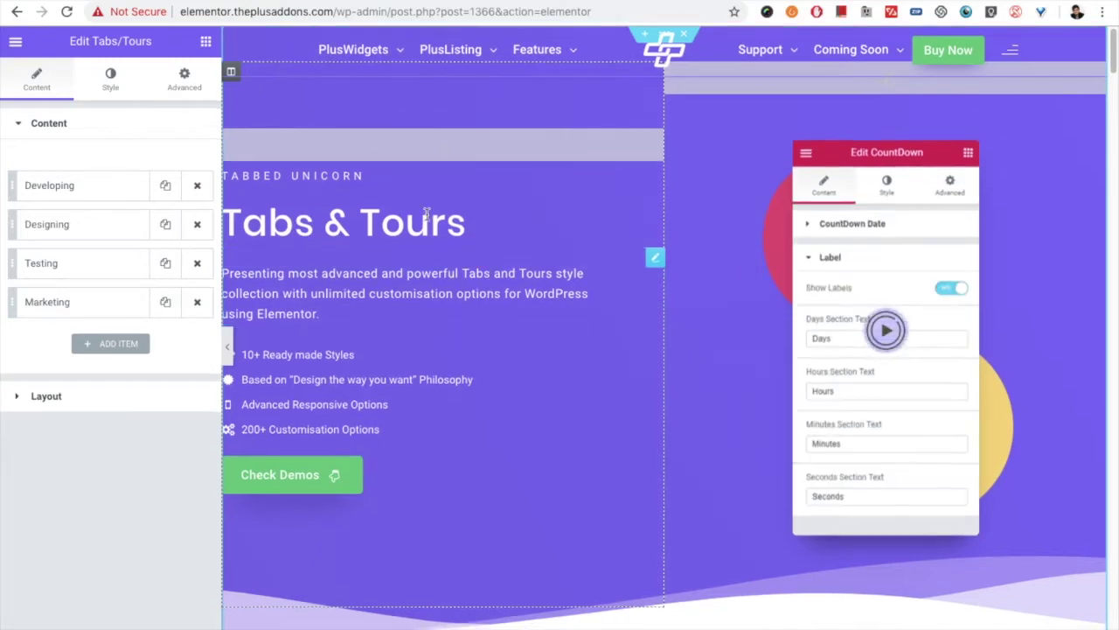
Add a new item to the Tabs/Tours widget's tab list and collapse its settings
scroll(520, 327, down, 10)
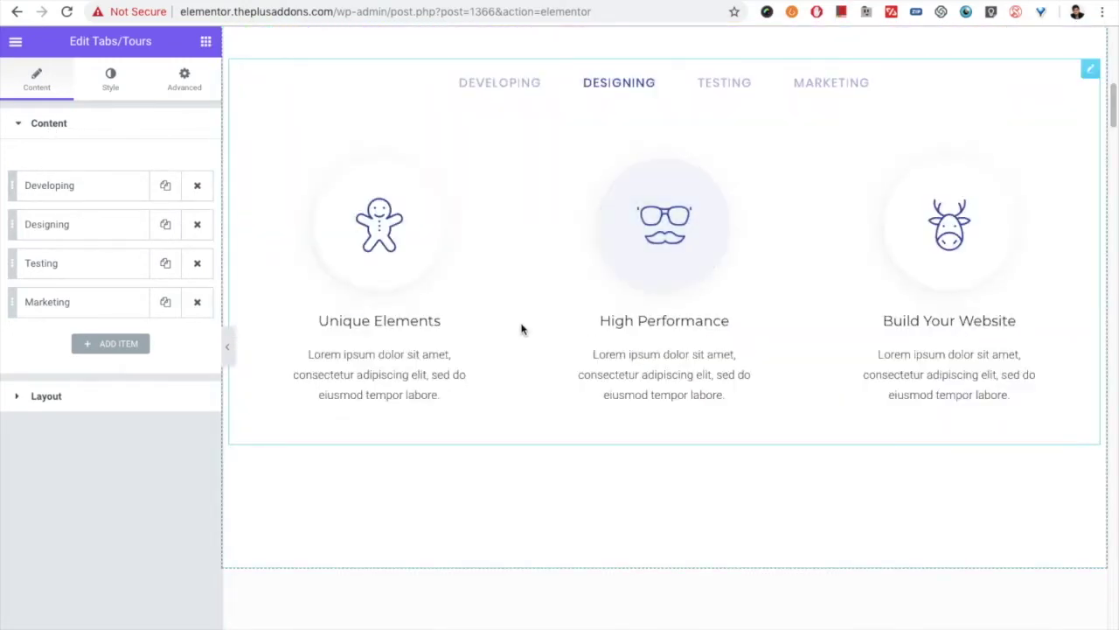
scroll(831, 290, up, 3)
click(1090, 254)
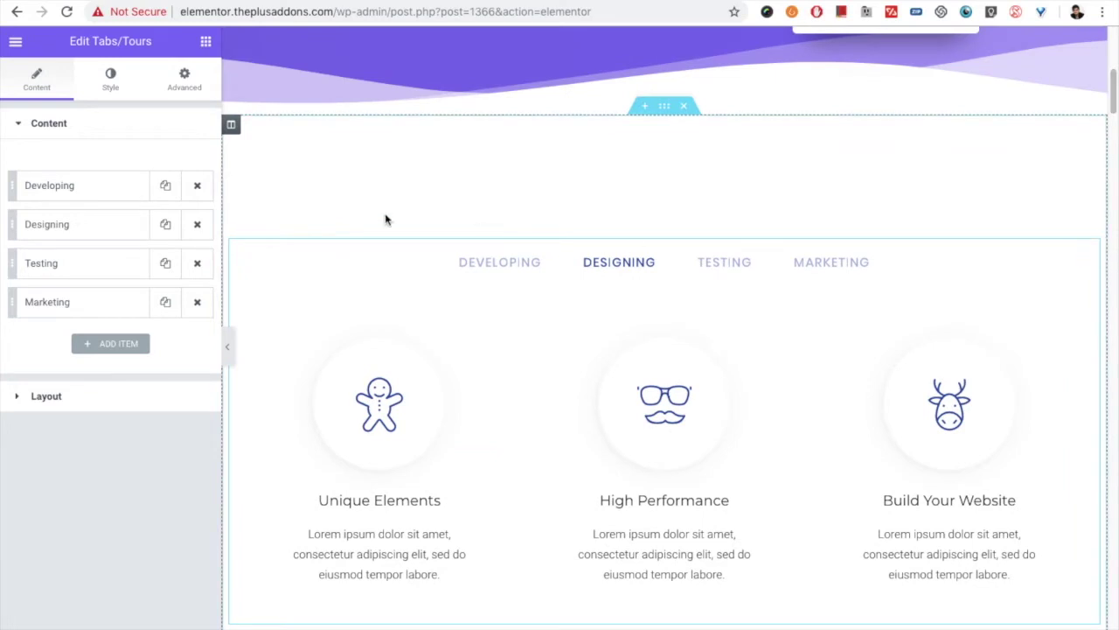
click(42, 123)
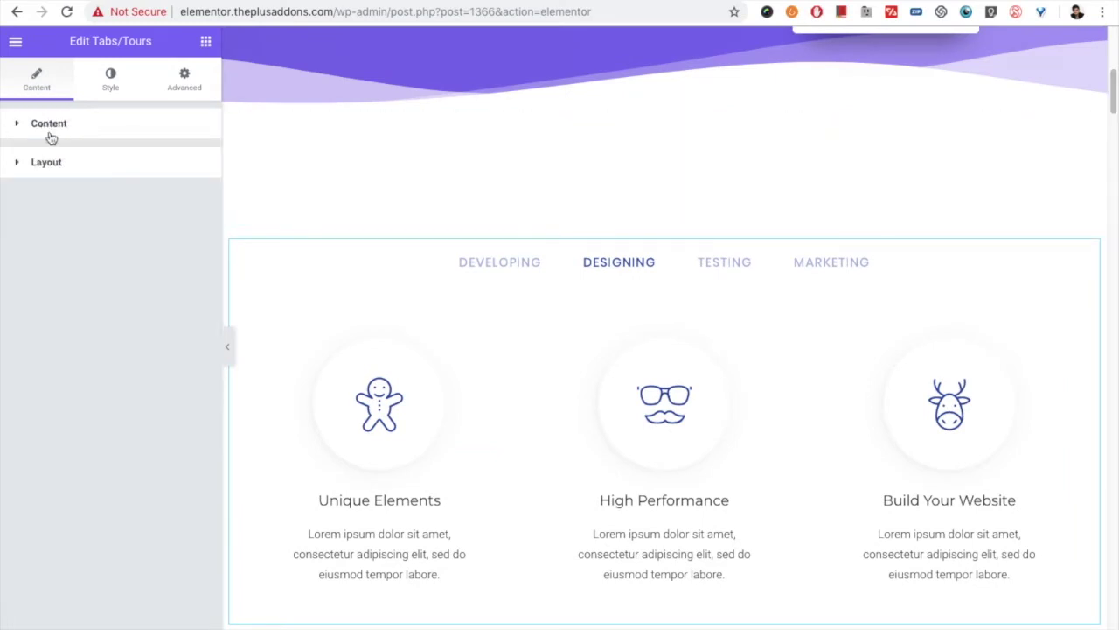
click(67, 398)
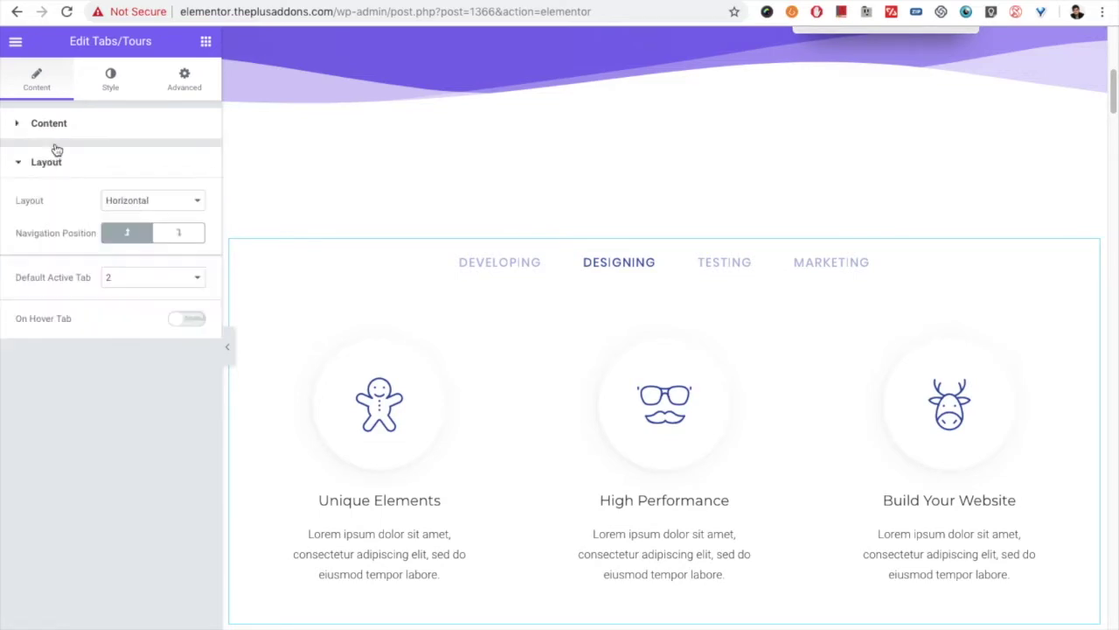
click(58, 127)
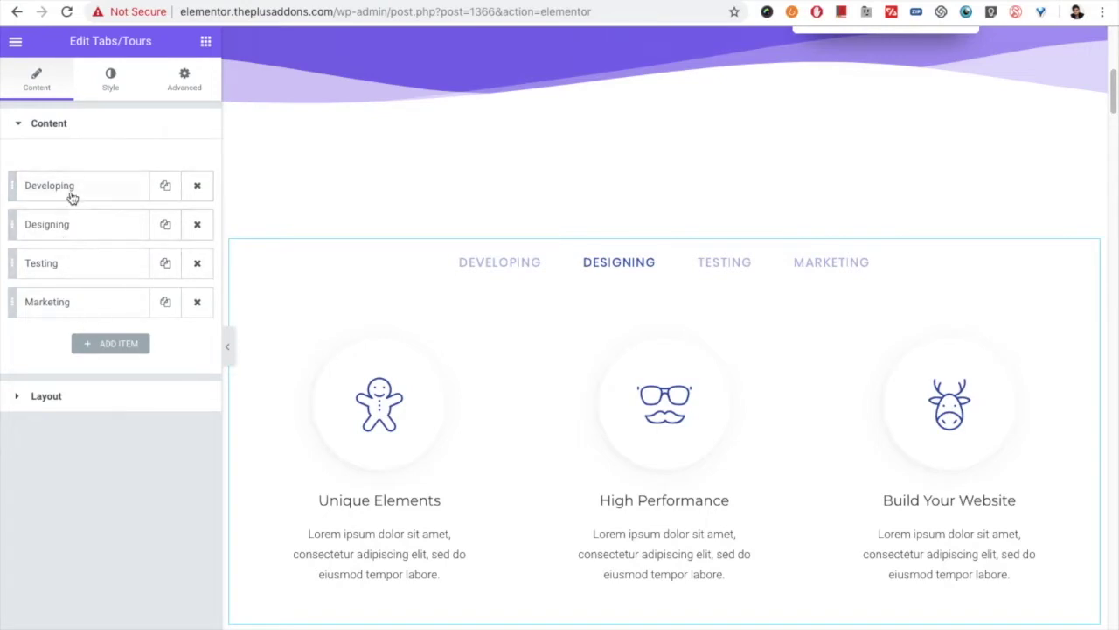
click(110, 342)
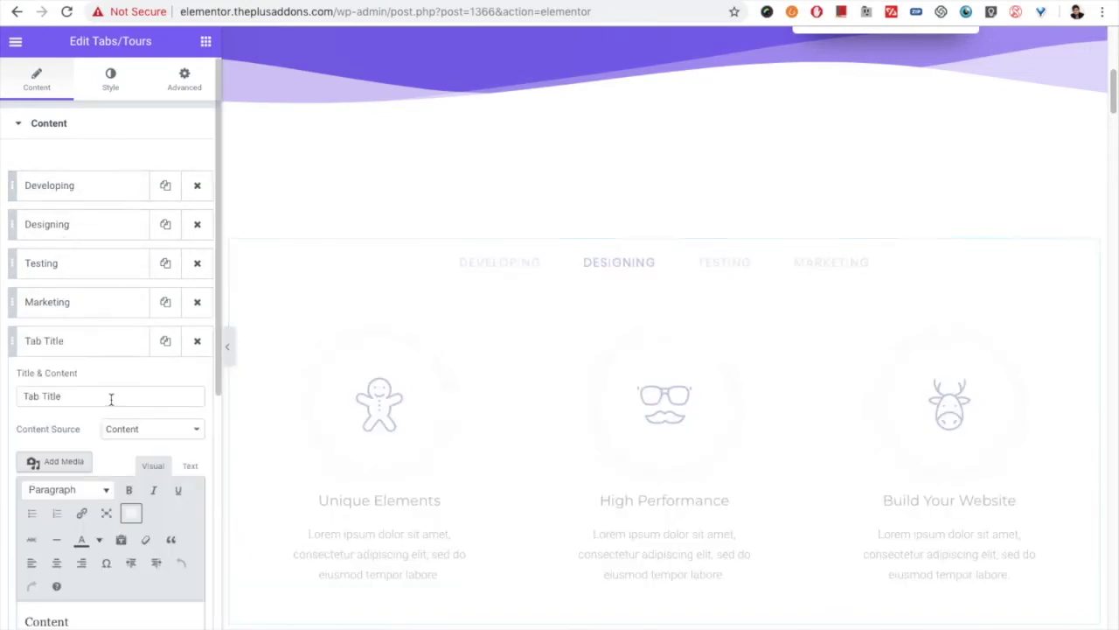
click(75, 342)
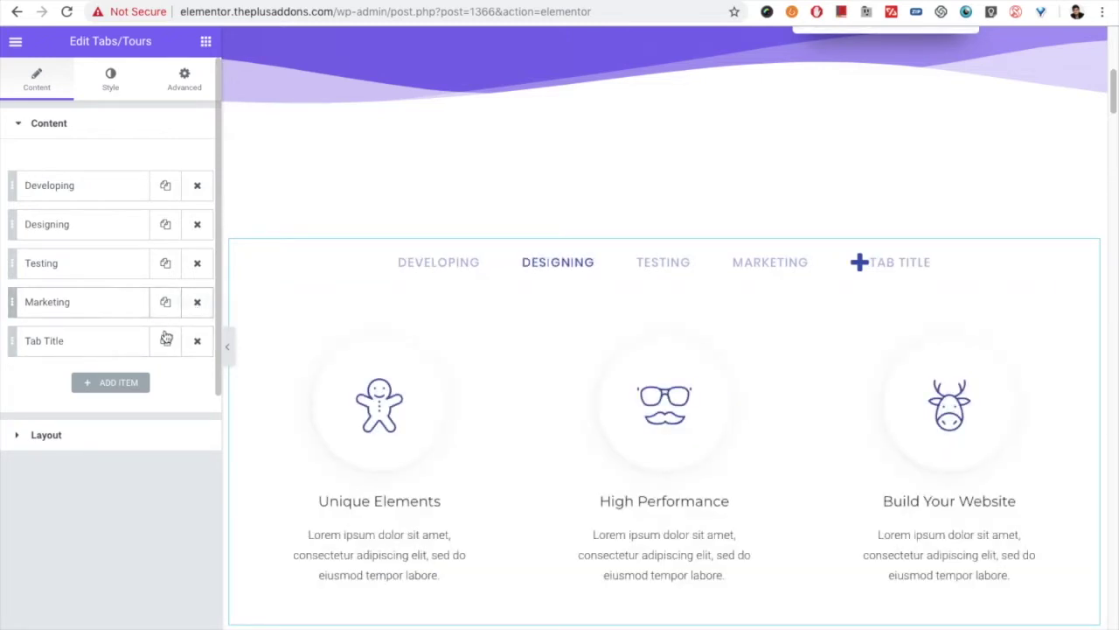
Switch the Developing tab's content source to Content and select its placeholder text
click(93, 194)
click(75, 238)
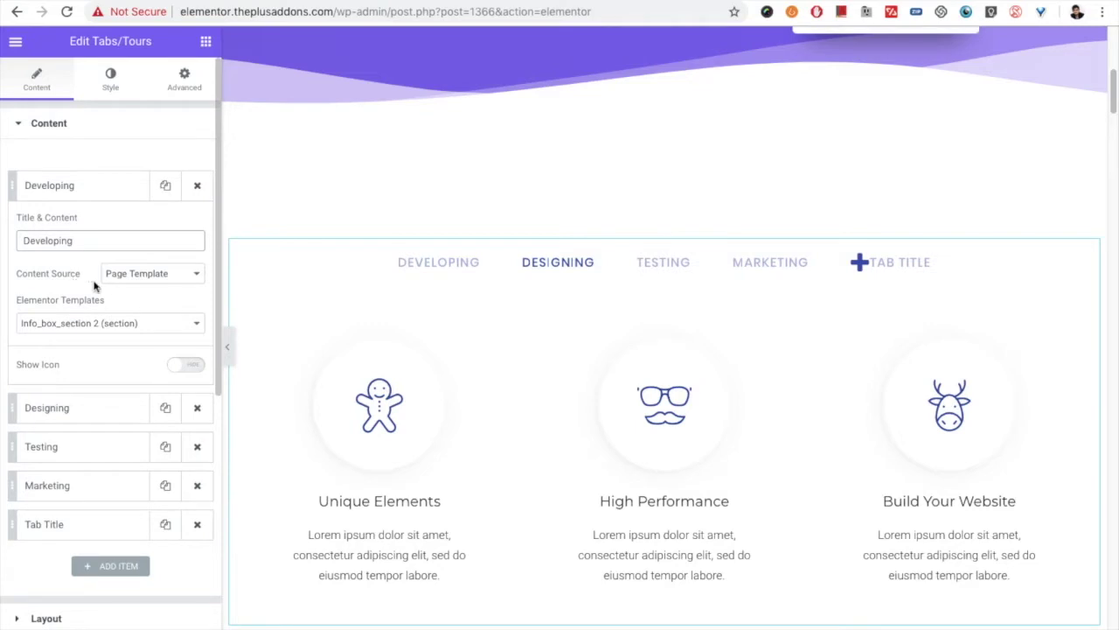
click(139, 276)
click(144, 259)
click(149, 280)
click(150, 290)
click(158, 278)
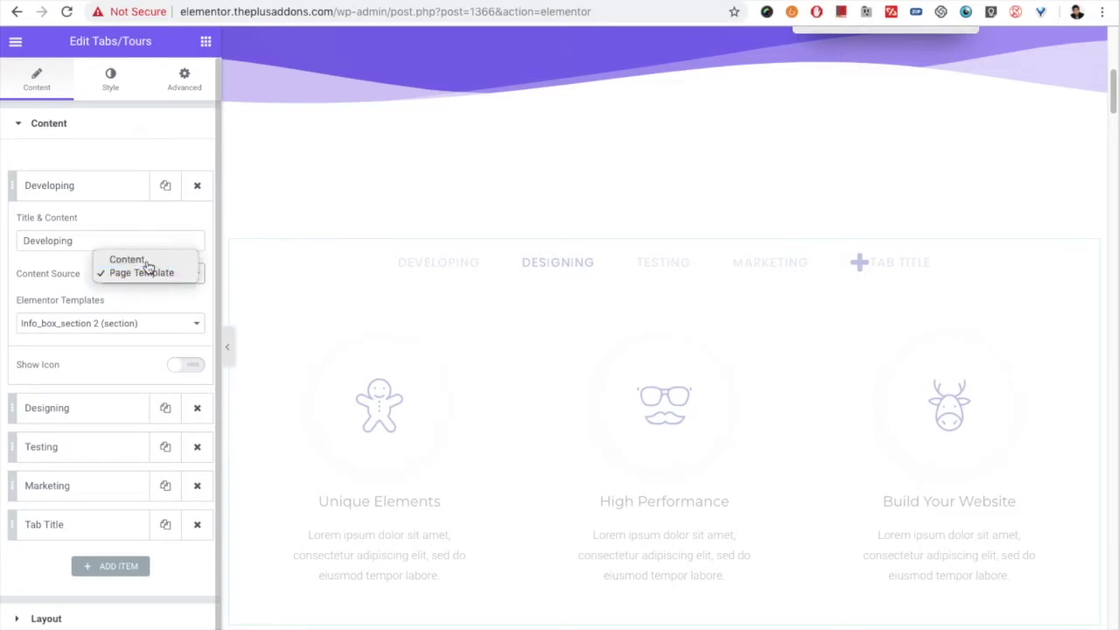
click(140, 259)
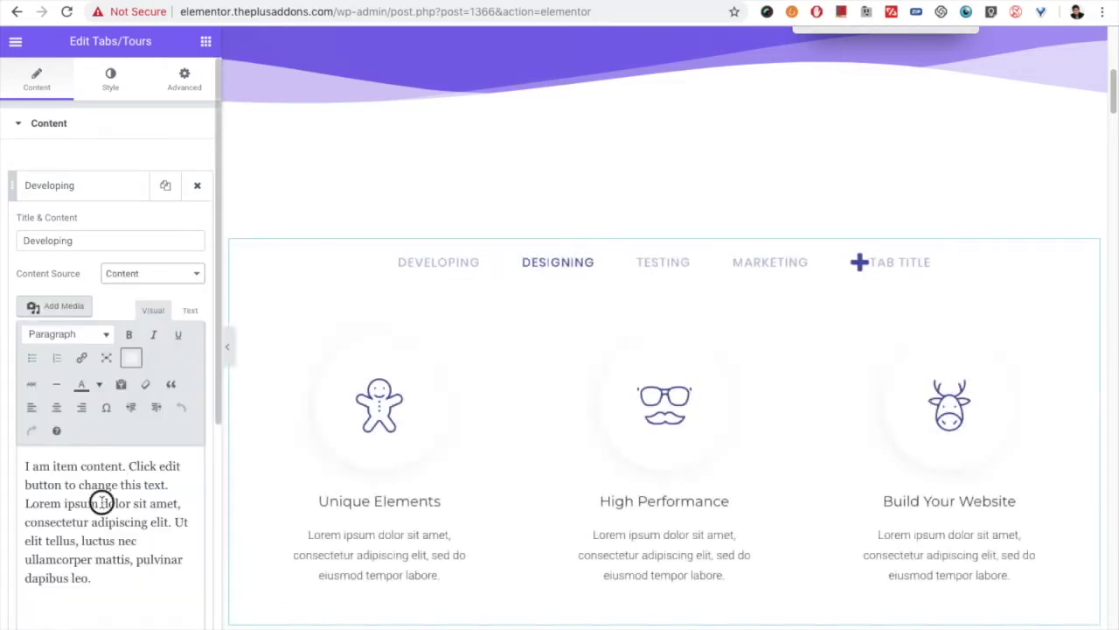
triple_click(102, 502)
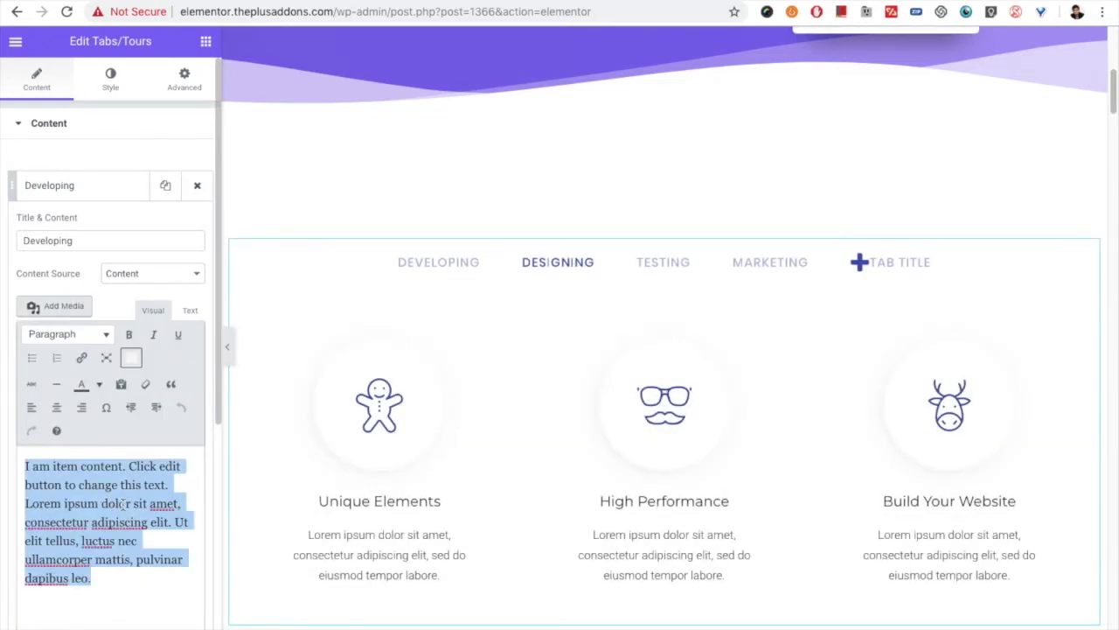
click(111, 574)
triple_click(111, 575)
Set the Developing tab's content source to Page Template with the Info_box_section 2 (section) template
click(155, 277)
click(155, 288)
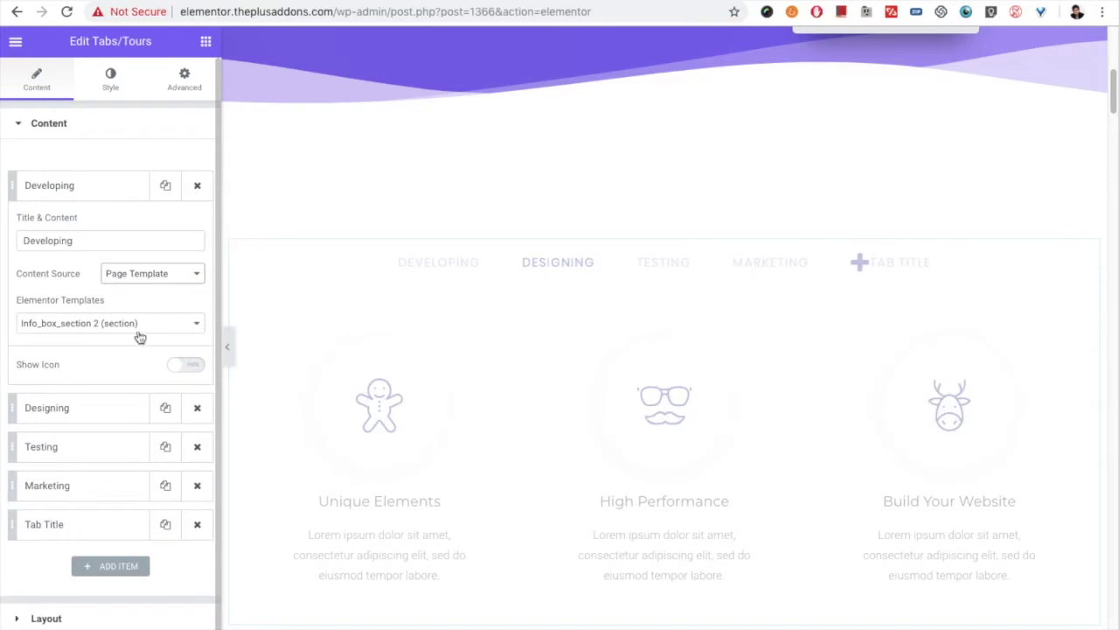
click(110, 332)
click(93, 325)
click(109, 325)
scroll(147, 522, down, 2)
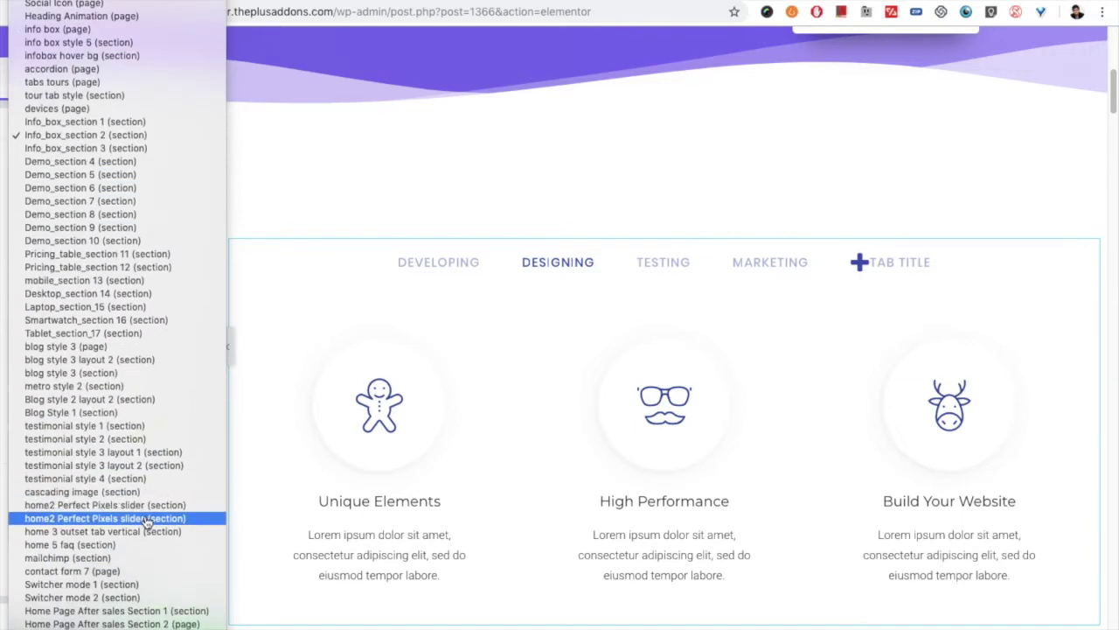
click(86, 139)
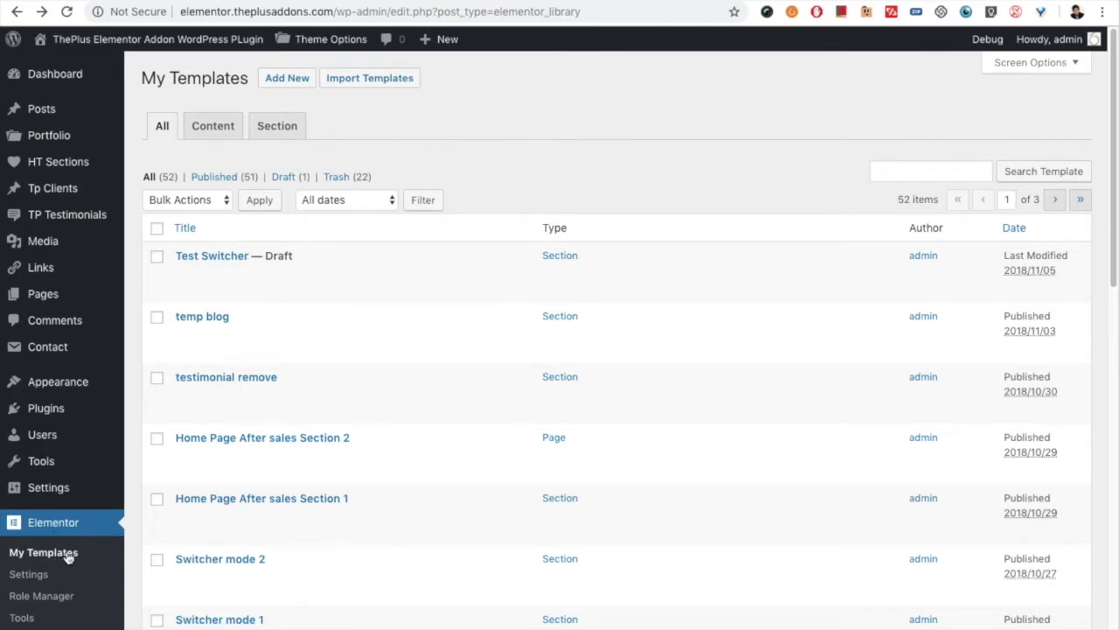
click(278, 80)
click(712, 330)
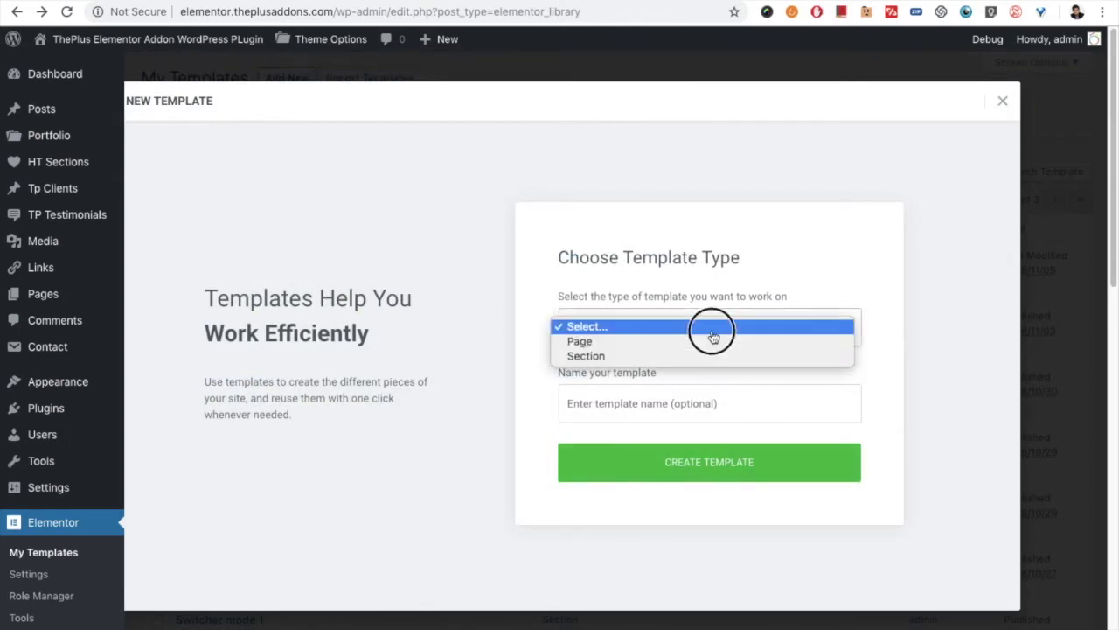
click(675, 356)
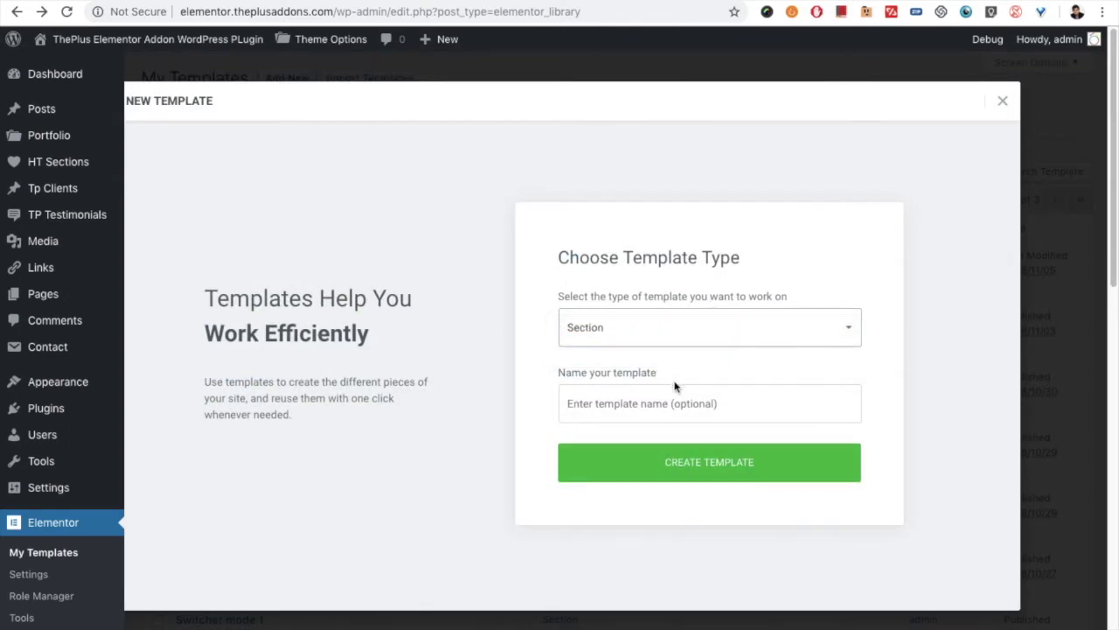
click(650, 406)
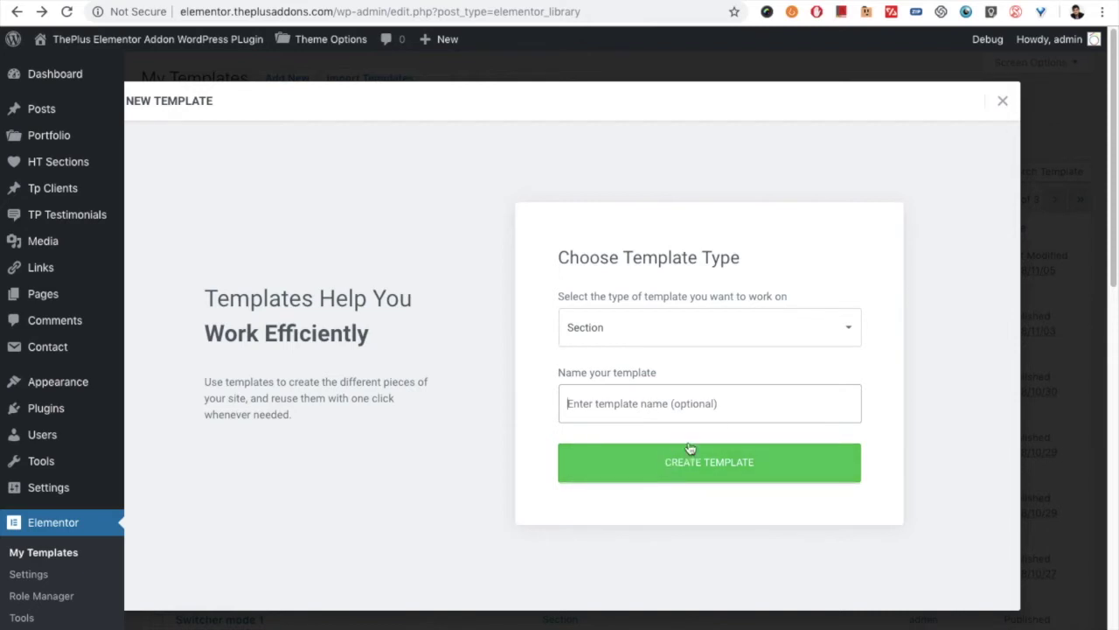
click(1003, 103)
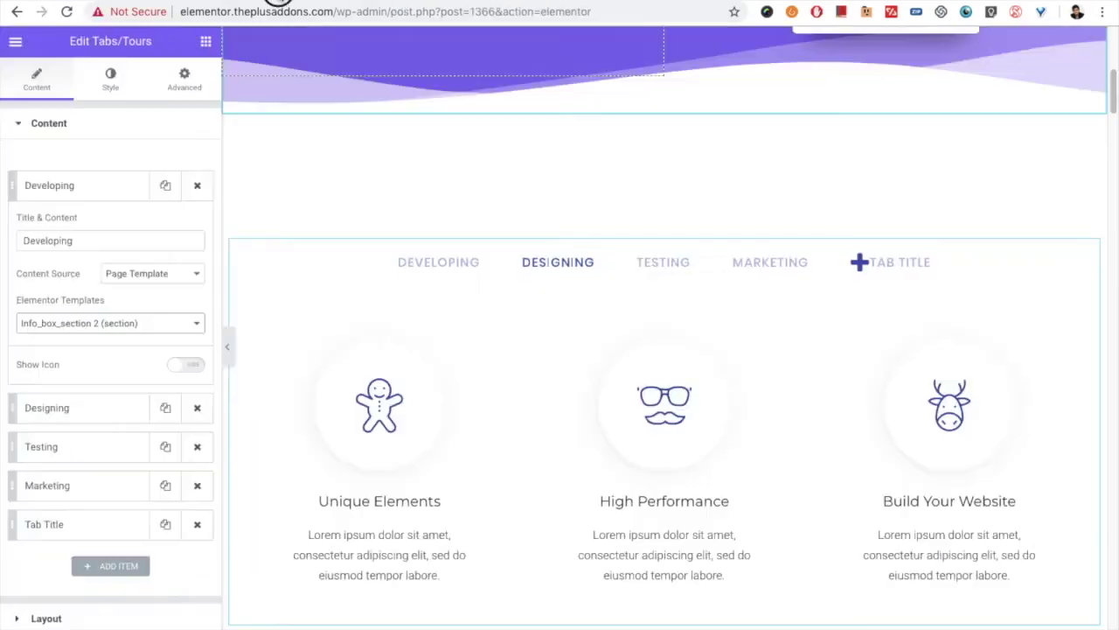
Assign the Demo_section 4 and Demo_section 6 templates in turn to the Developing tab and preview that tab
click(137, 324)
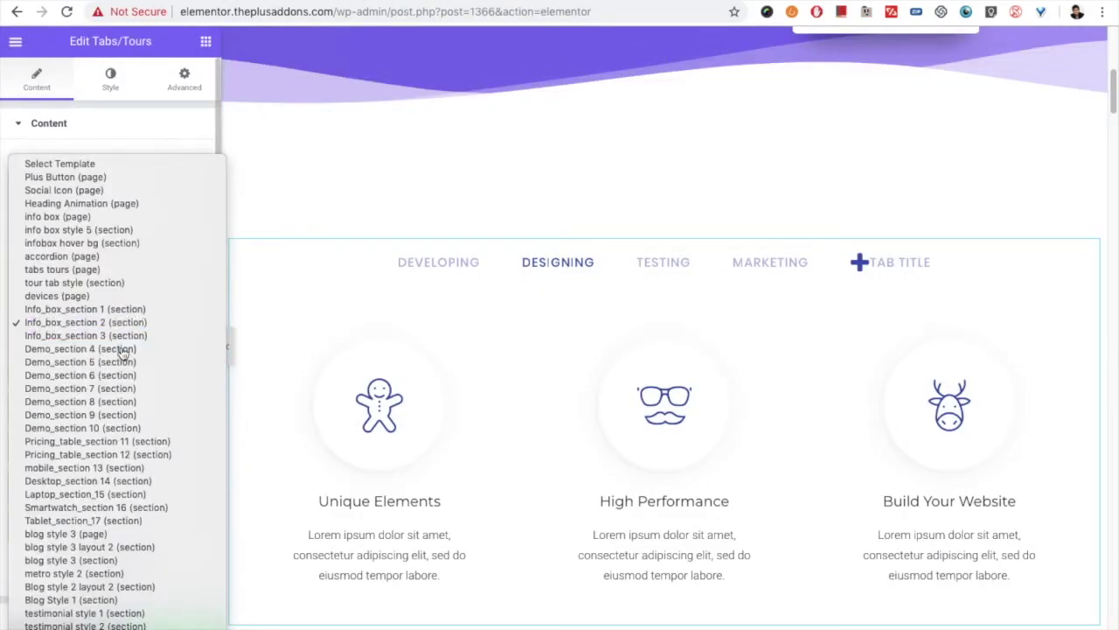
click(117, 347)
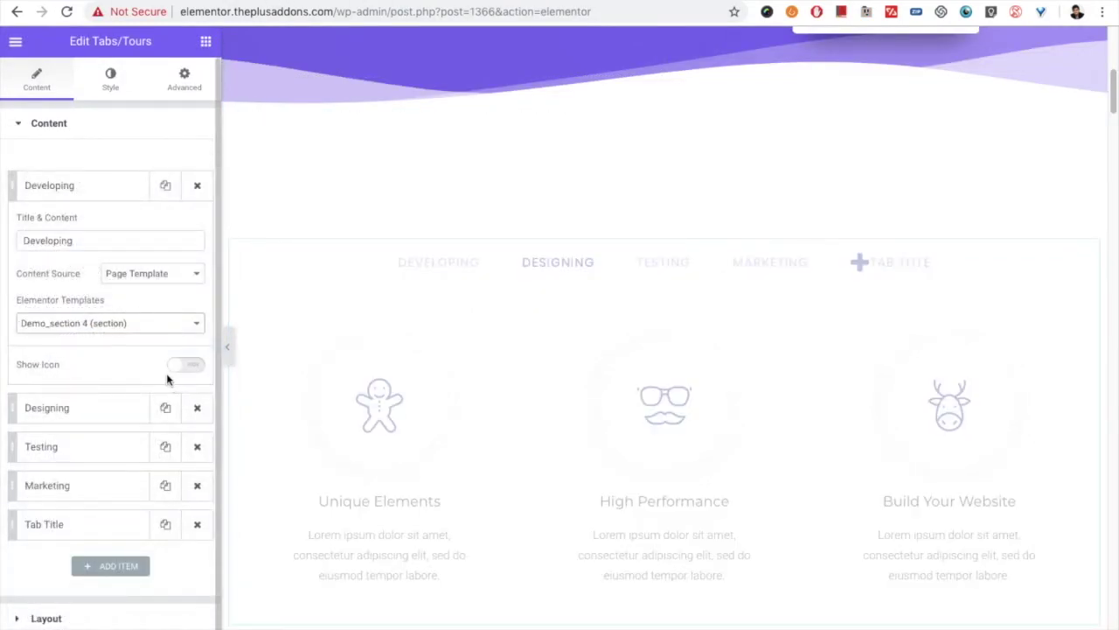
click(128, 331)
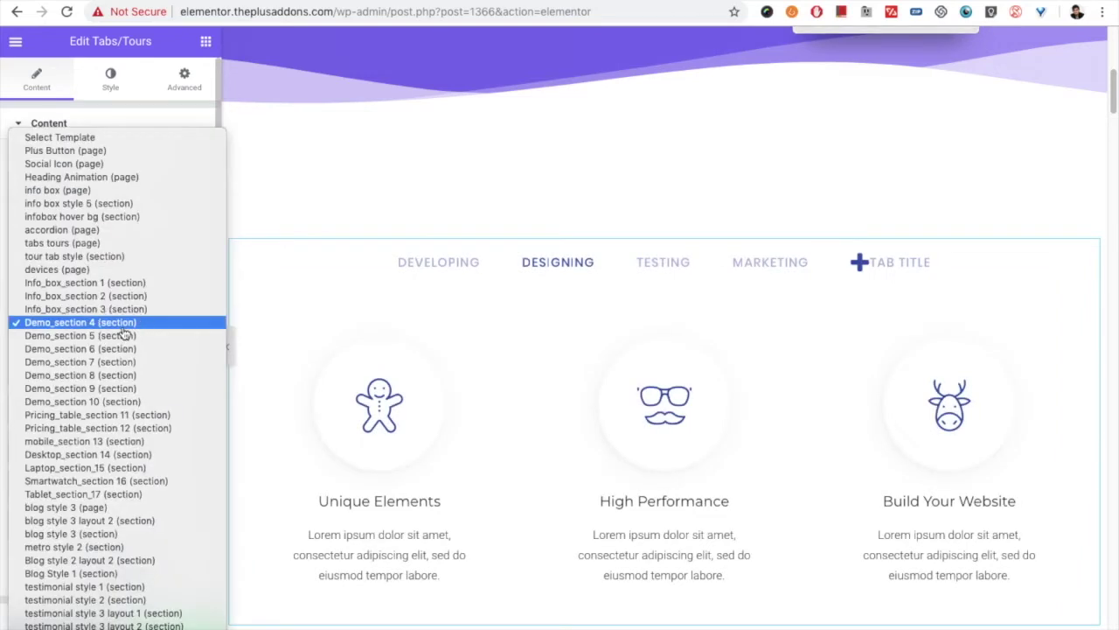
click(125, 347)
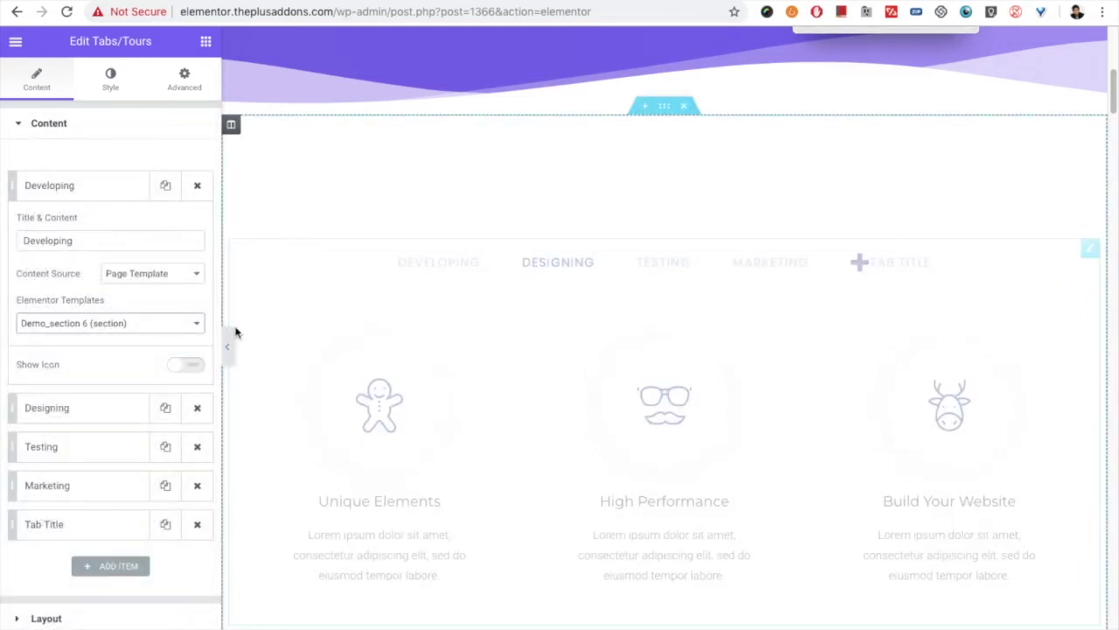
click(435, 265)
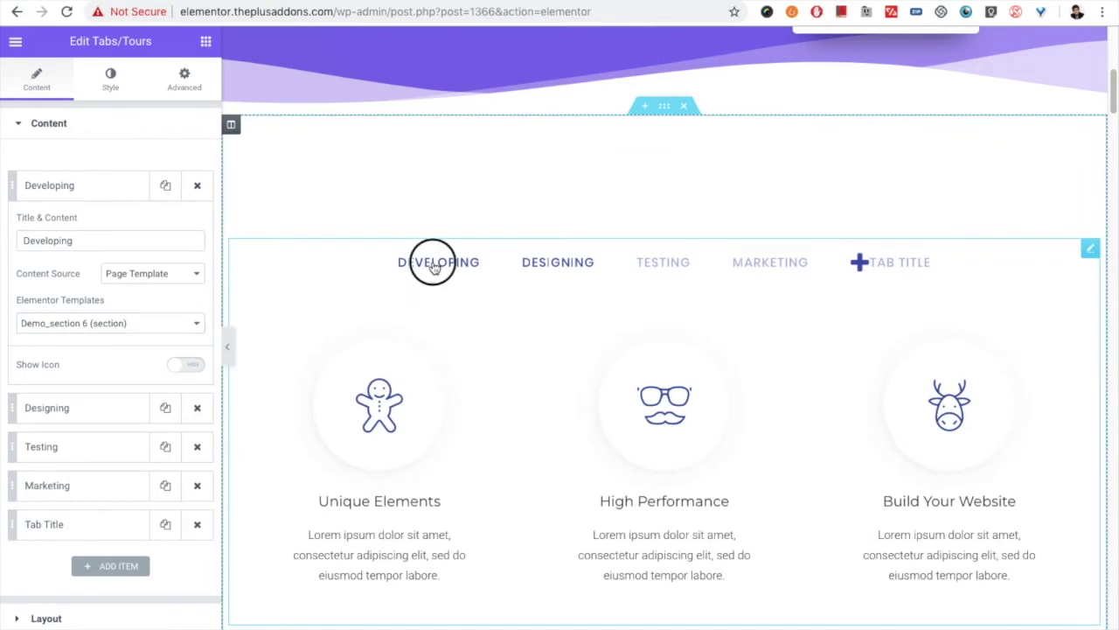
Set the Developing tab's template to Demo_section 9 (section) and display that tab in the preview
click(86, 325)
click(96, 361)
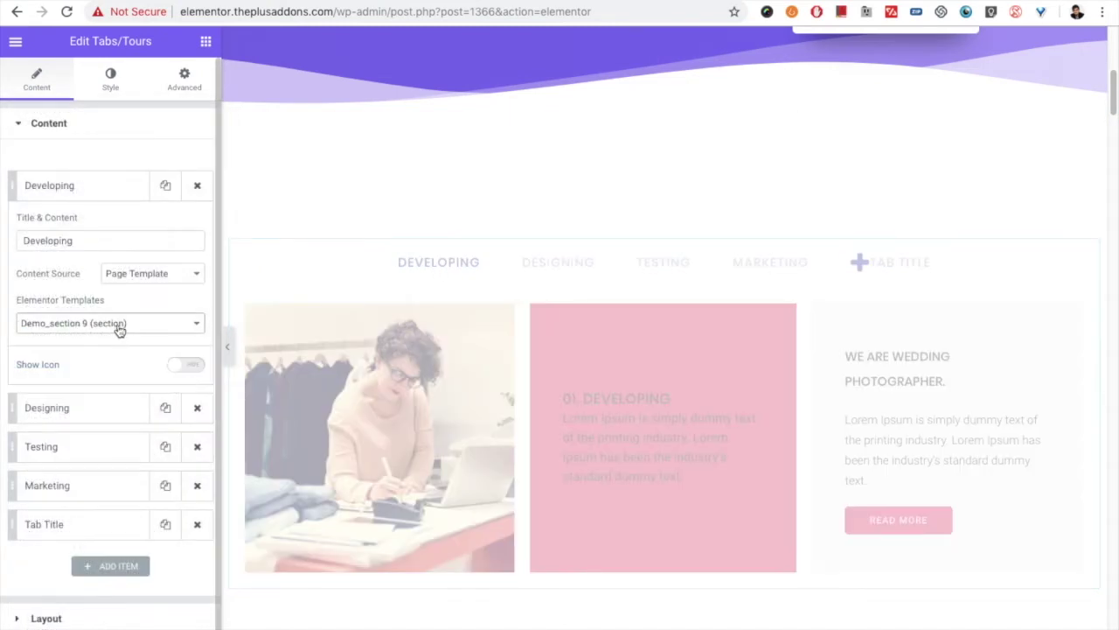
click(430, 270)
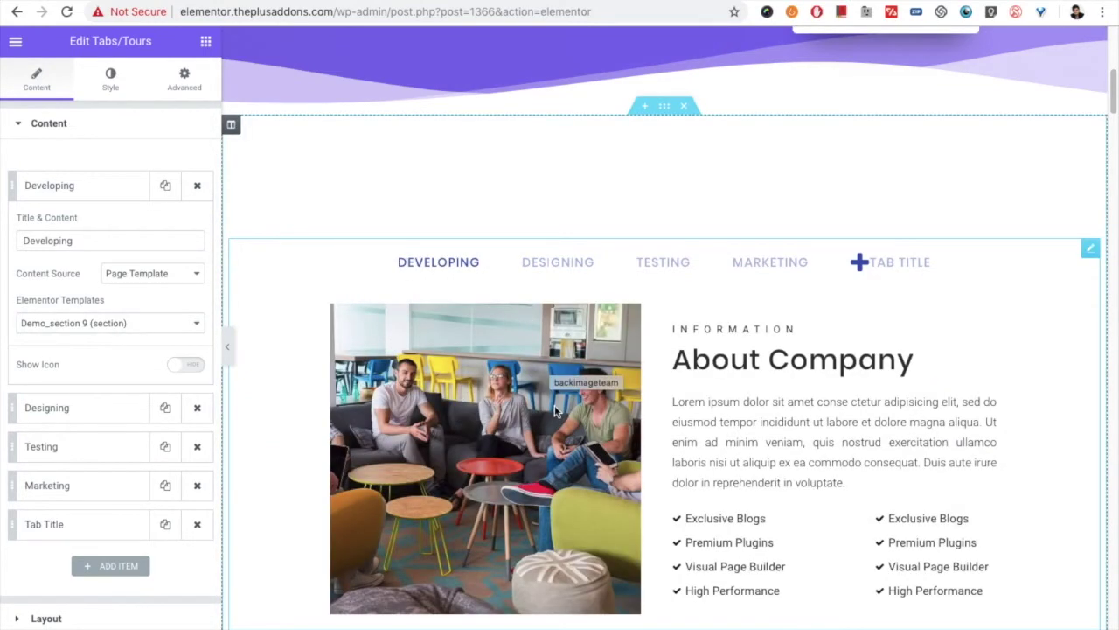
scroll(555, 411, down, 2)
Set the tabs' layout to Vertical and the default active tab to 1
click(57, 617)
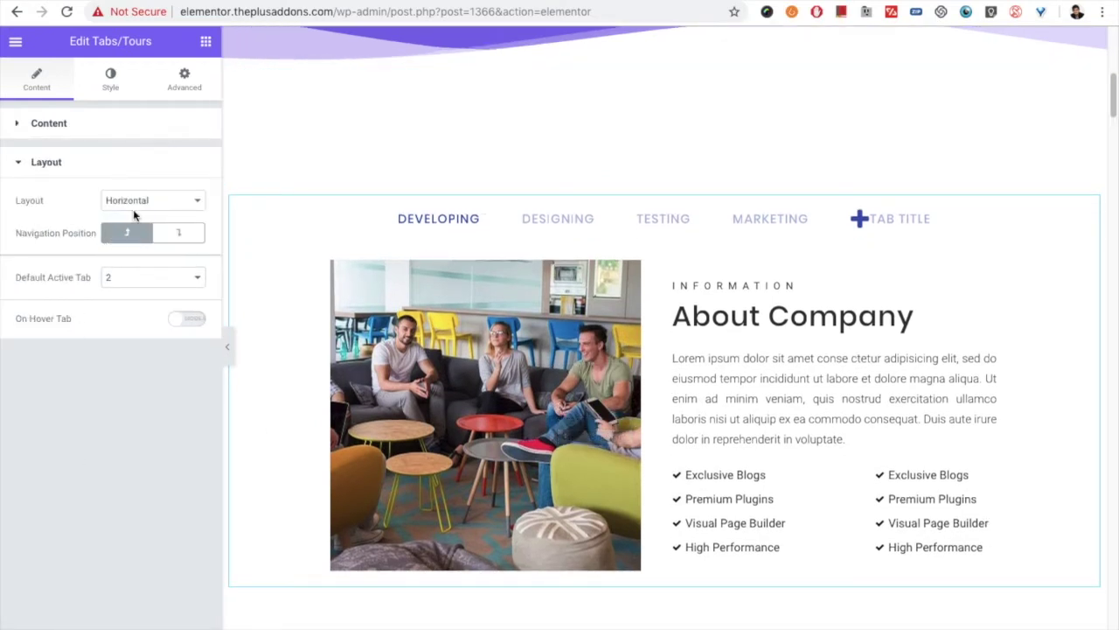
click(148, 202)
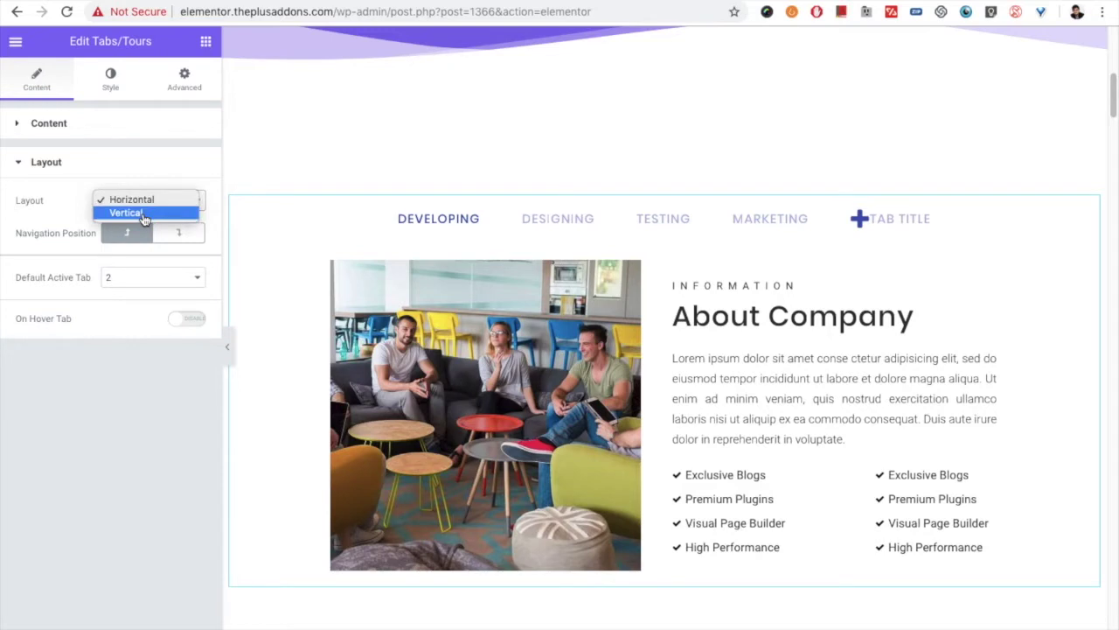
click(144, 215)
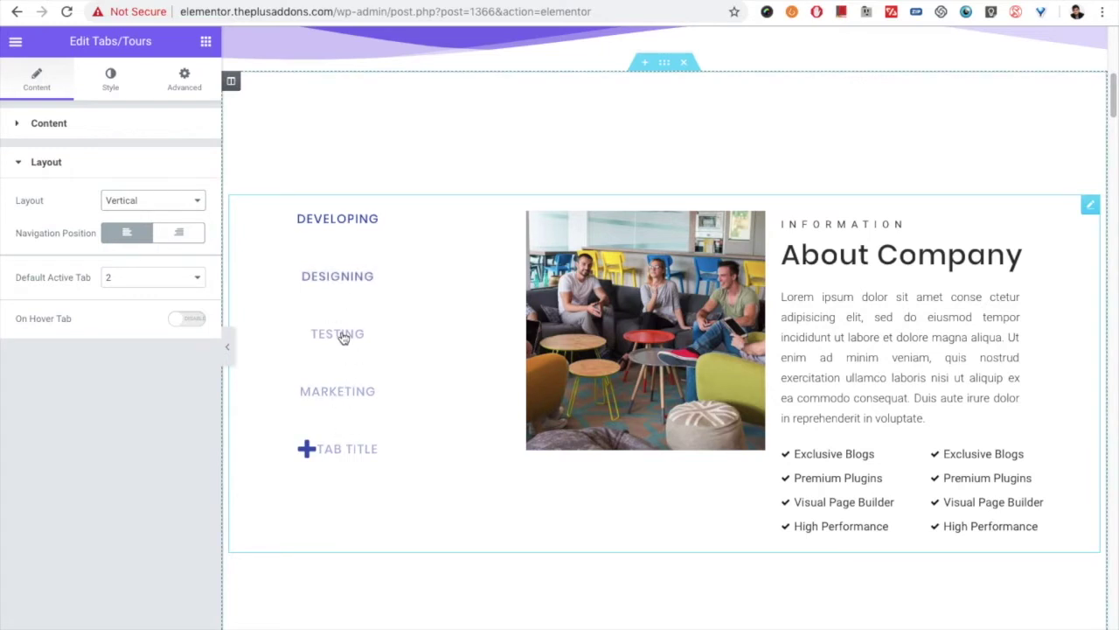
click(142, 279)
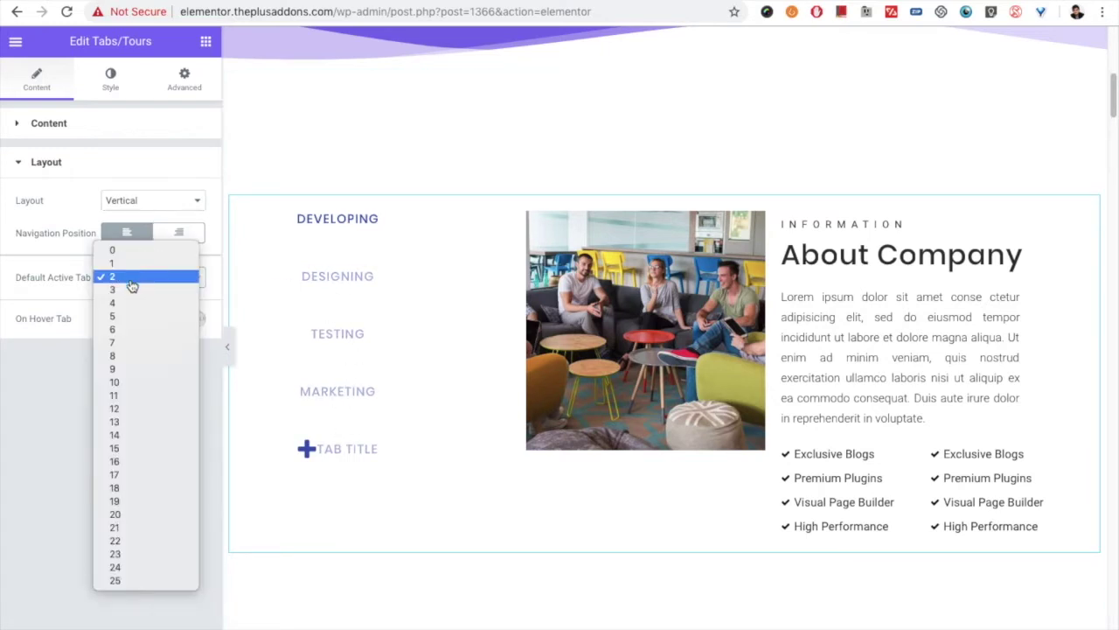
click(131, 276)
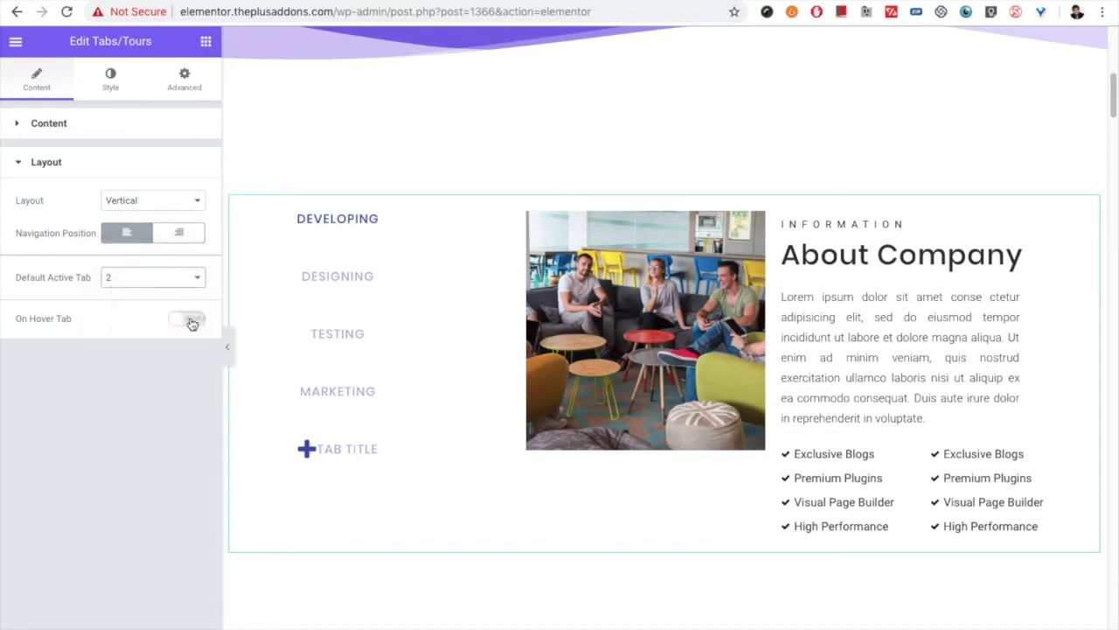
key(Up)
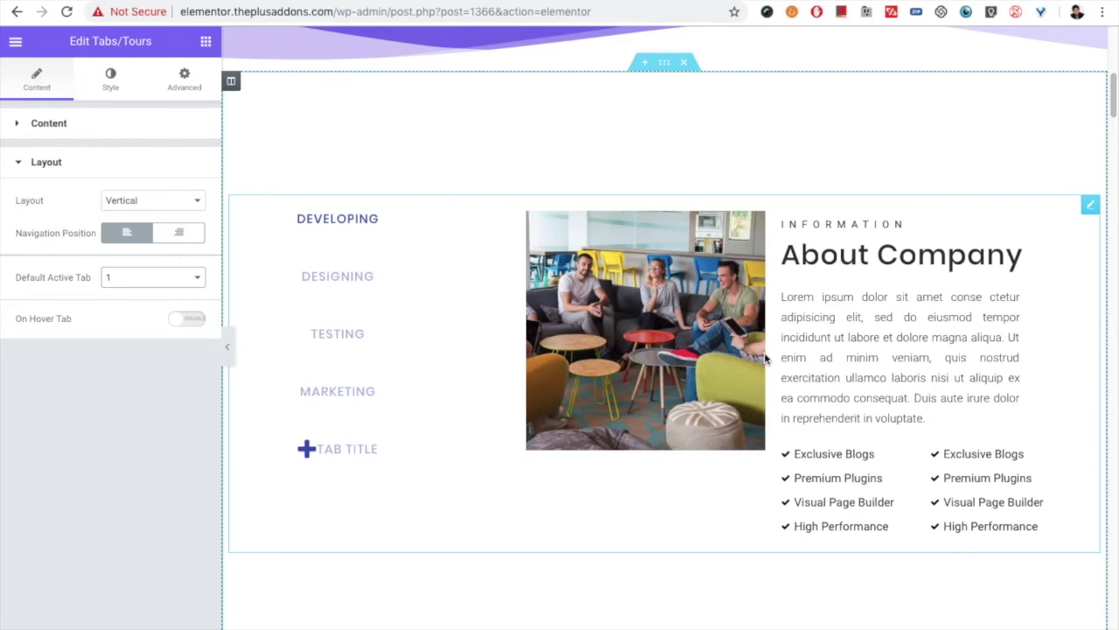
Set the tabs' layout to Horizontal with the navigation position at Bottom
click(154, 206)
click(140, 186)
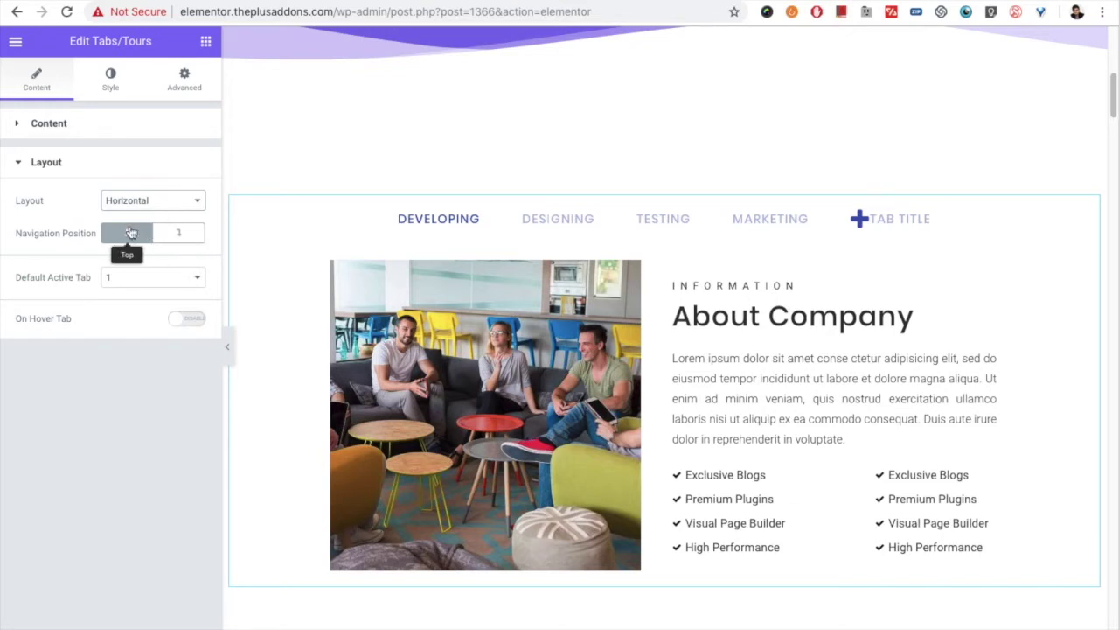
click(193, 234)
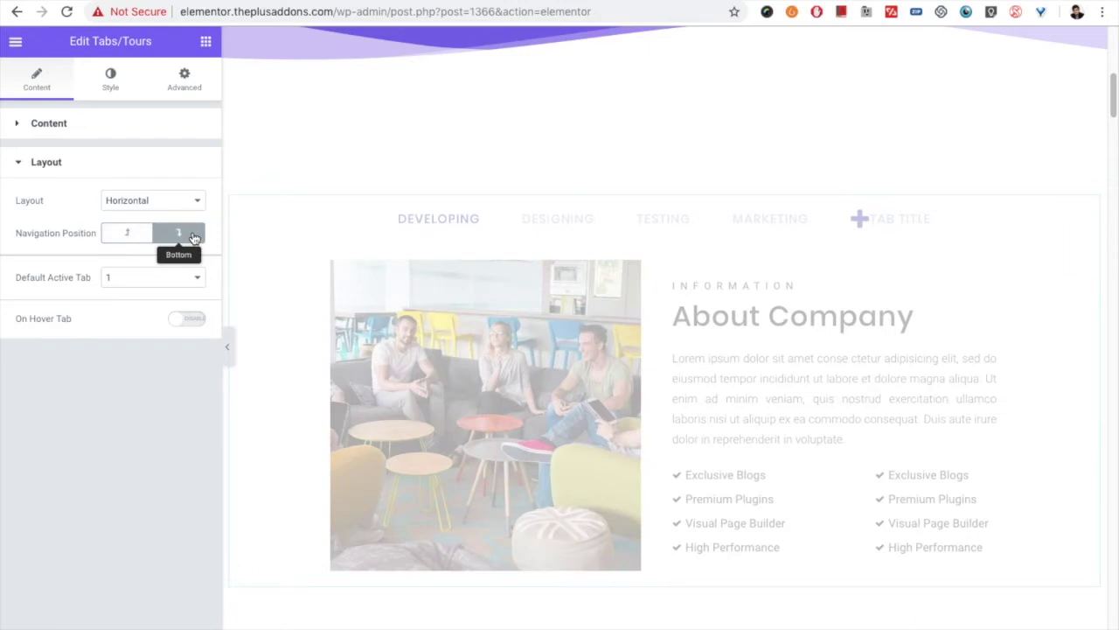
Switch the tabs' layout back to Vertical
click(161, 200)
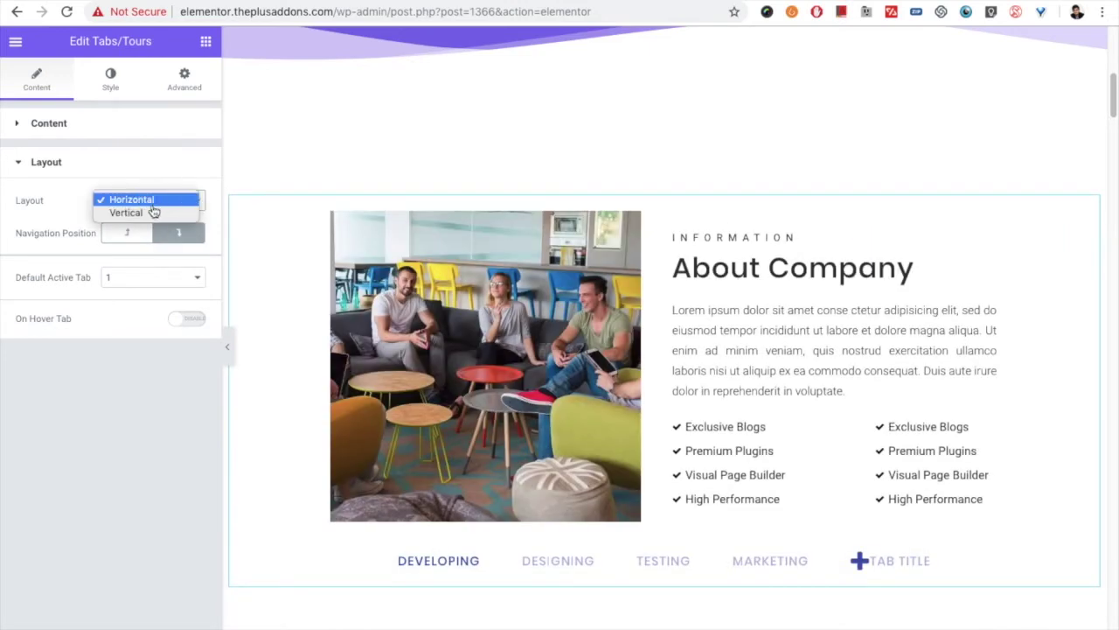
click(152, 212)
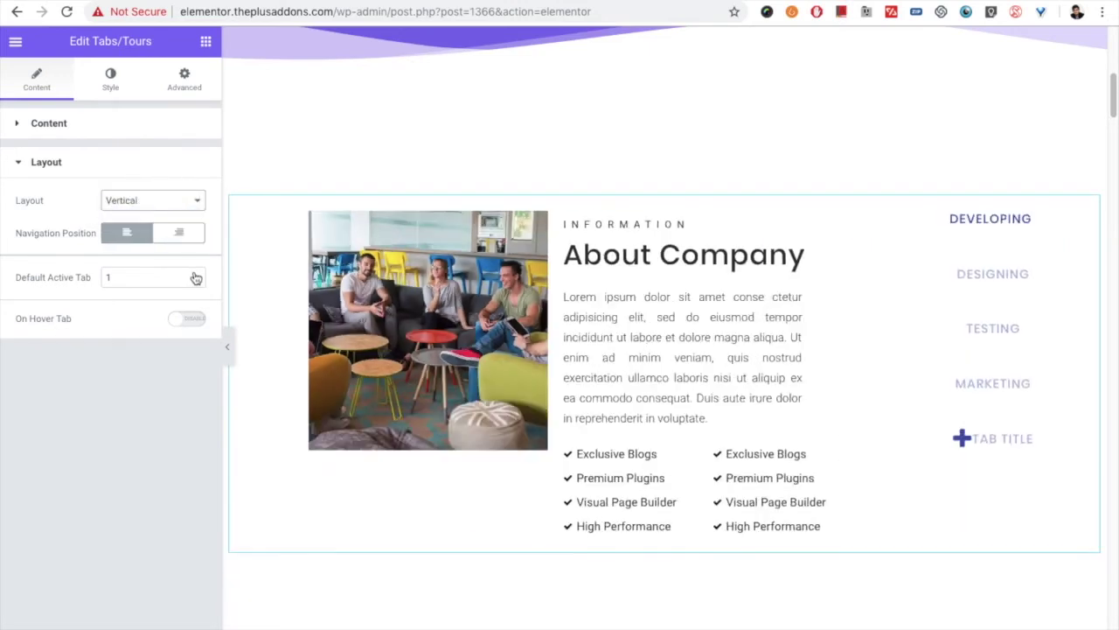
Move the vertical tab navigation to the Right position, enable On Hover Tab and preview switching tabs on hover
click(170, 236)
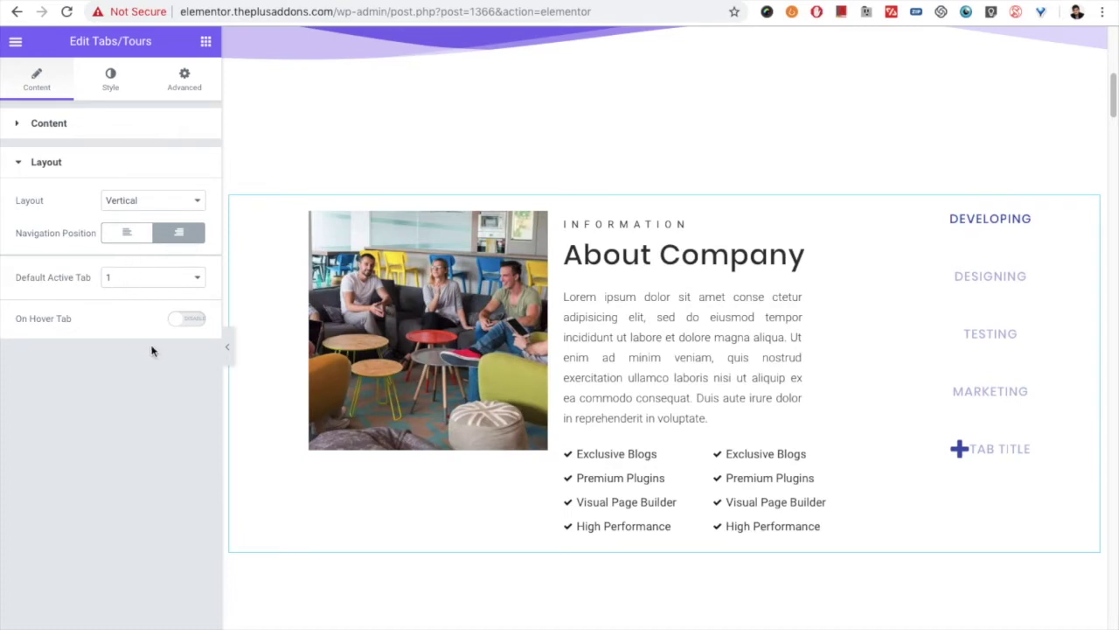
click(187, 322)
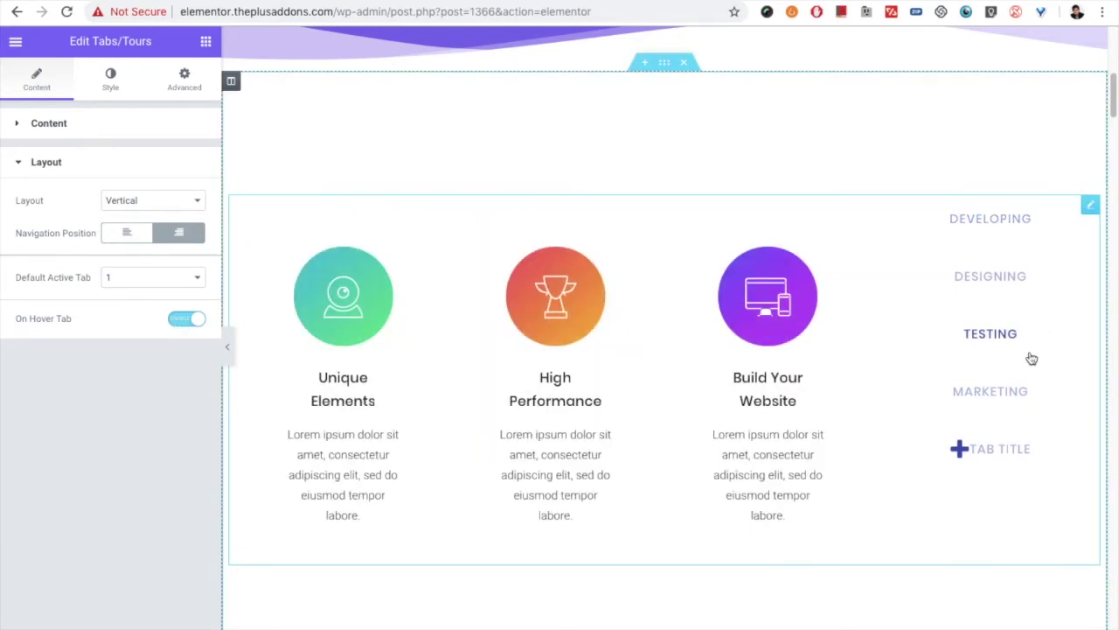
mouse_move(1009, 394)
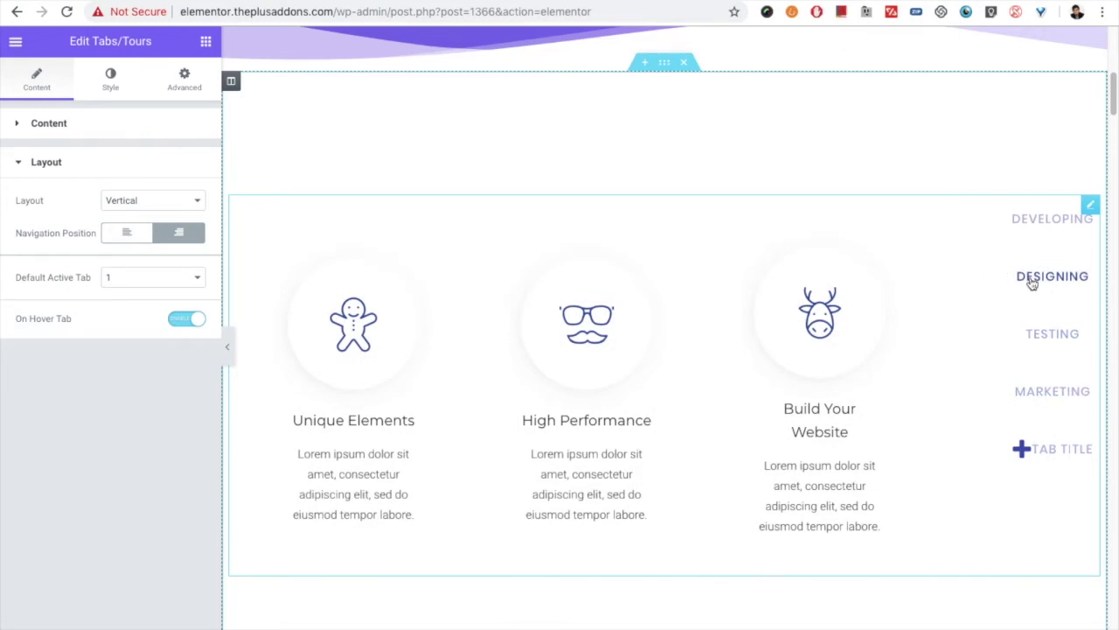
mouse_move(1002, 237)
mouse_move(1040, 384)
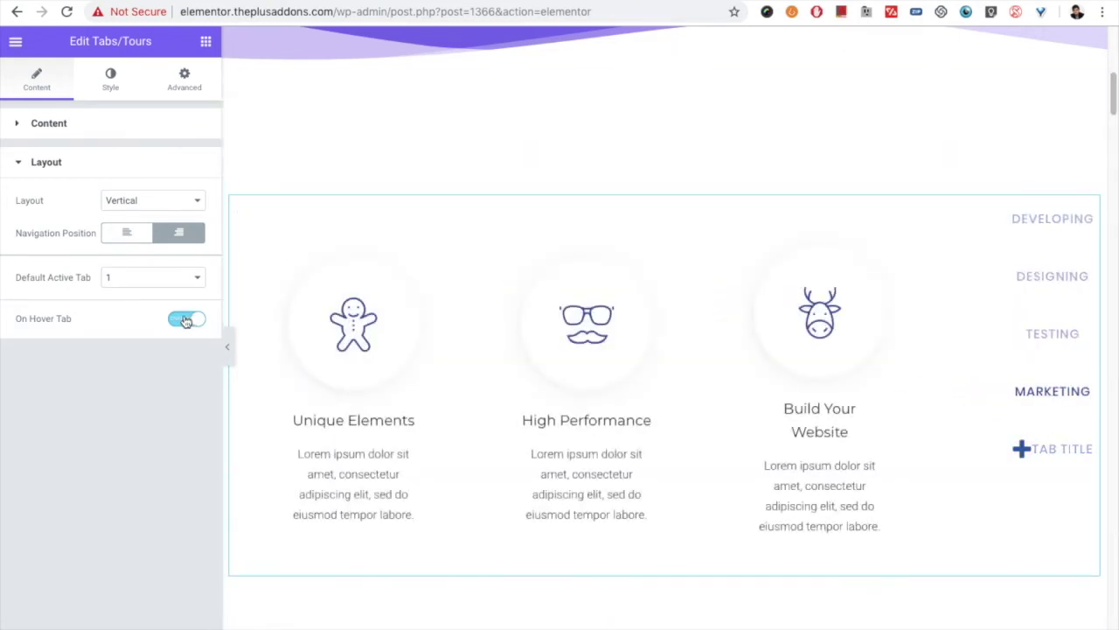
Disable On Hover Tab and display the Testing, Designing and Marketing tabs in the preview
click(185, 321)
click(1013, 343)
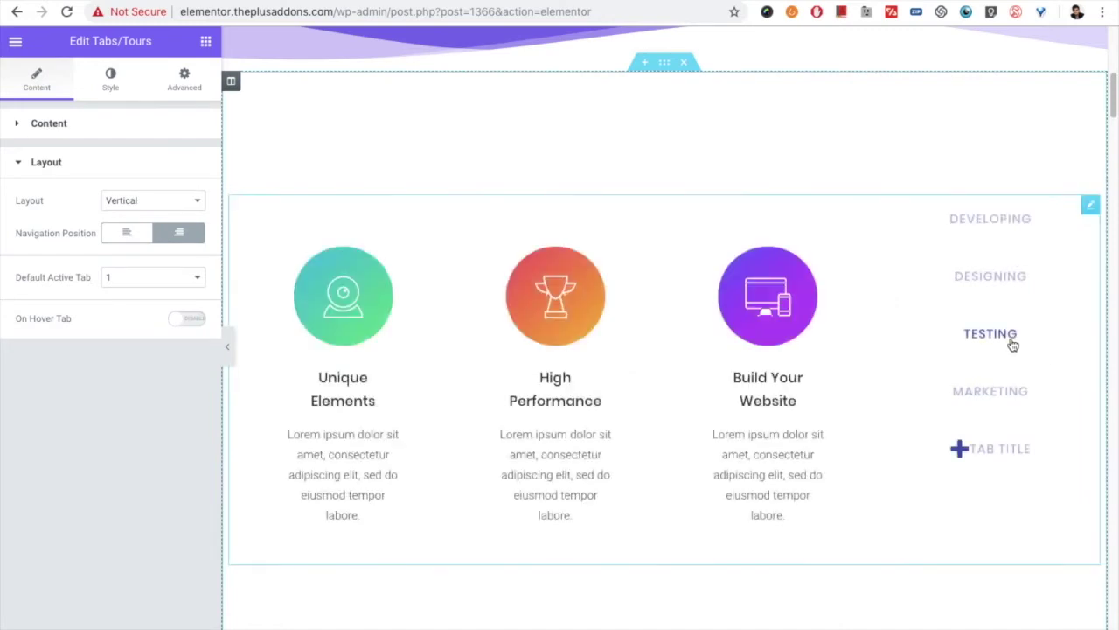
click(976, 275)
click(1040, 343)
click(1032, 398)
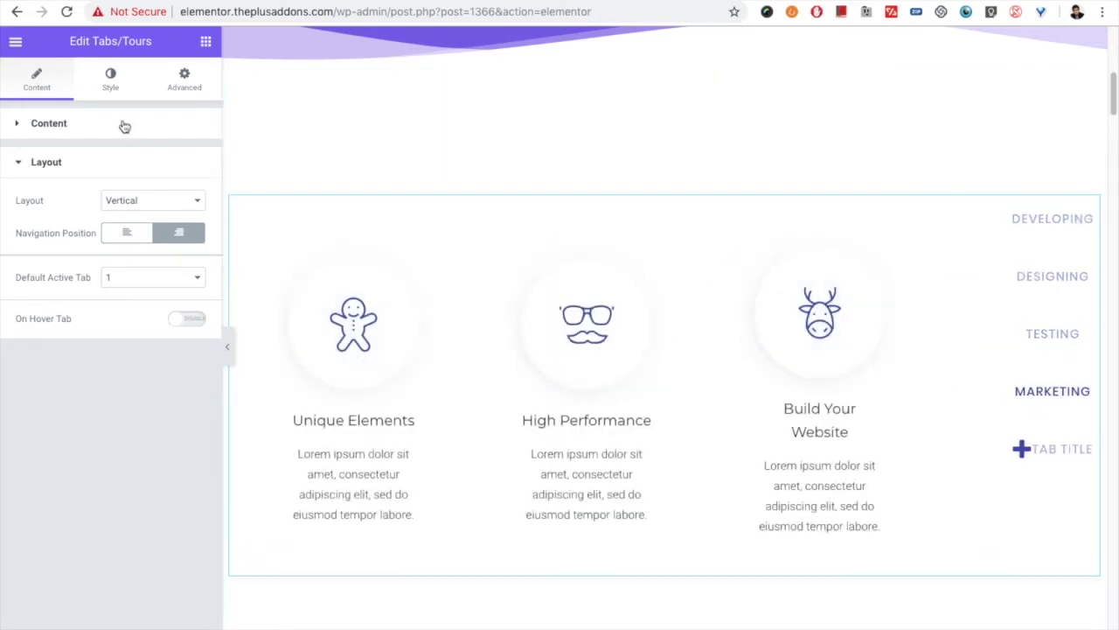
View the Icon style options, and select the Tabs/Tours widget with icon tabs 01. Developing to 04. Marketing for editing
click(109, 78)
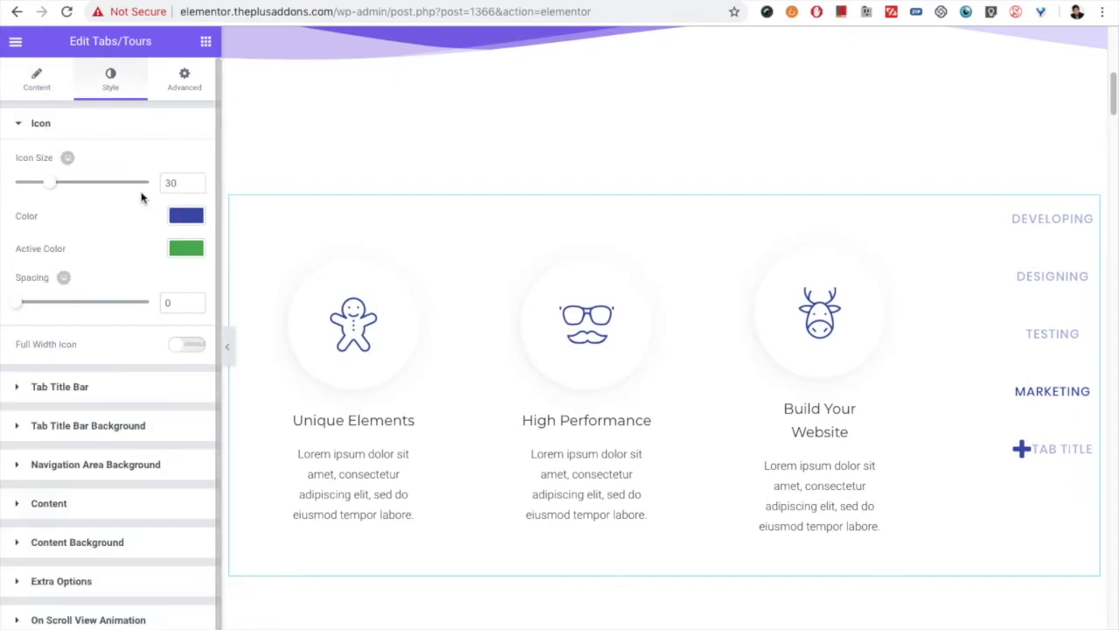
click(84, 129)
click(84, 130)
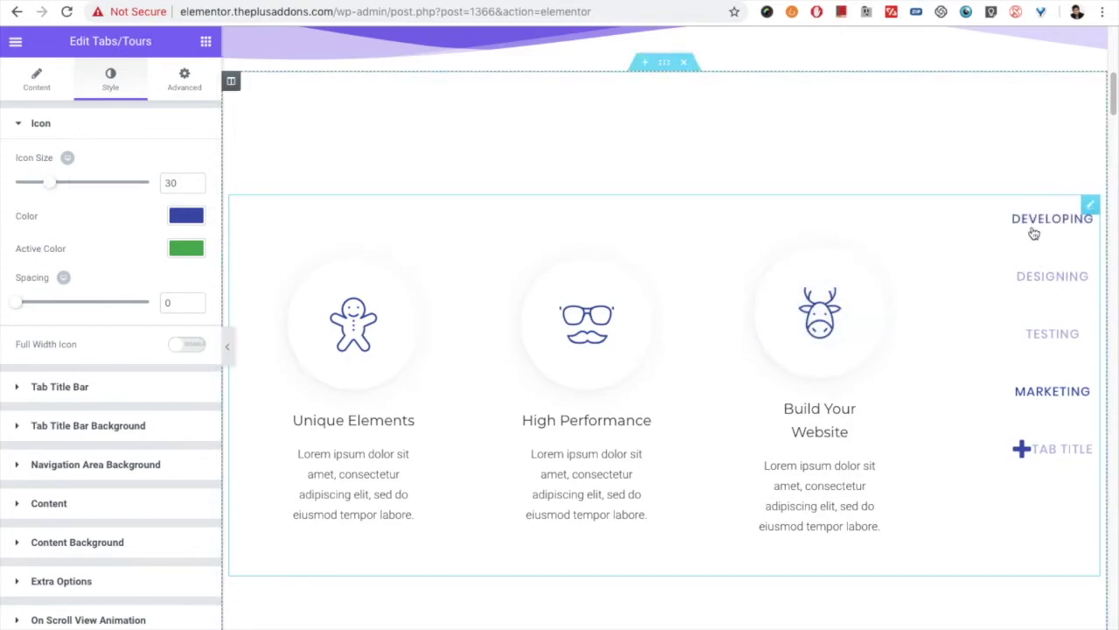
scroll(1040, 250, down, 5)
scroll(504, 331, down, 9)
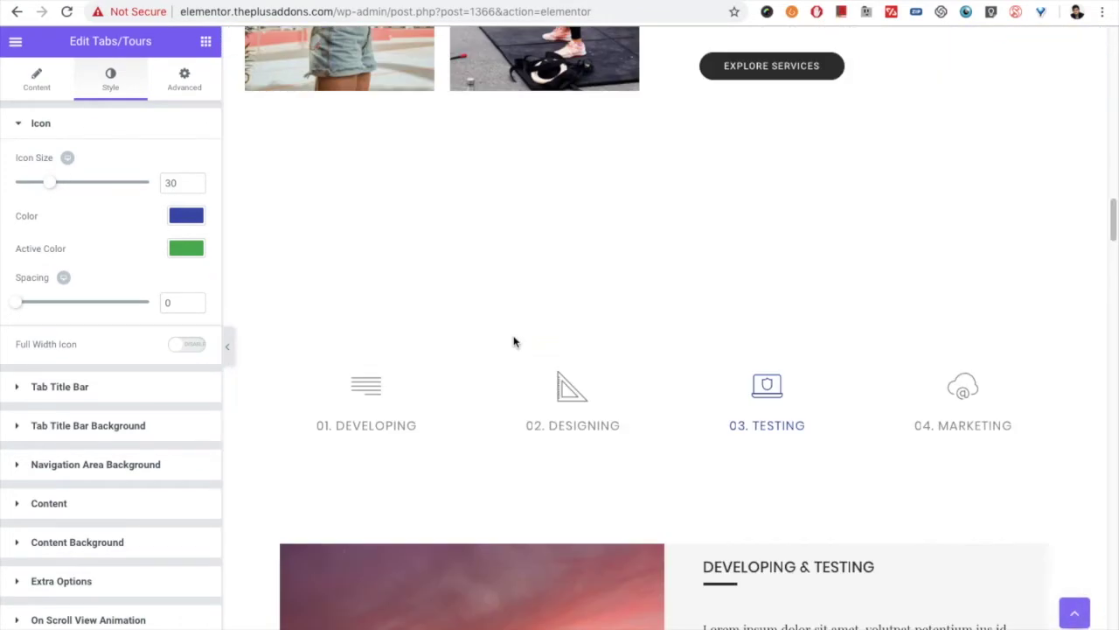
scroll(521, 337, down, 5)
scroll(560, 328, up, 4)
scroll(612, 322, down, 1)
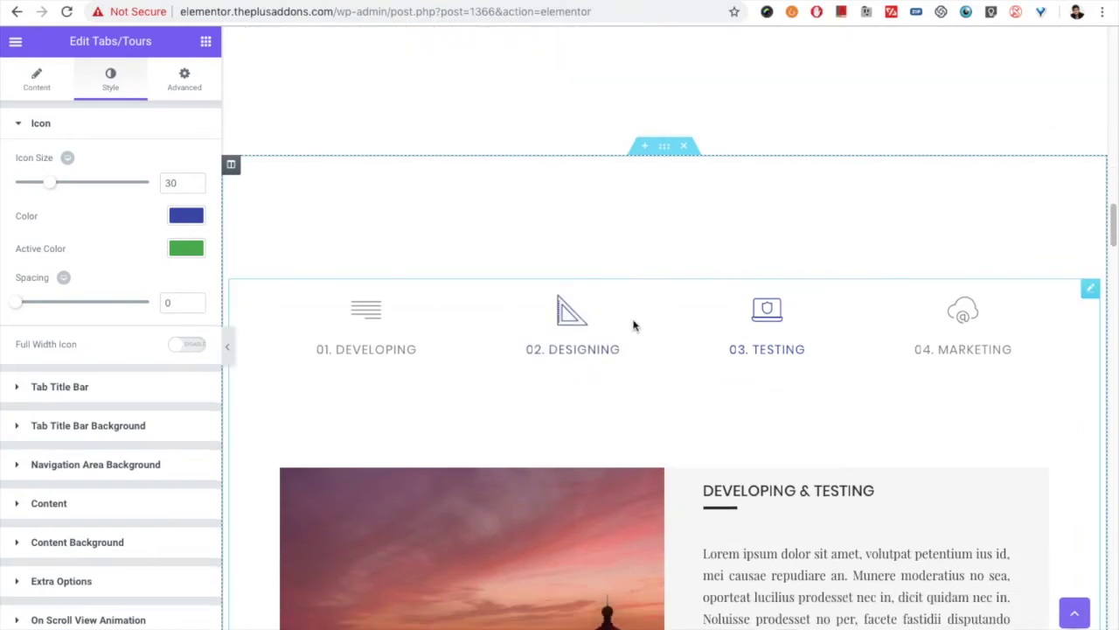
click(274, 190)
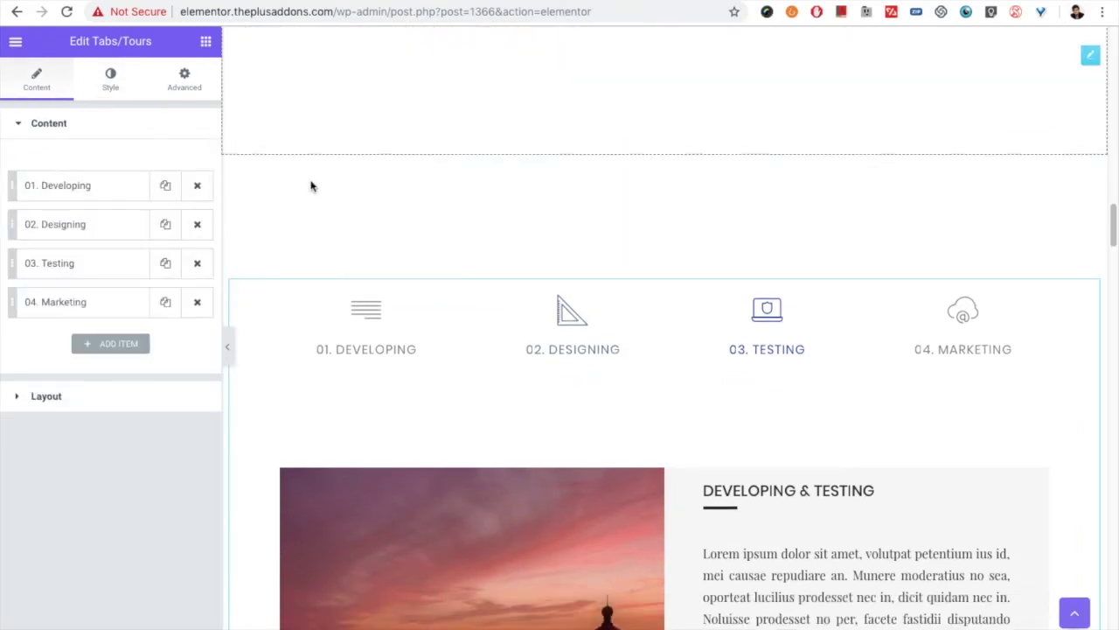
Set the tab icon size to 69 and the icon spacing to 29
click(109, 83)
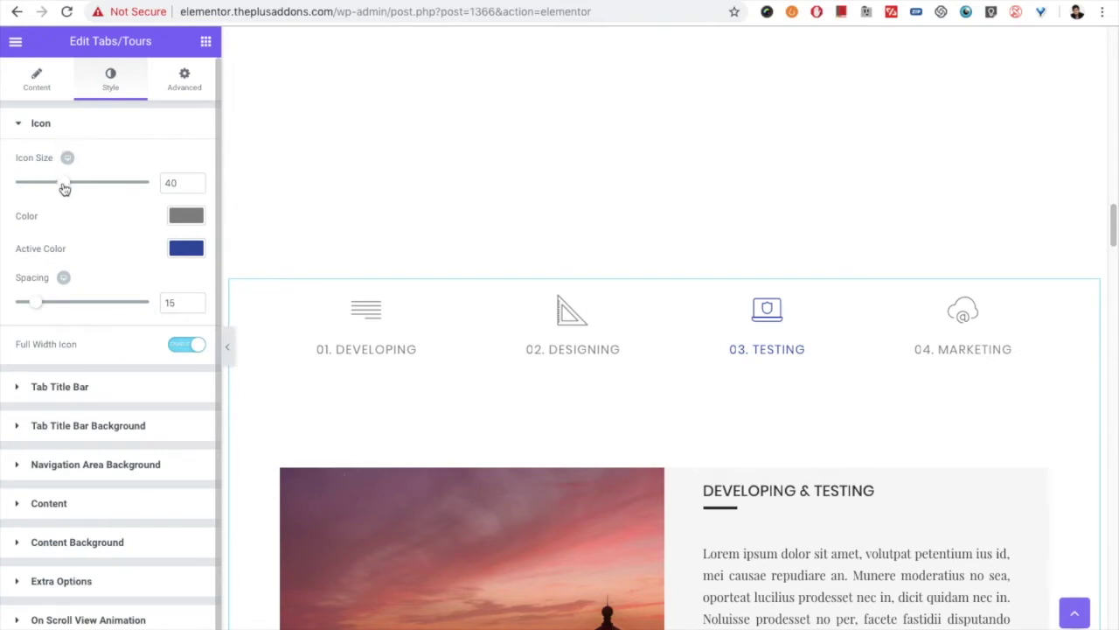
drag(64, 189, 103, 187)
scroll(87, 232, down, 1)
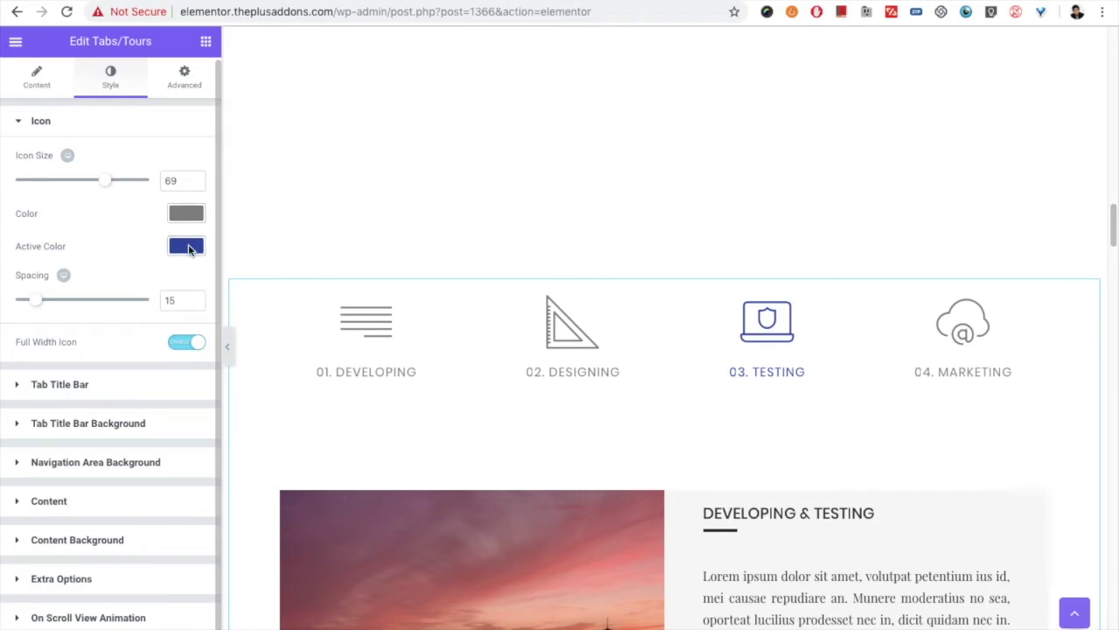
mouse_move(35, 301)
mouse_down()
mouse_move(70, 302)
mouse_move(54, 302)
mouse_up()
click(63, 277)
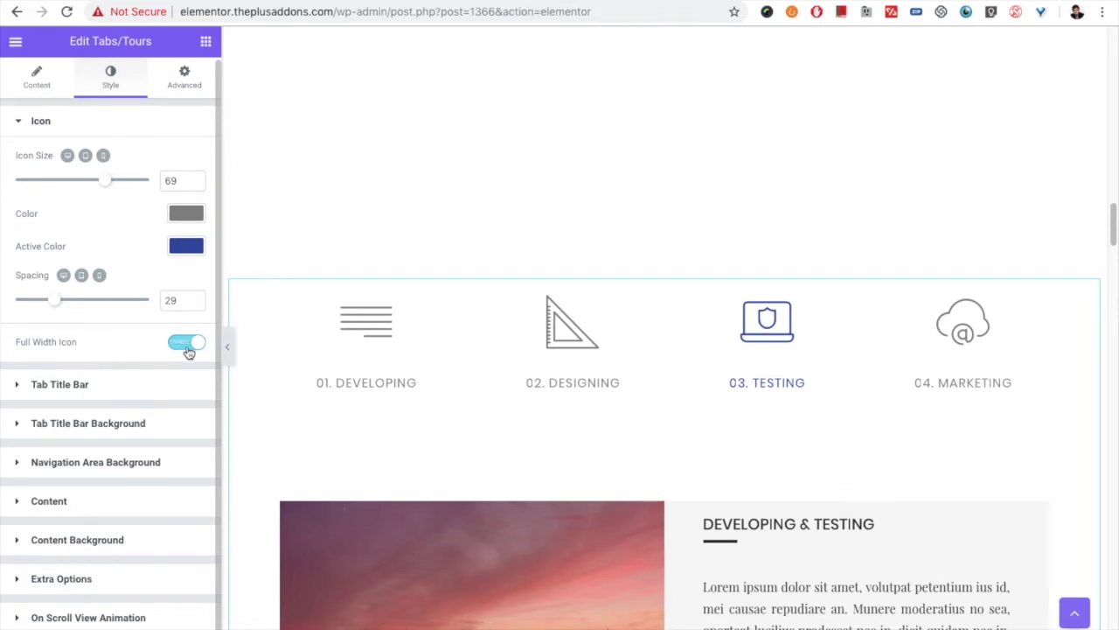
Try the tabs with Full Width Icon disabled, and enable it again
click(187, 343)
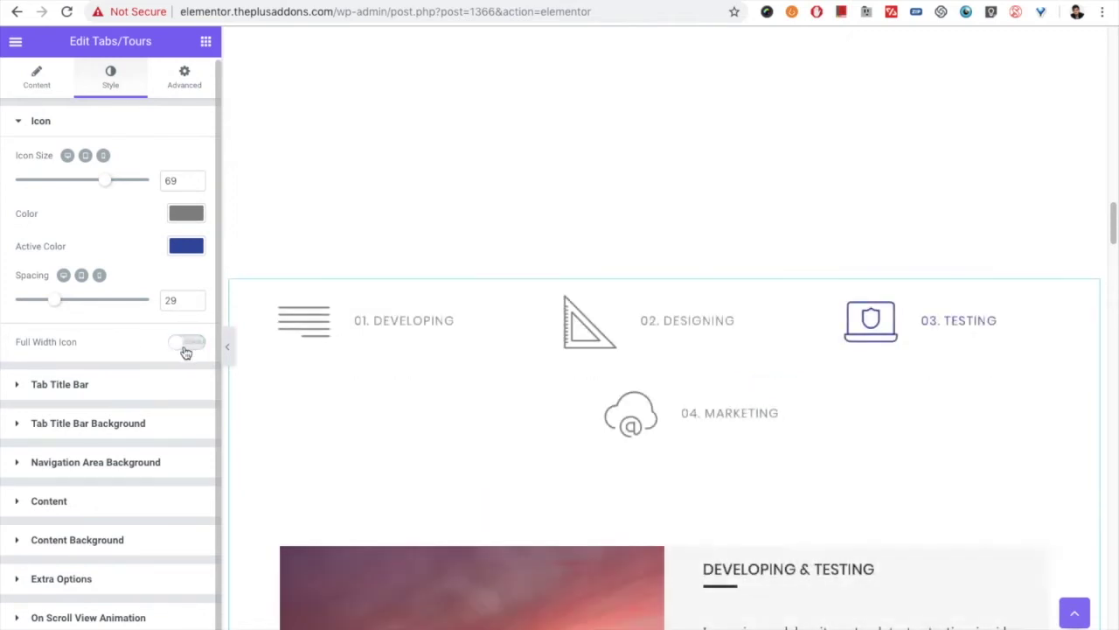
click(186, 345)
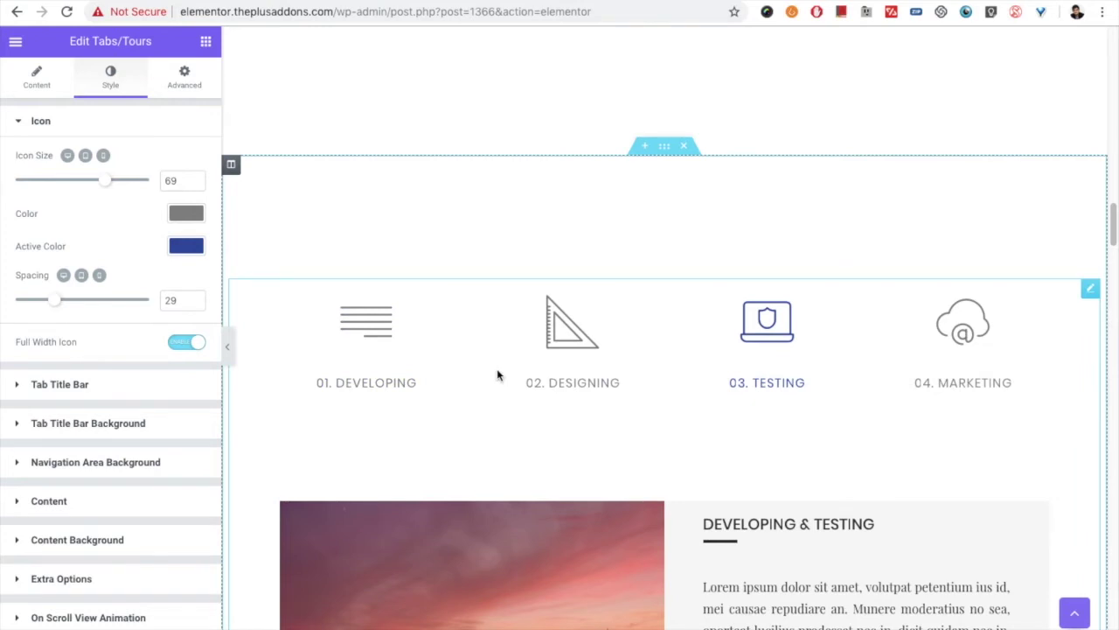
Try a font size of 24 px for the tab titles, and set it back to 16 px
click(98, 389)
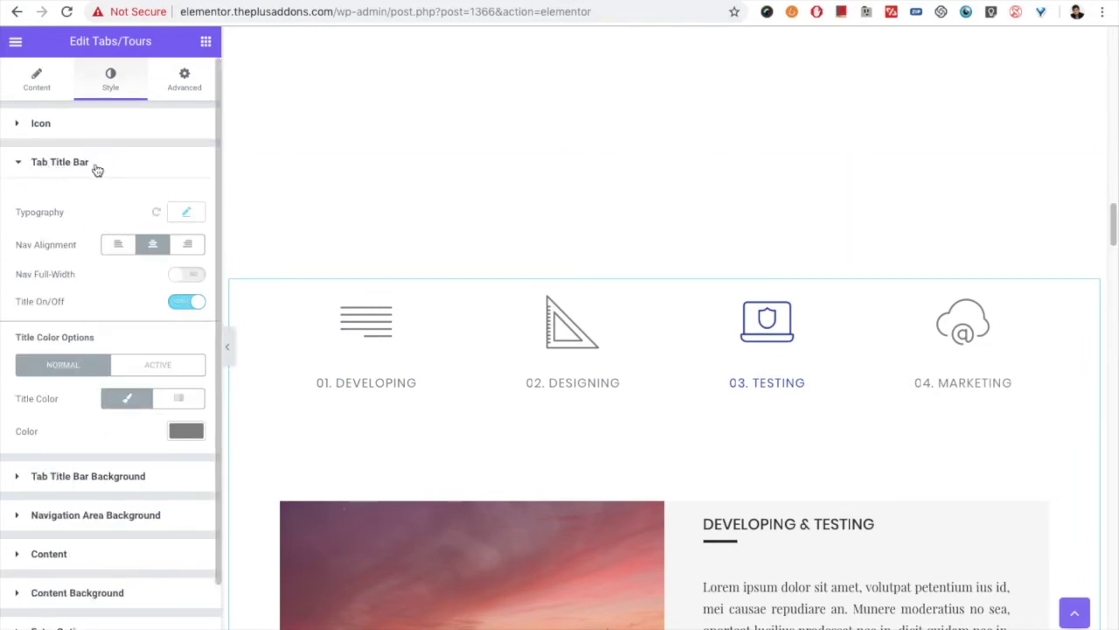
scroll(528, 382, down, 3)
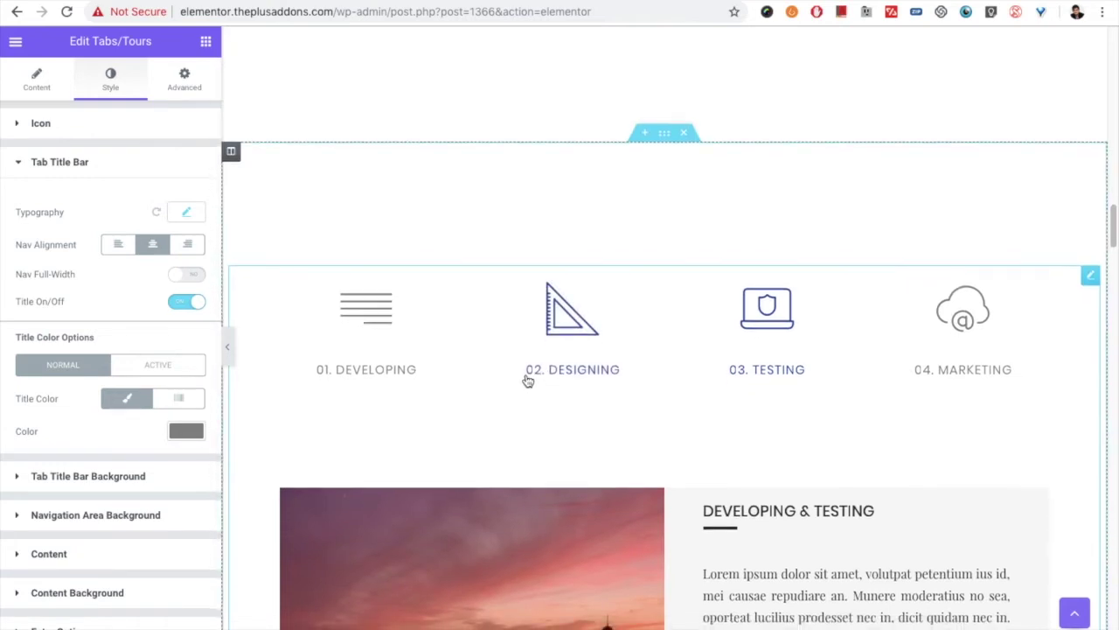
click(186, 211)
double_click(161, 307)
text(24)
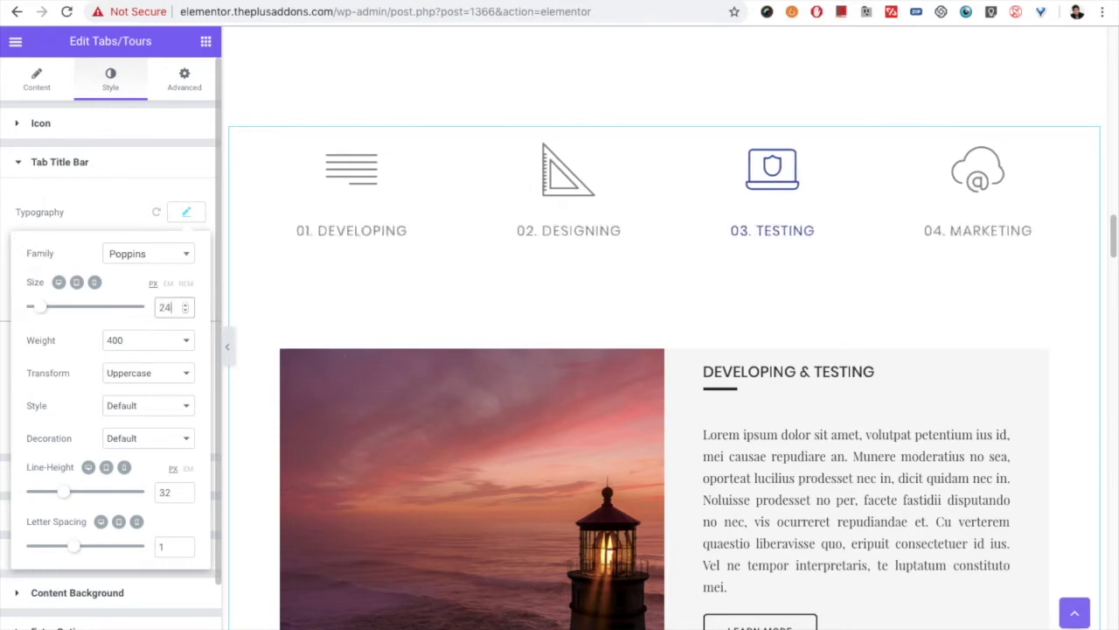
double_click(163, 307)
text(16)
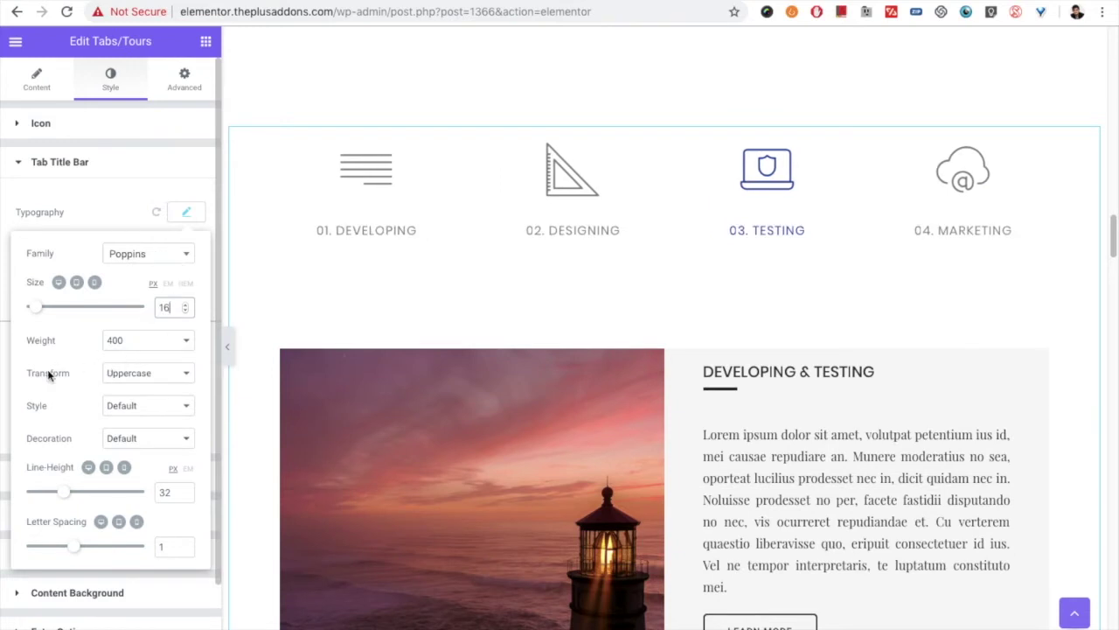
click(183, 220)
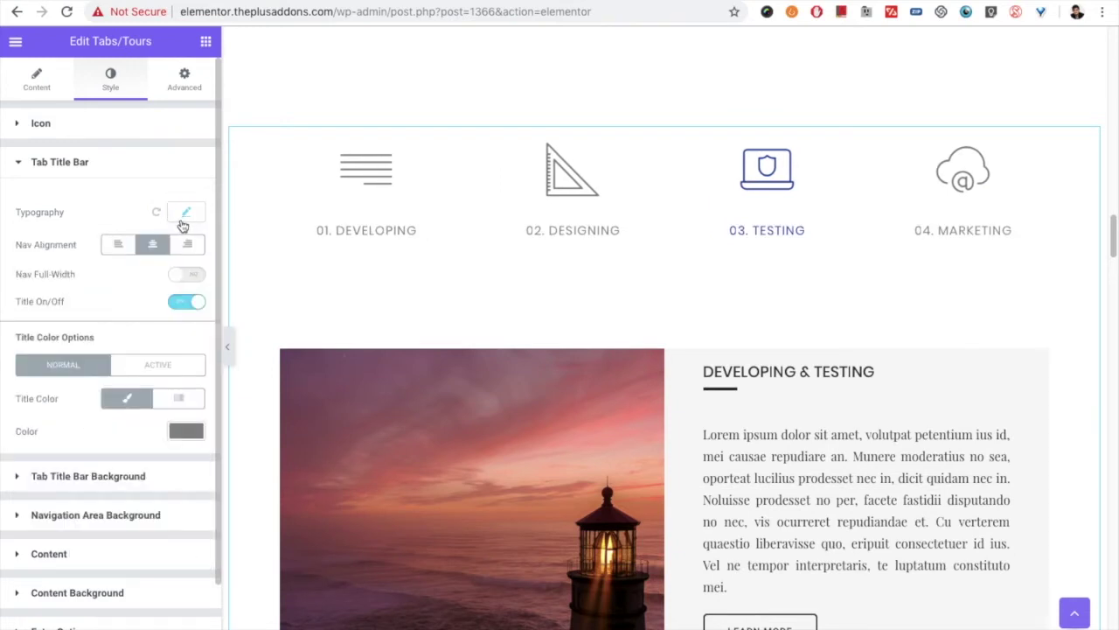
Try the Left and Center nav alignments, choose Right, and enable Nav Full-Width for the tab title bar
click(117, 245)
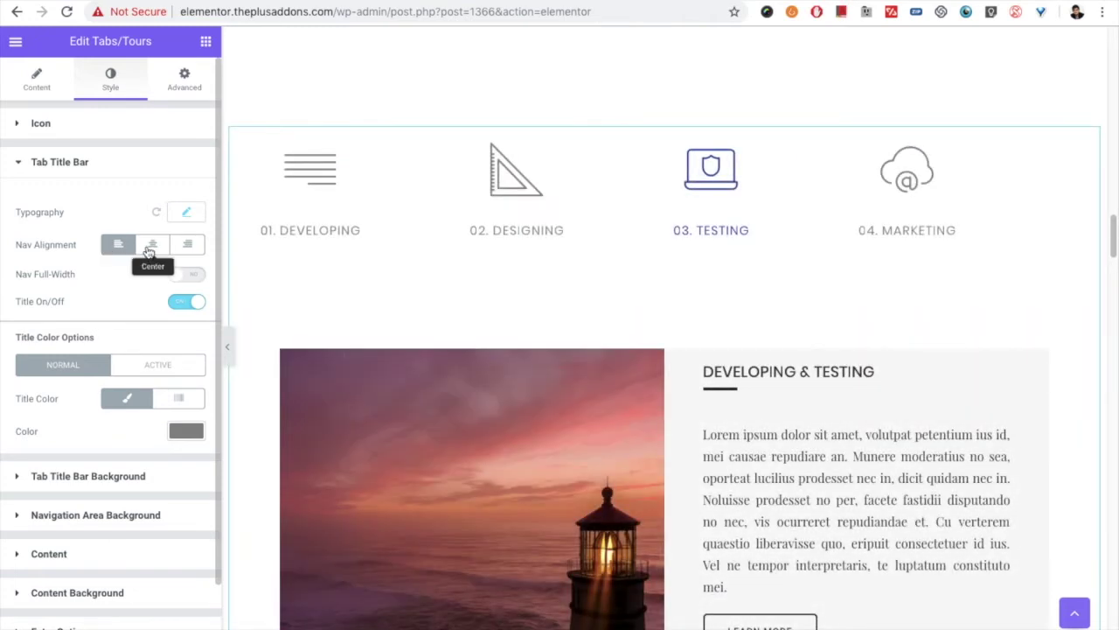
click(152, 247)
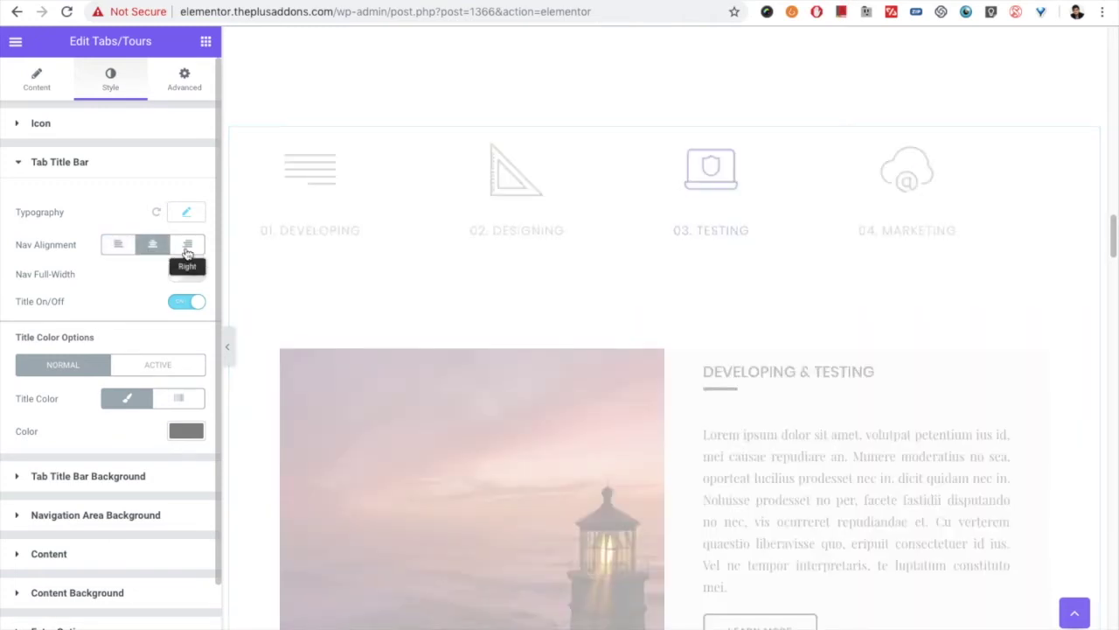
click(187, 247)
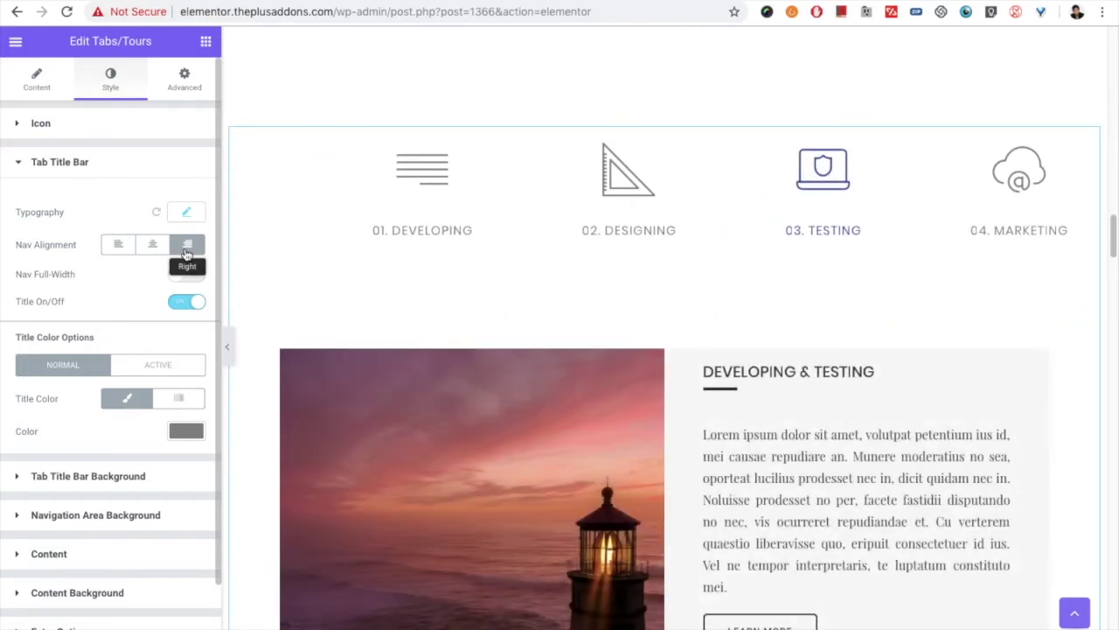
scroll(104, 220, down, 1)
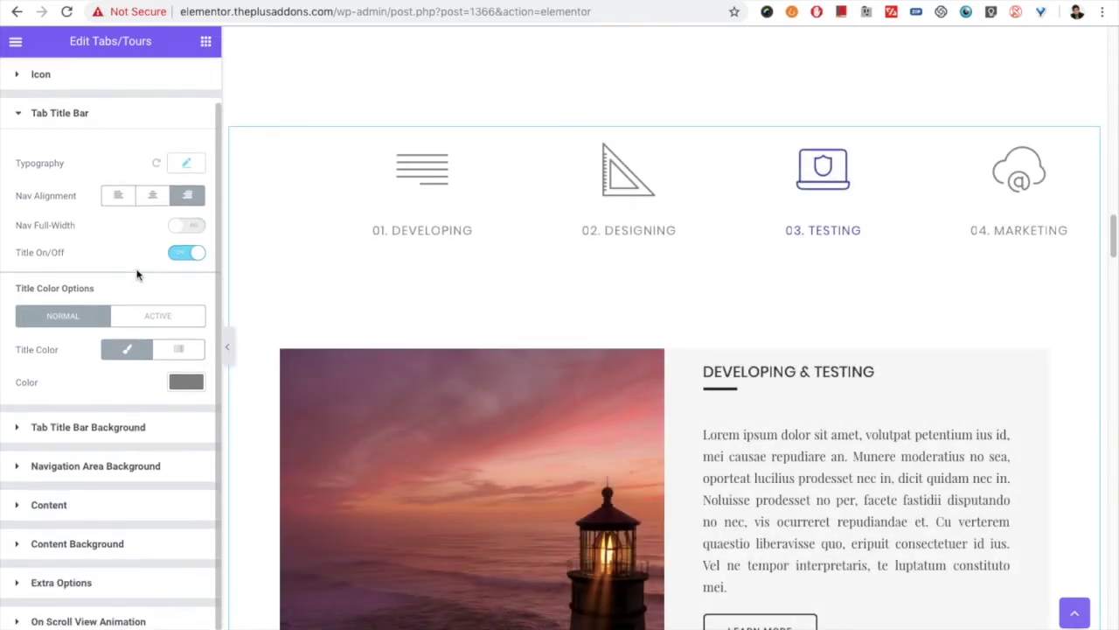
click(177, 229)
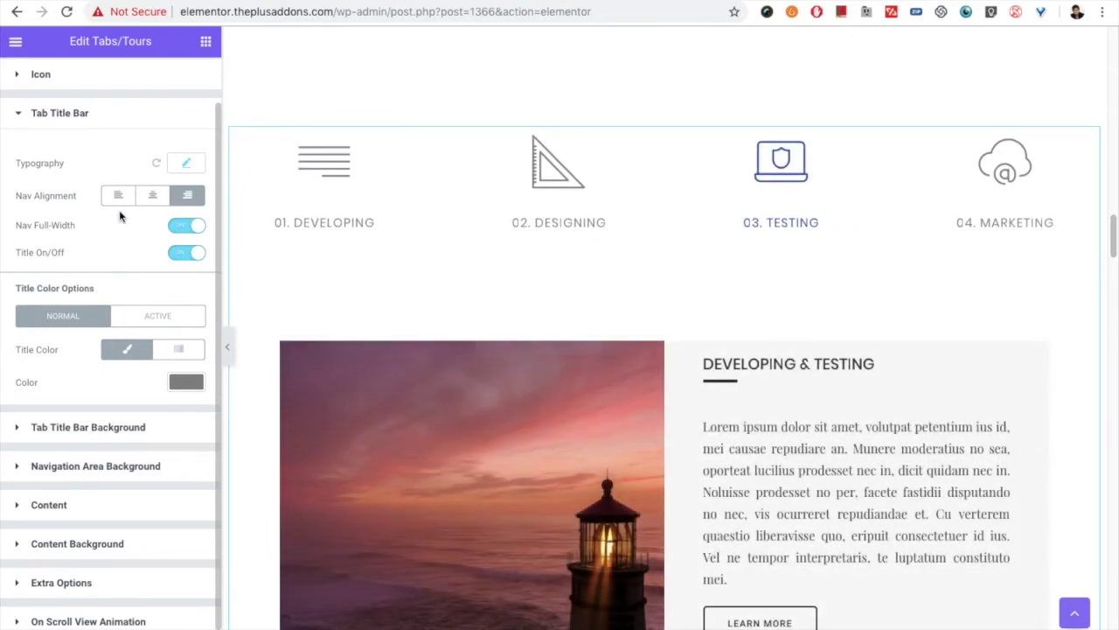
Turn the tab titles off, preview the icon-only tabs, and turn the titles back on
click(184, 259)
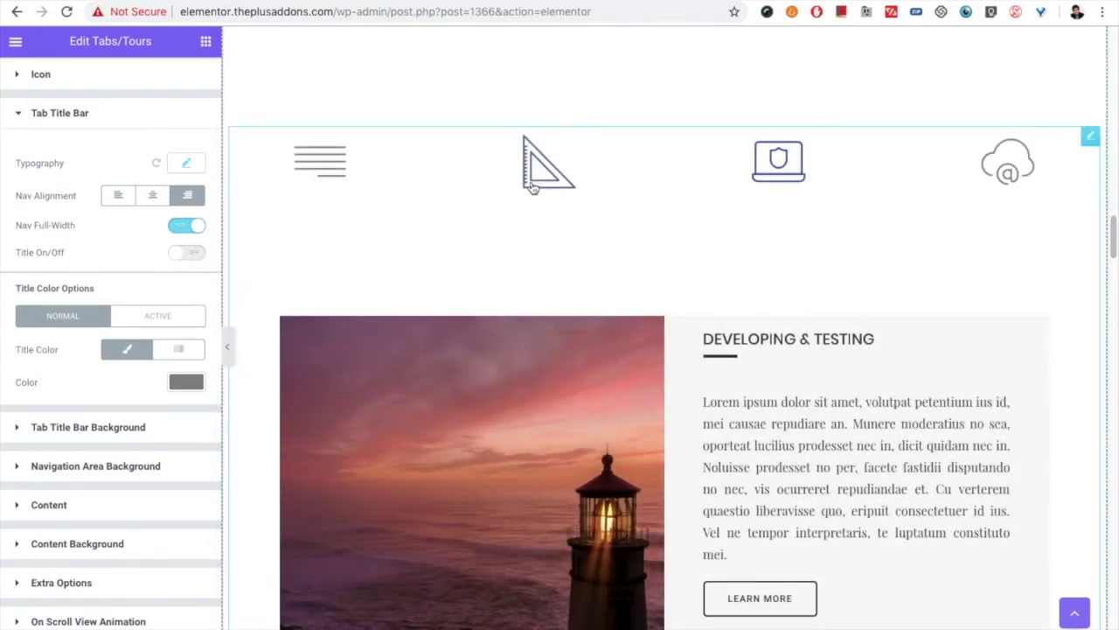
click(541, 186)
click(813, 180)
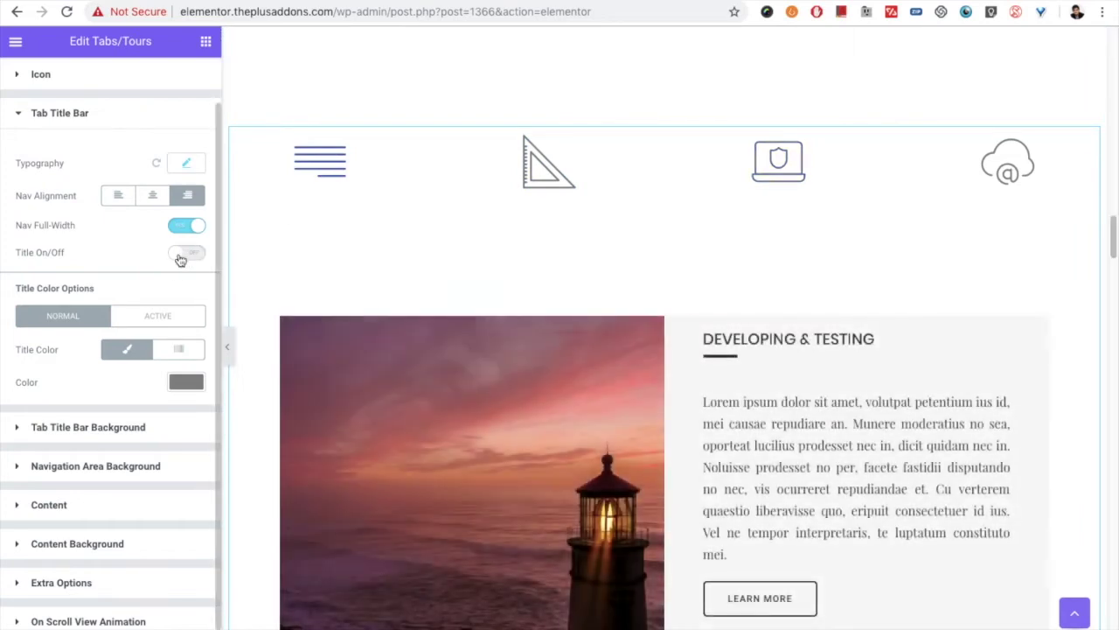
click(186, 252)
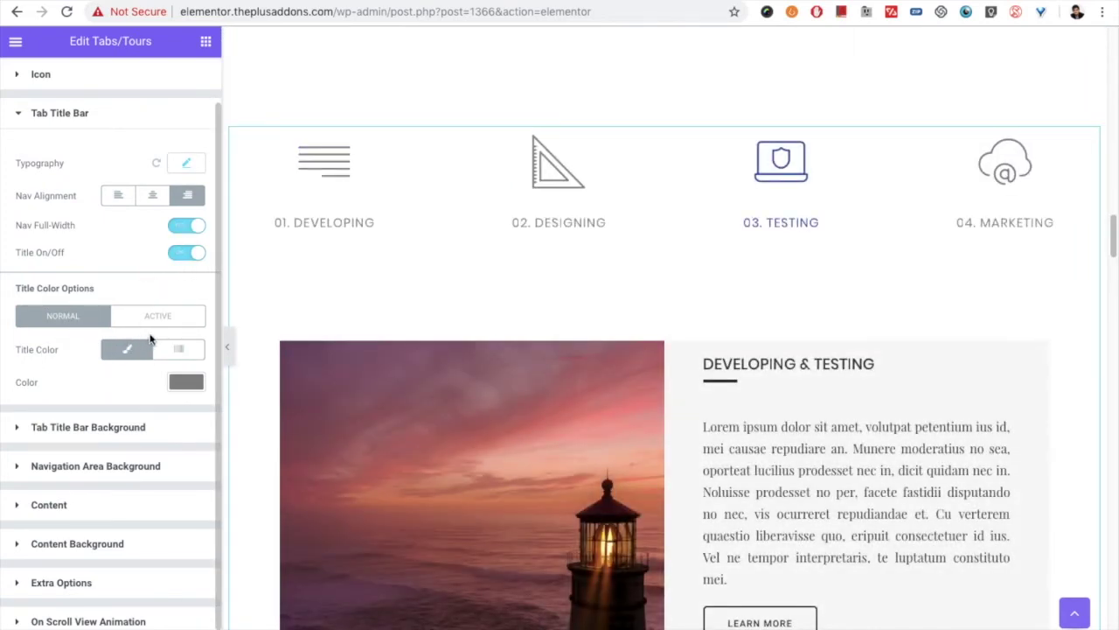
Show the active title color options, and set the normal Tab Title Bar Background color to green #23a455
click(147, 320)
click(57, 426)
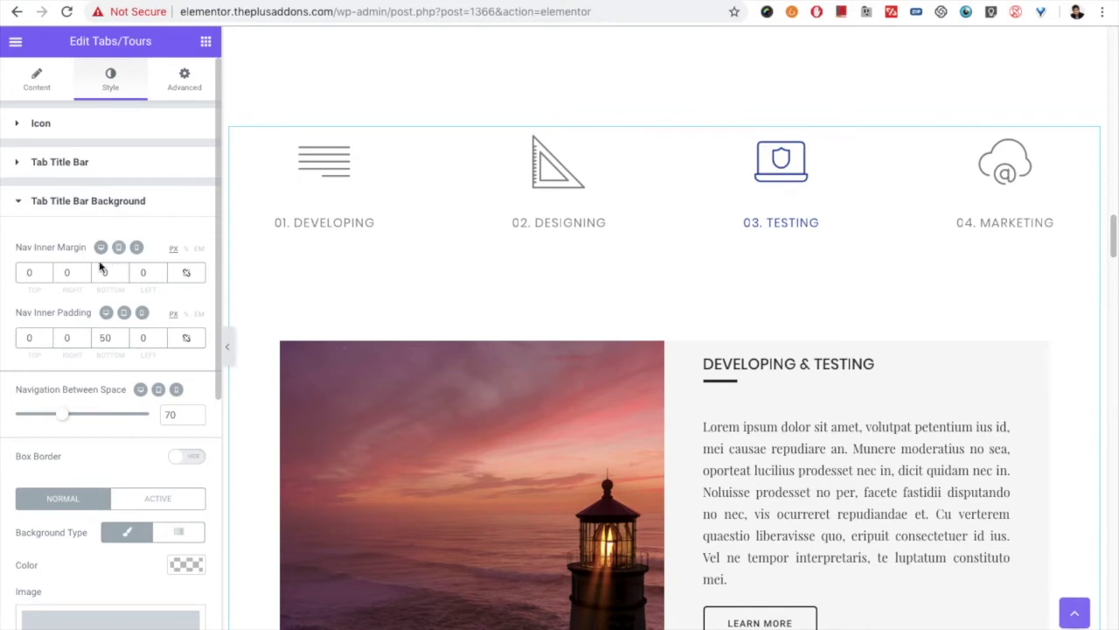
double_click(29, 273)
scroll(73, 478, down, 2)
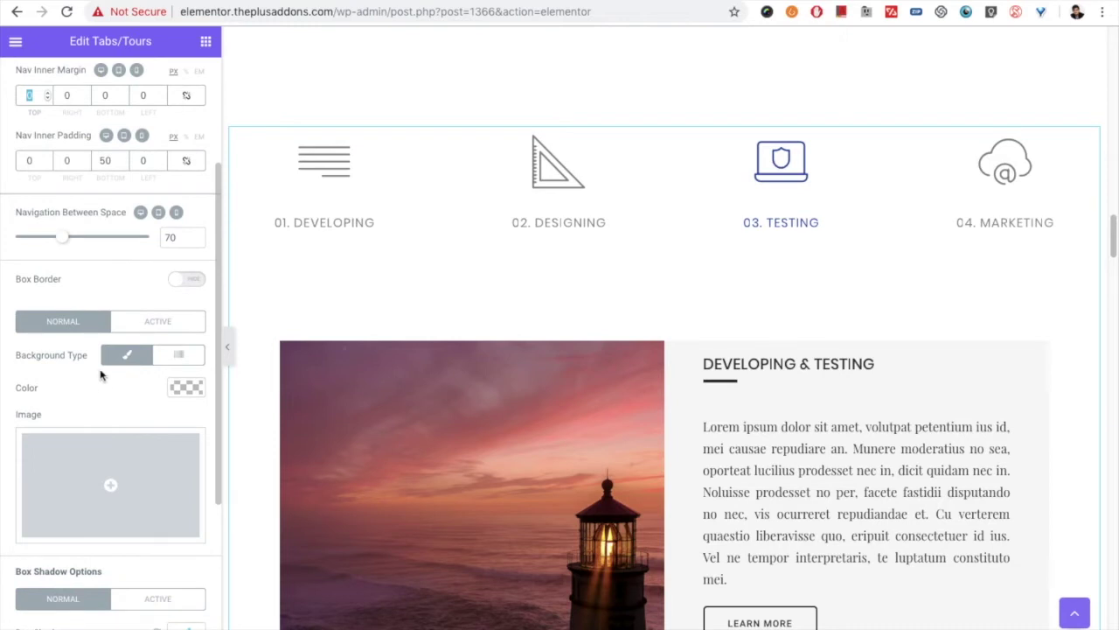
click(182, 389)
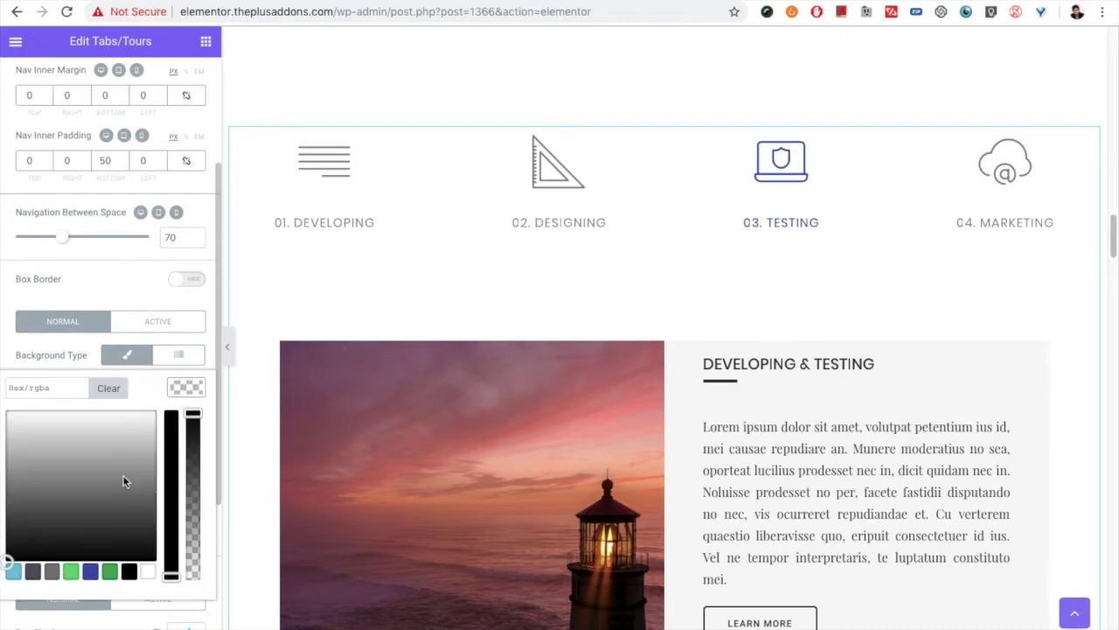
click(111, 573)
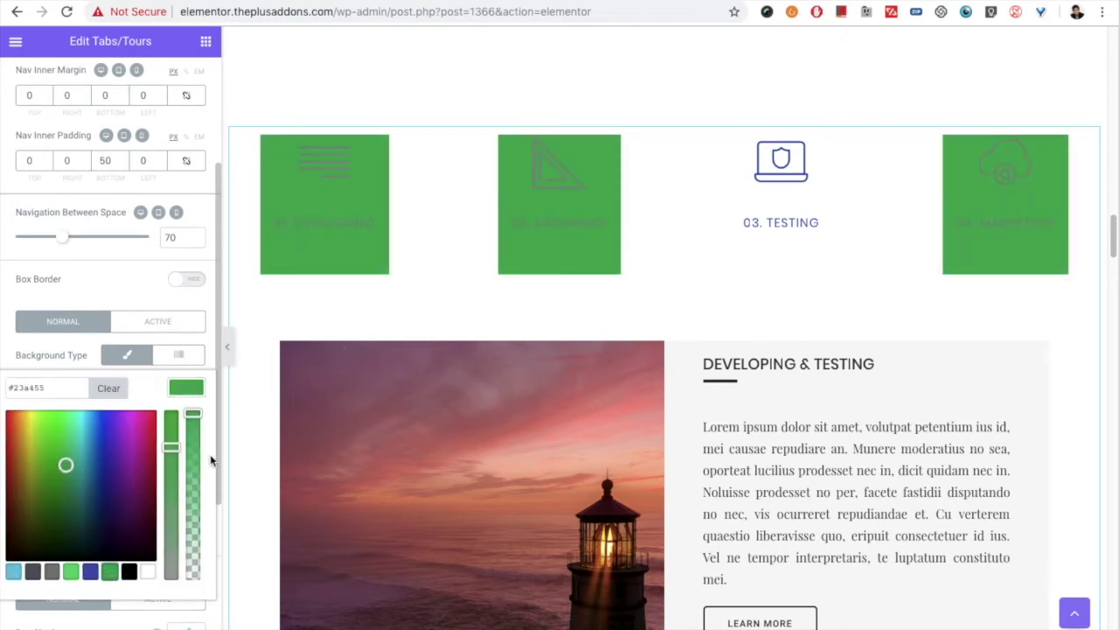
click(182, 387)
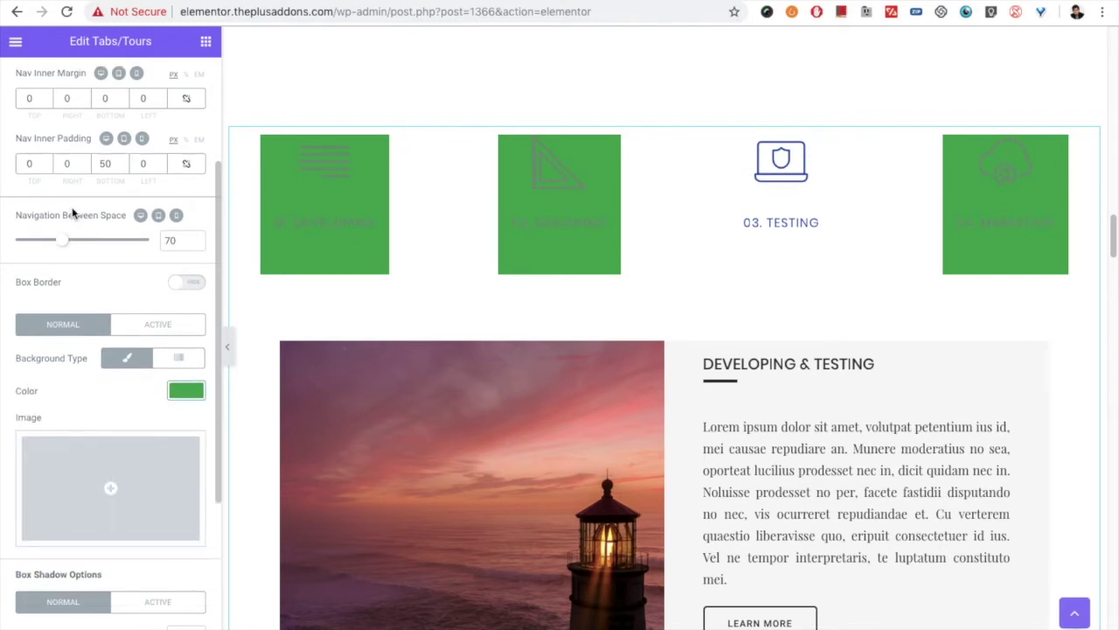
Set the bottom Nav Inner Padding of the tab title bar to 100 px
double_click(100, 164)
text(100)
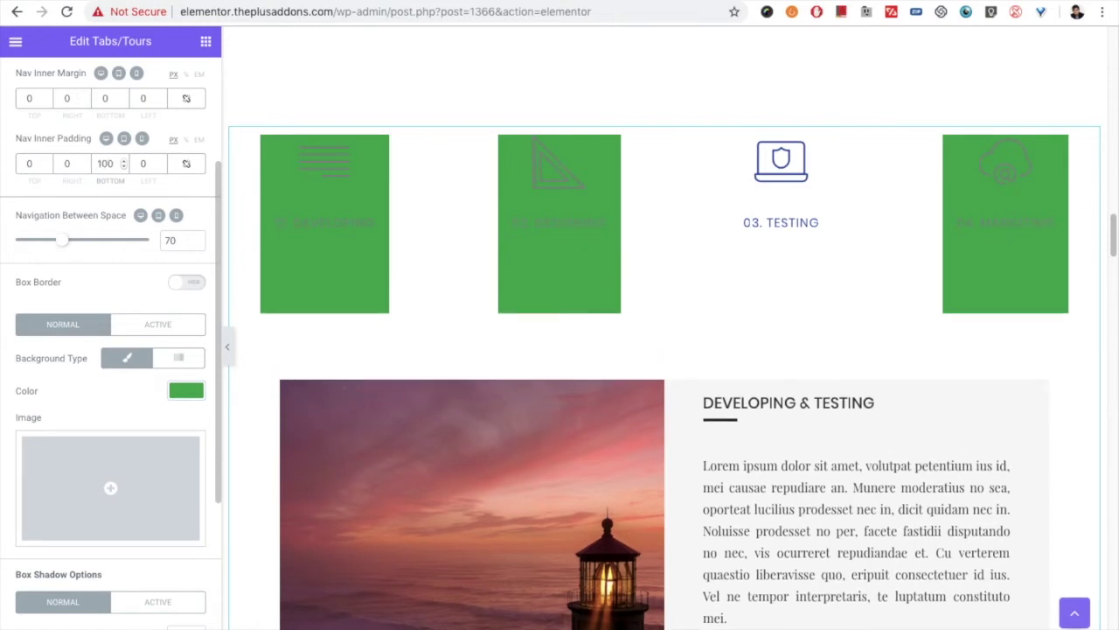
Link the Nav Inner Padding sides of the tab title bar and set all four to 10 px
key(BackSpace)
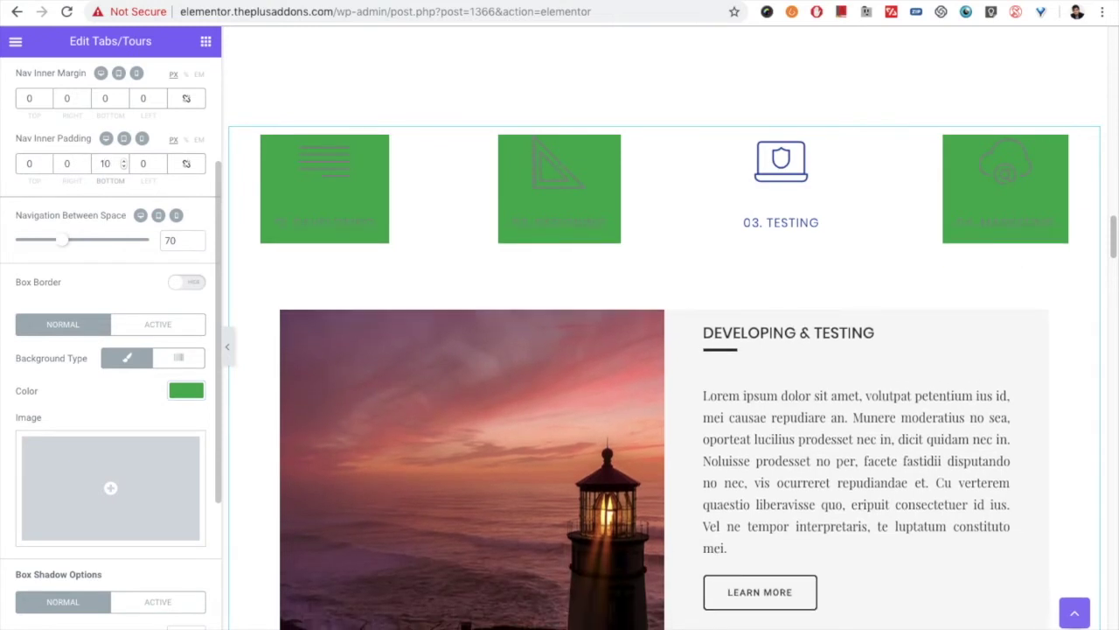
click(187, 163)
drag(42, 164, 17, 160)
text(10)
Set the linked Nav Inner Margin to 10 px on all sides and the Navigation Between Space to 2
drag(41, 94, 18, 92)
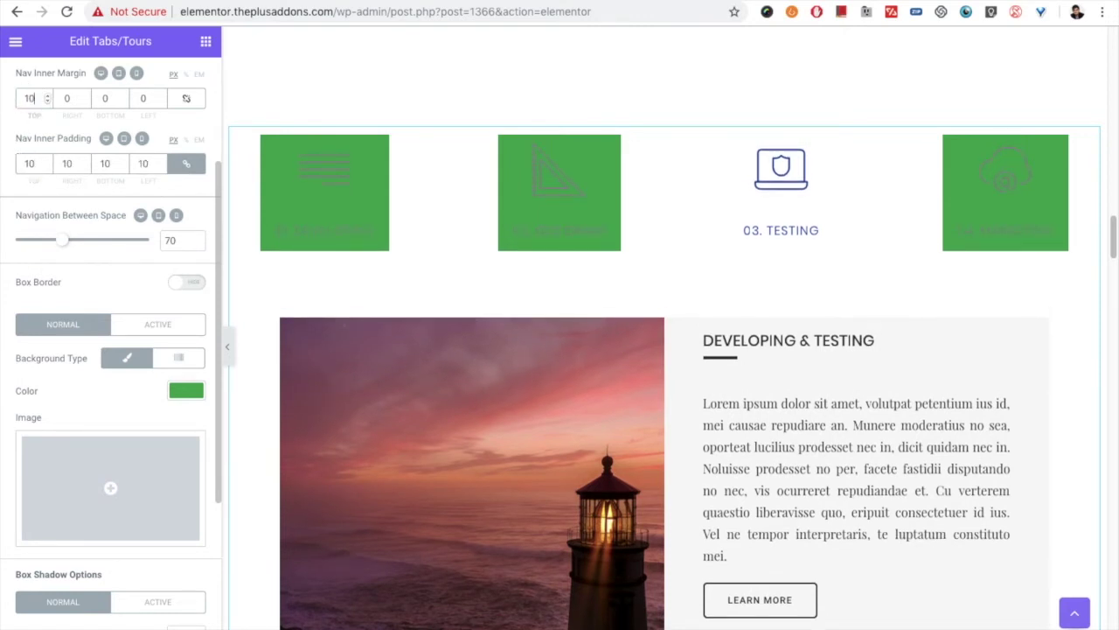
click(186, 98)
drag(41, 95, 26, 88)
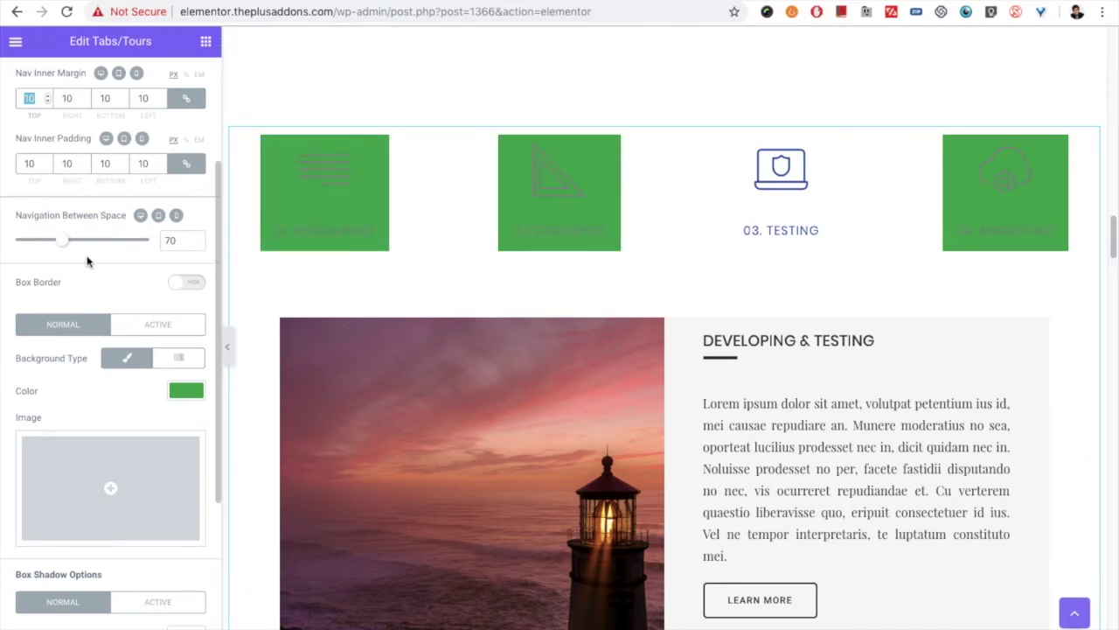
drag(66, 244, 7, 236)
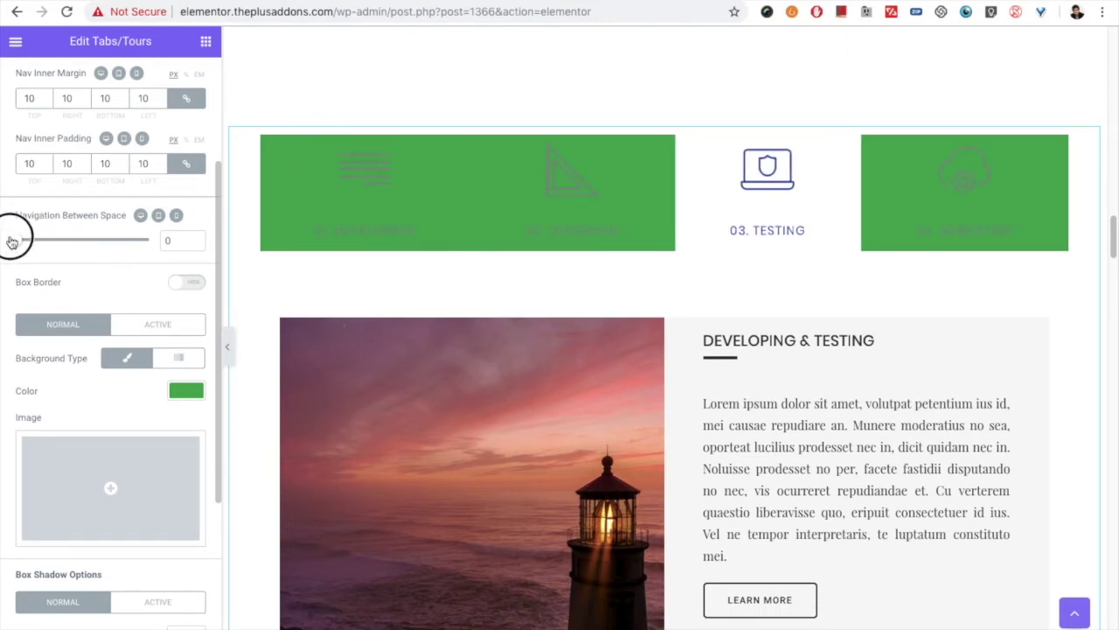
drag(18, 244, 18, 246)
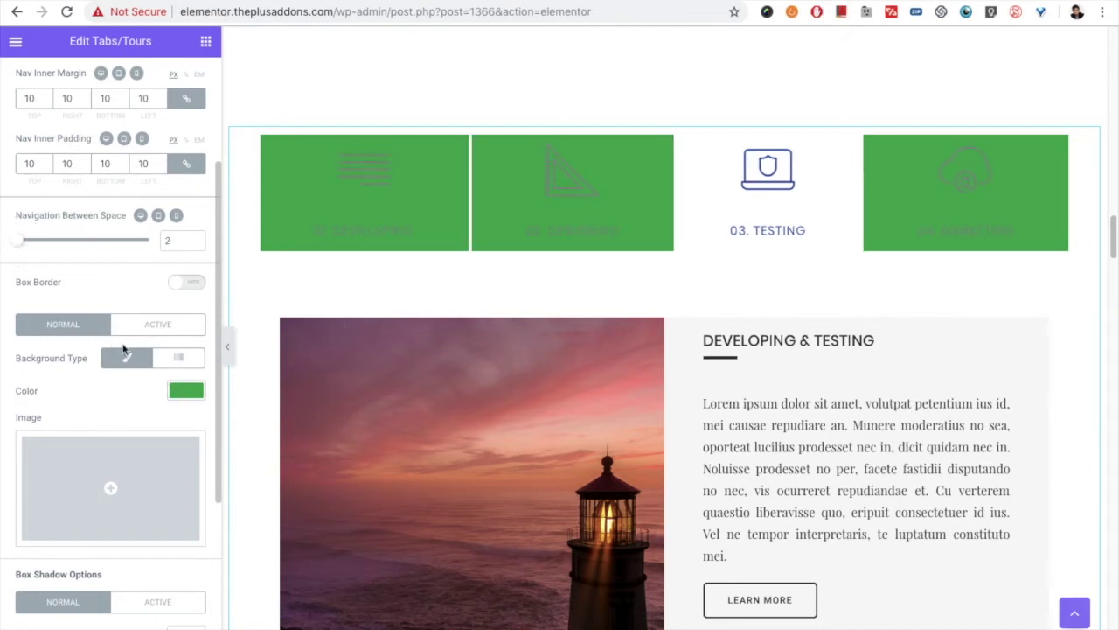
Try green, blue and white as the active tab title background, and choose semi-transparent black
click(164, 327)
click(186, 391)
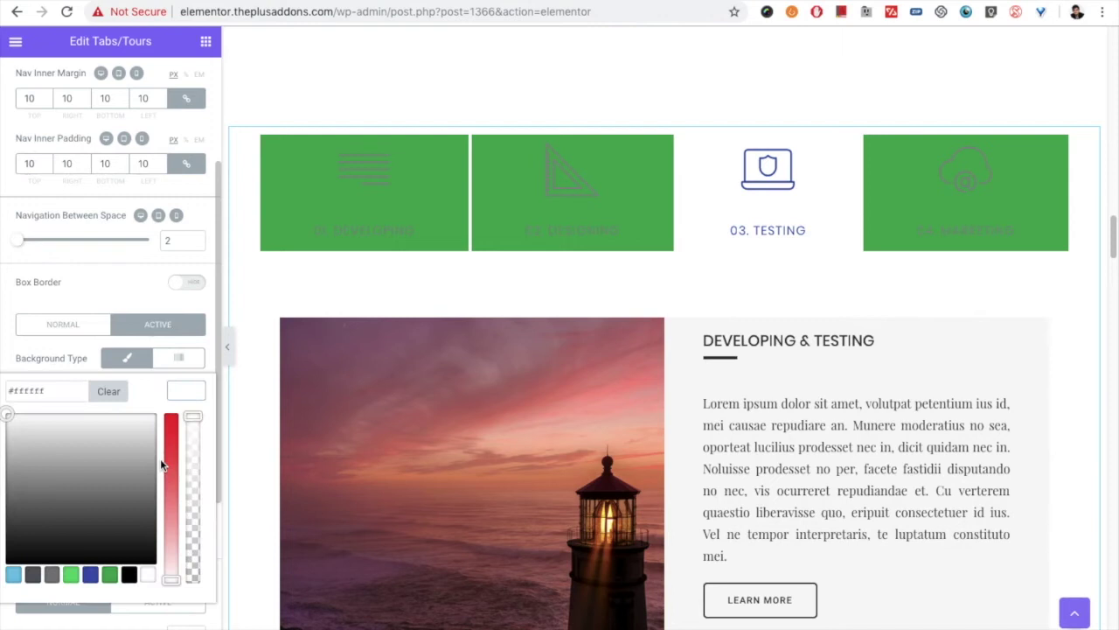
click(114, 577)
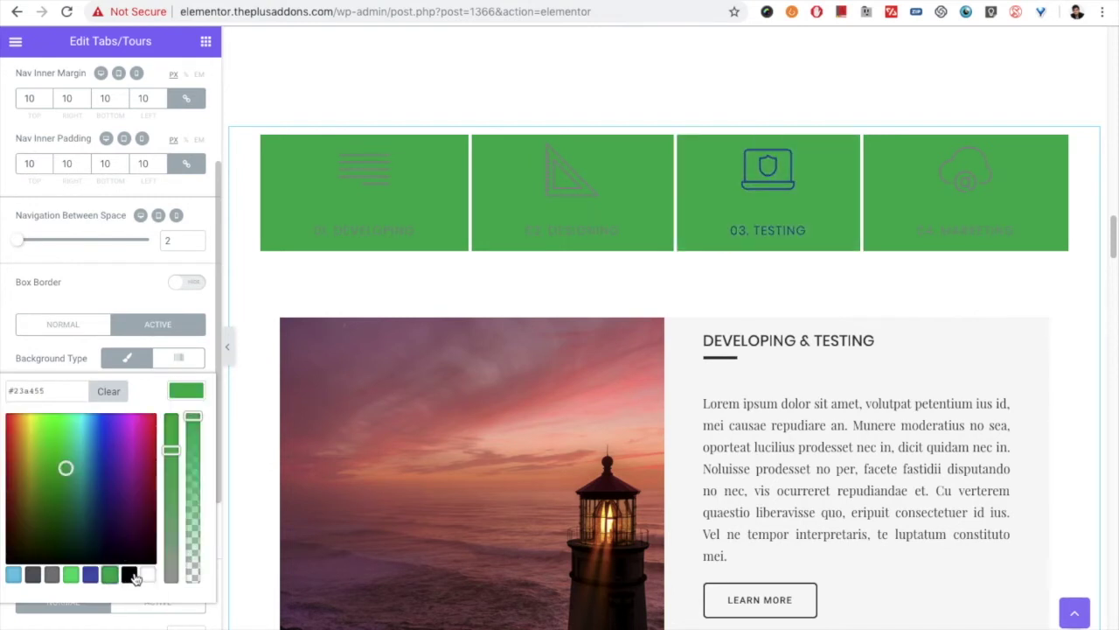
click(91, 575)
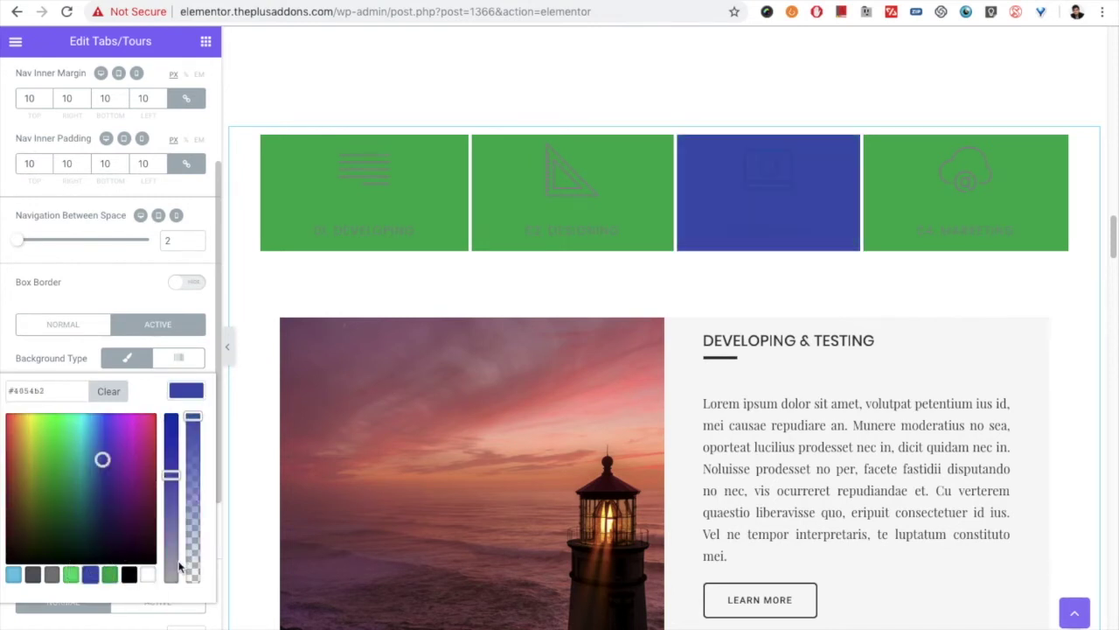
click(148, 576)
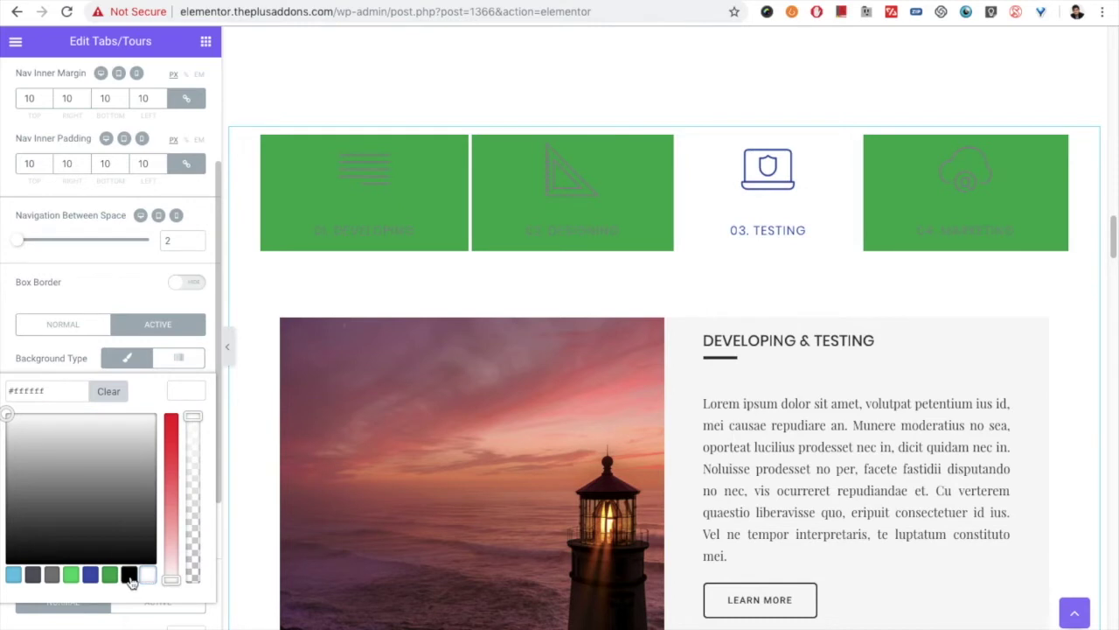
click(129, 577)
drag(192, 446, 181, 530)
click(171, 395)
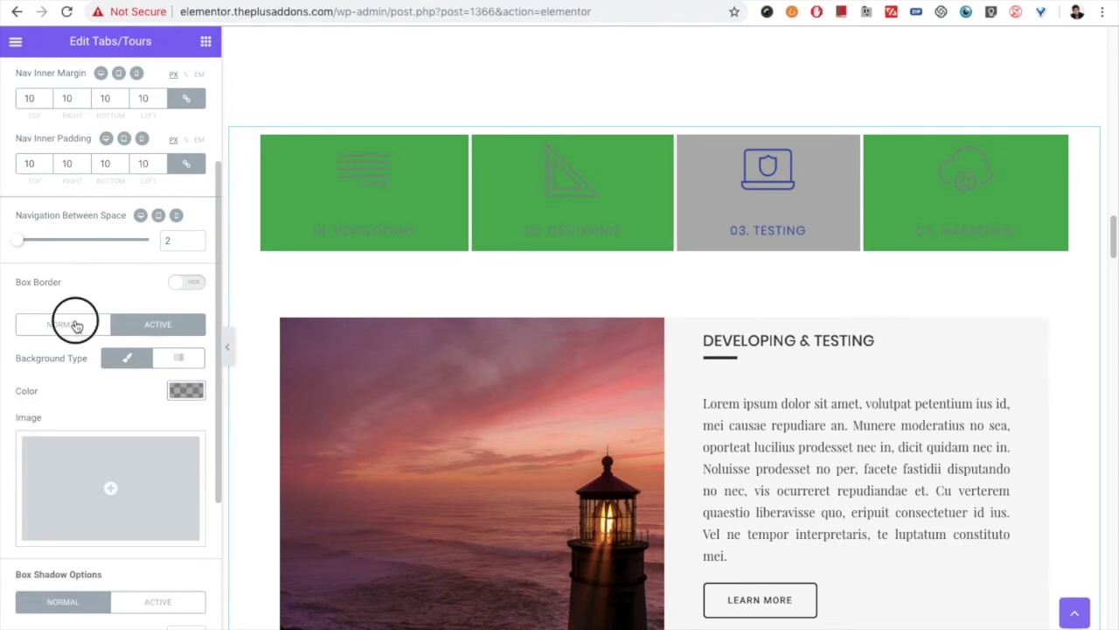
Lower the opacity of the green normal background color of the tab titles to a pale tint
click(75, 324)
click(185, 391)
drag(190, 514, 194, 553)
click(180, 395)
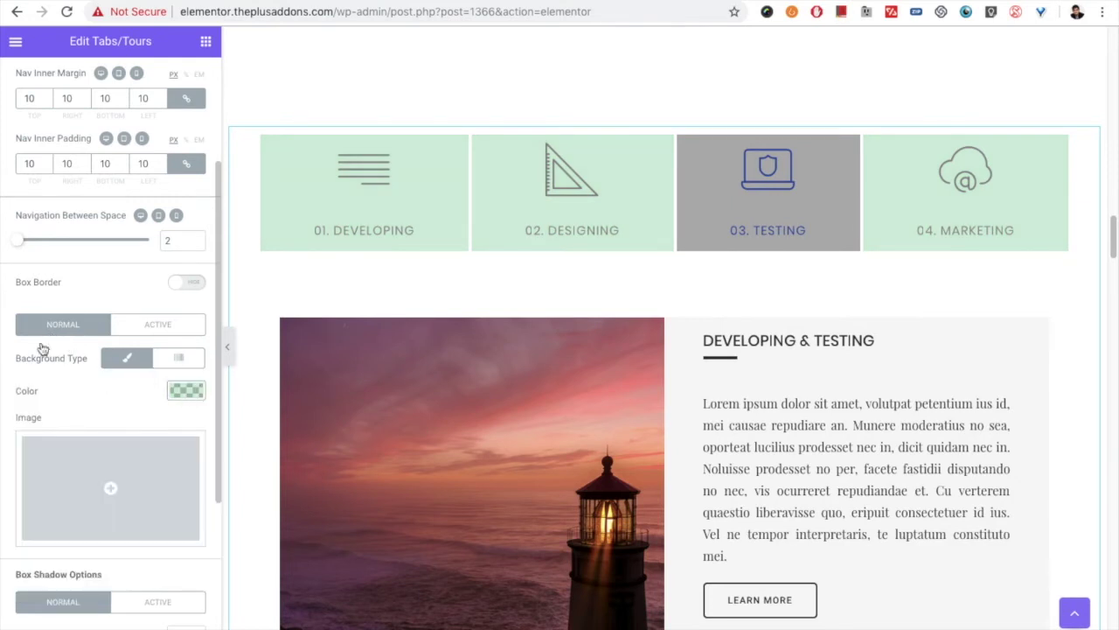
scroll(47, 416, down, 2)
scroll(47, 411, up, 3)
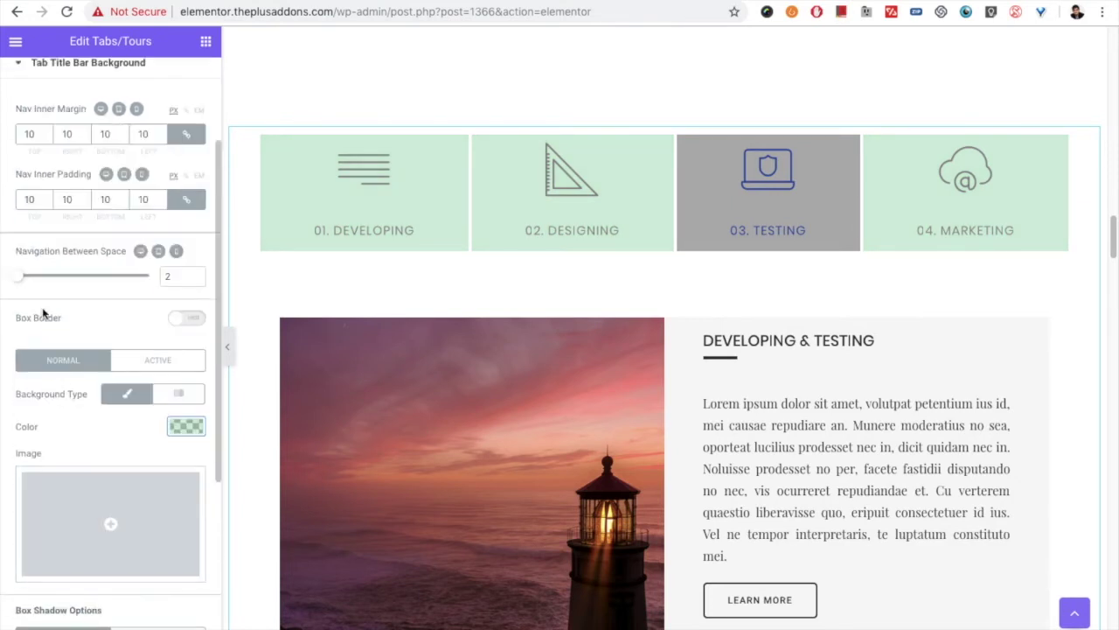
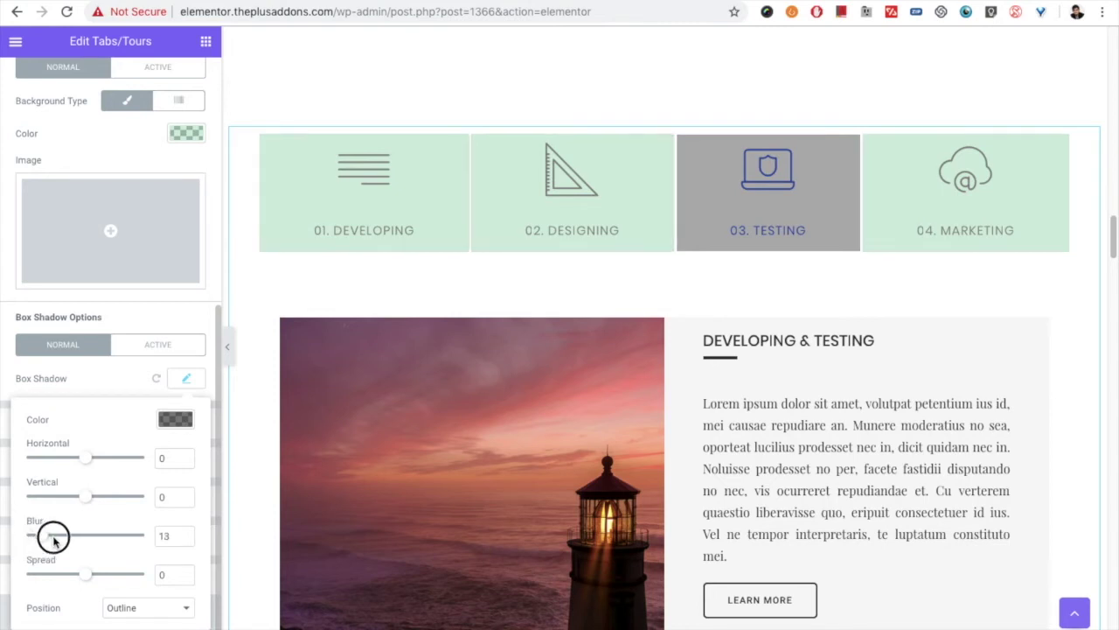
Set the tab titles' normal box shadow to horizontal 0, vertical 9, blur 27 and spread -14, and show the active shadow option
drag(86, 497, 81, 458)
double_click(164, 458)
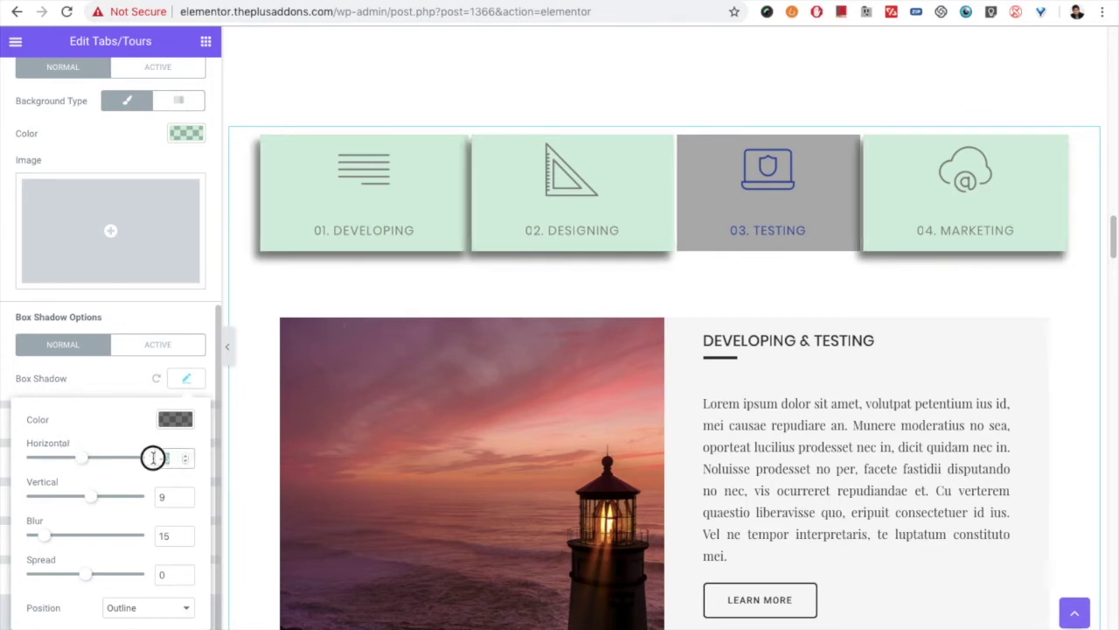
text(0)
double_click(160, 575)
text(-)
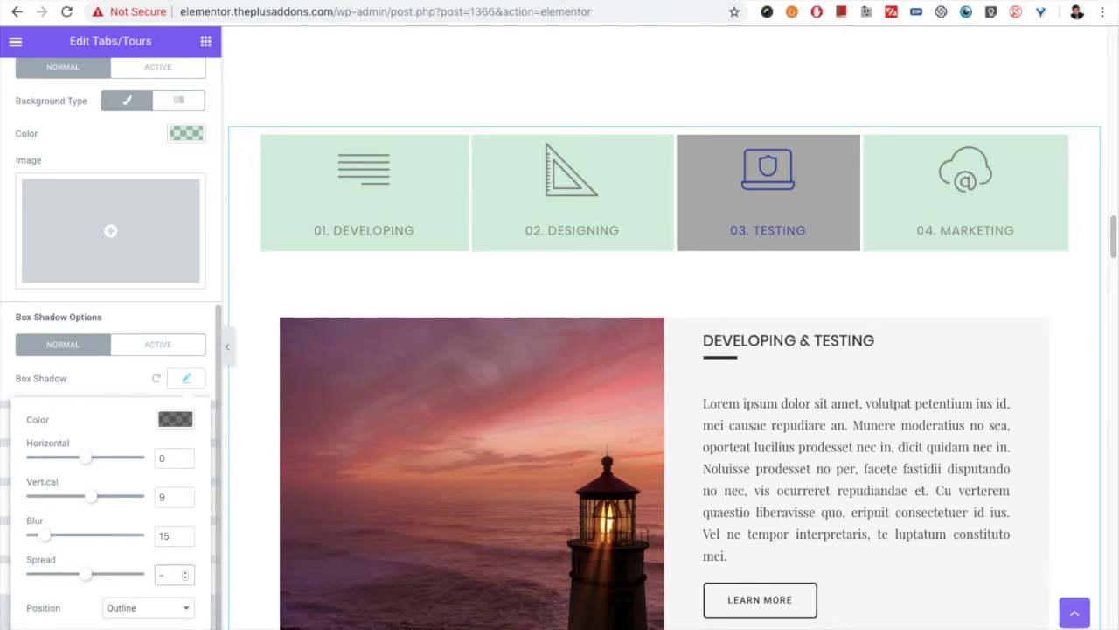
text(4)
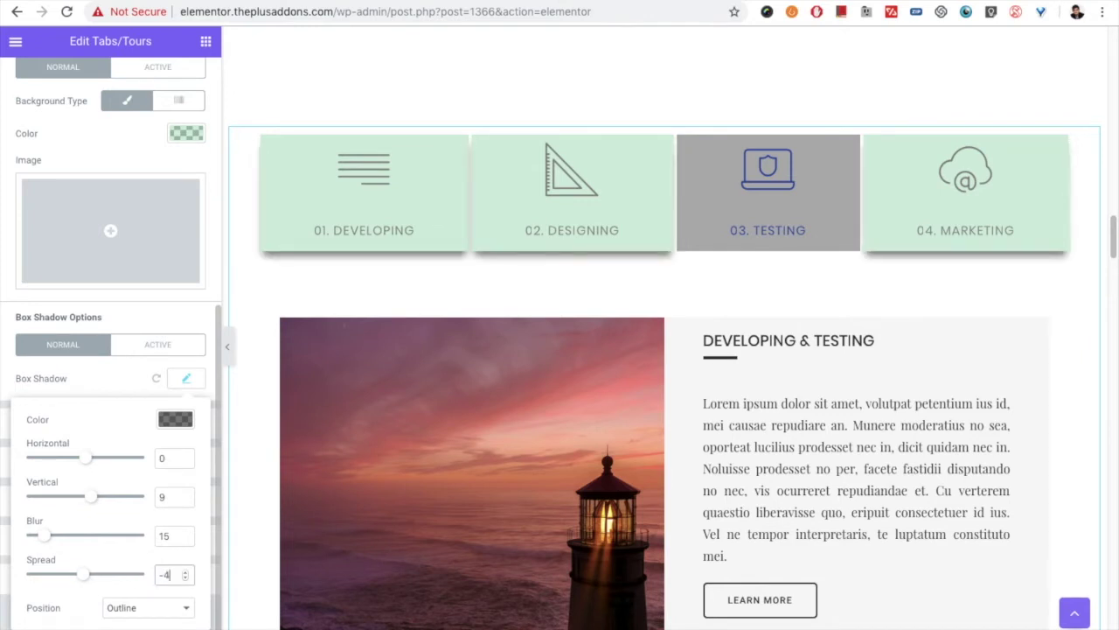
drag(45, 534, 59, 534)
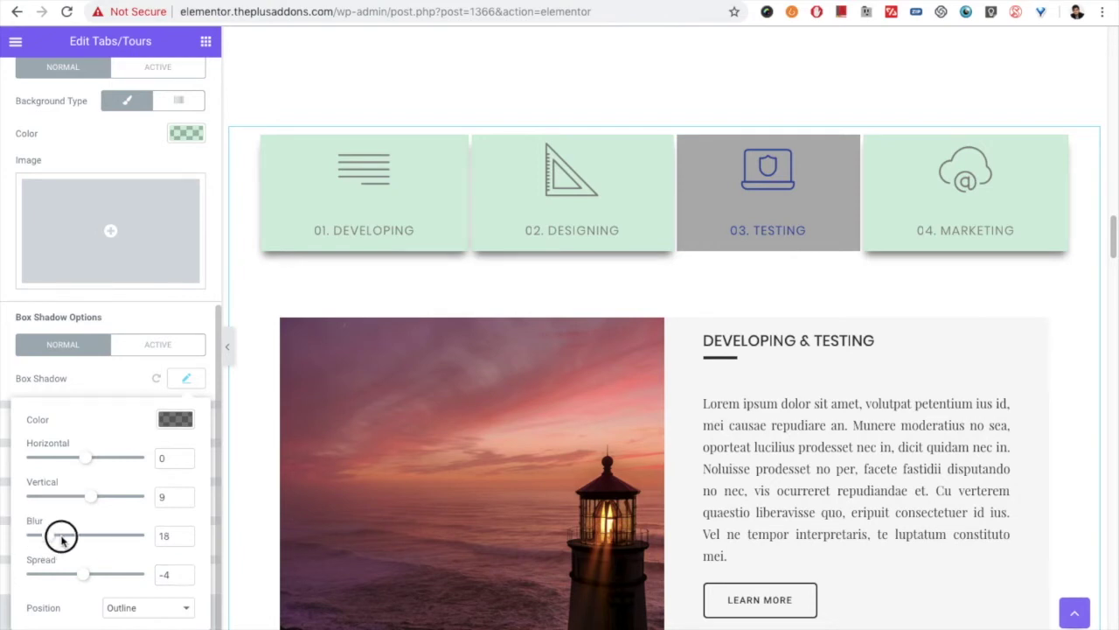
drag(88, 577, 80, 577)
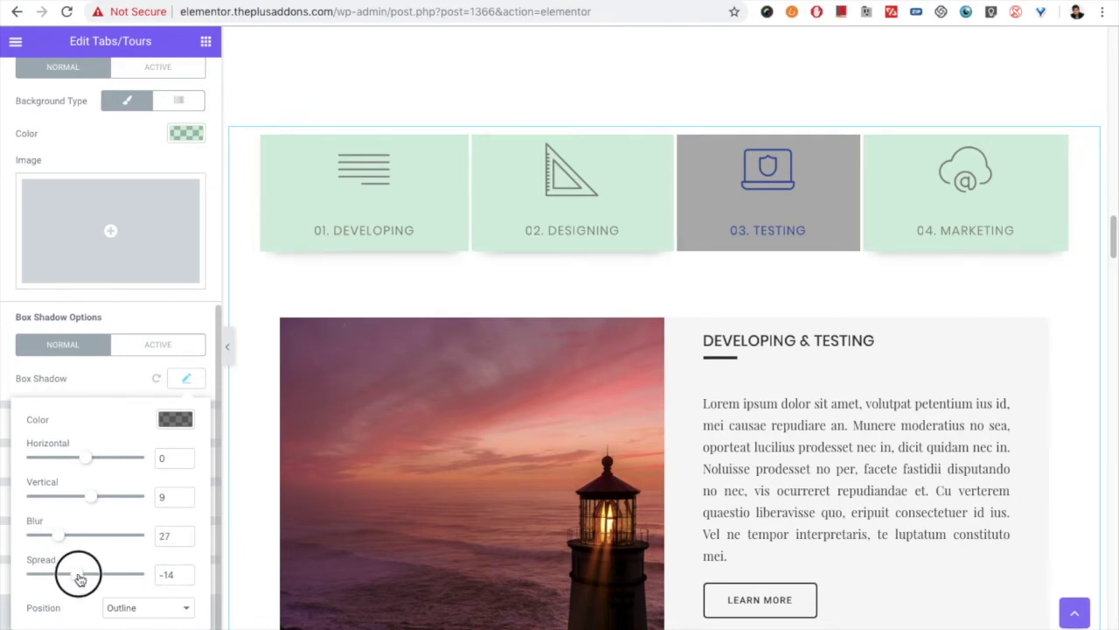
click(176, 418)
click(186, 383)
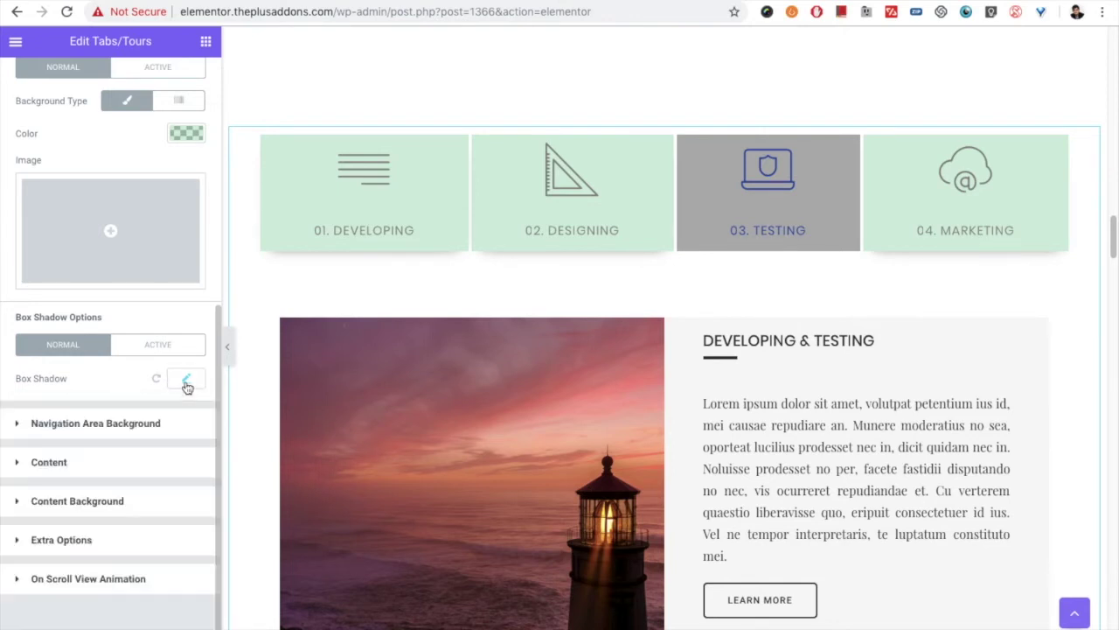
click(154, 345)
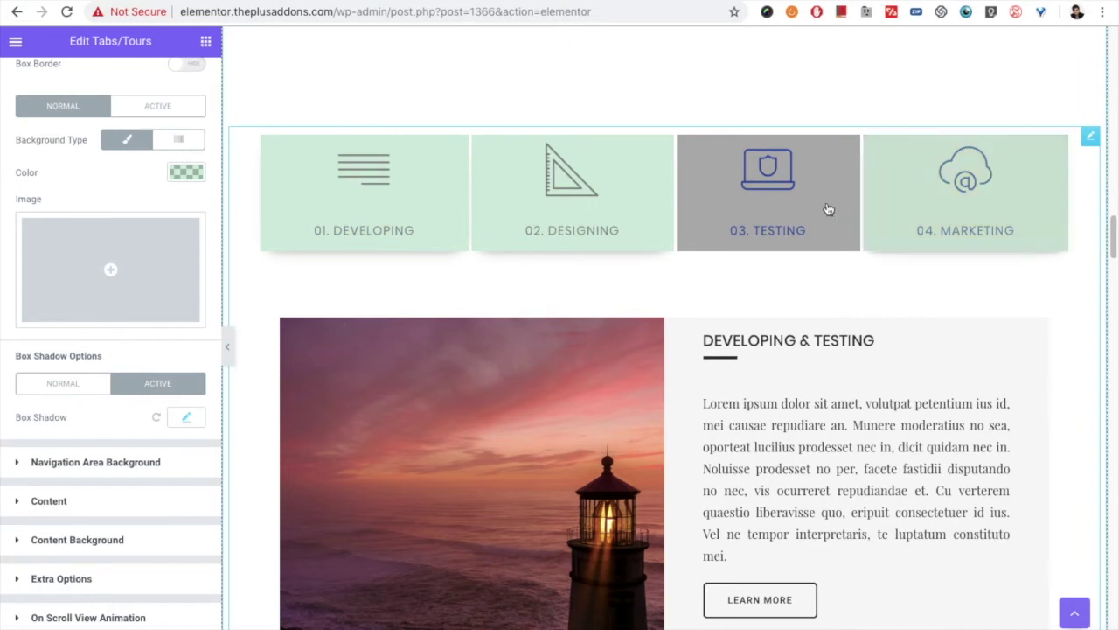
Try blue #4054b2 at full and reduced opacity as the Navigation Area Background color, and choose solid black #000000
click(102, 471)
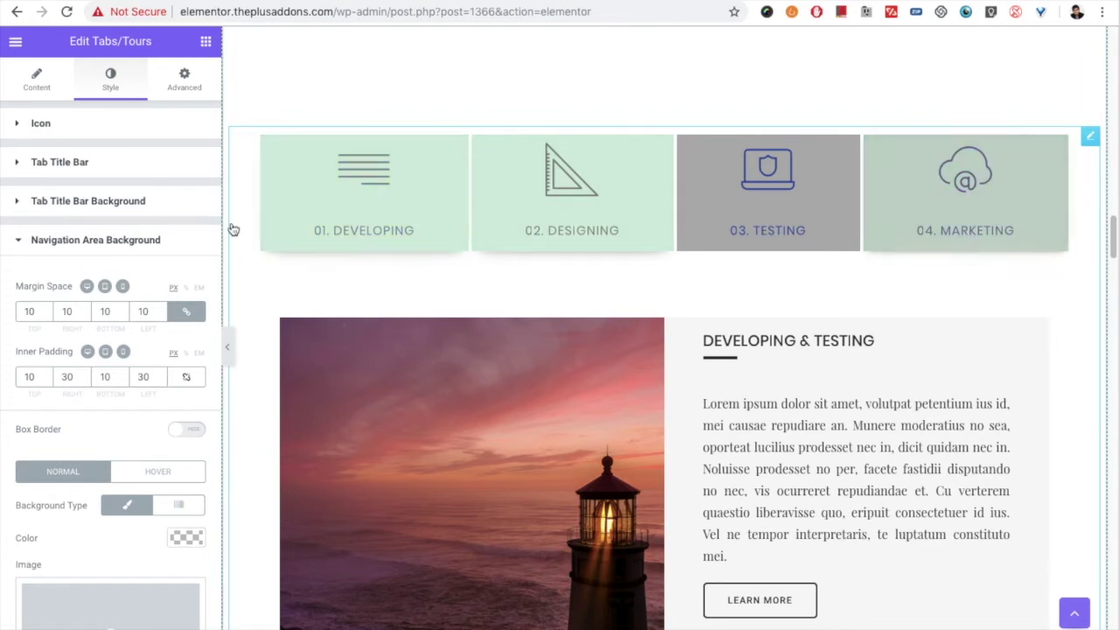
scroll(55, 458, down, 1)
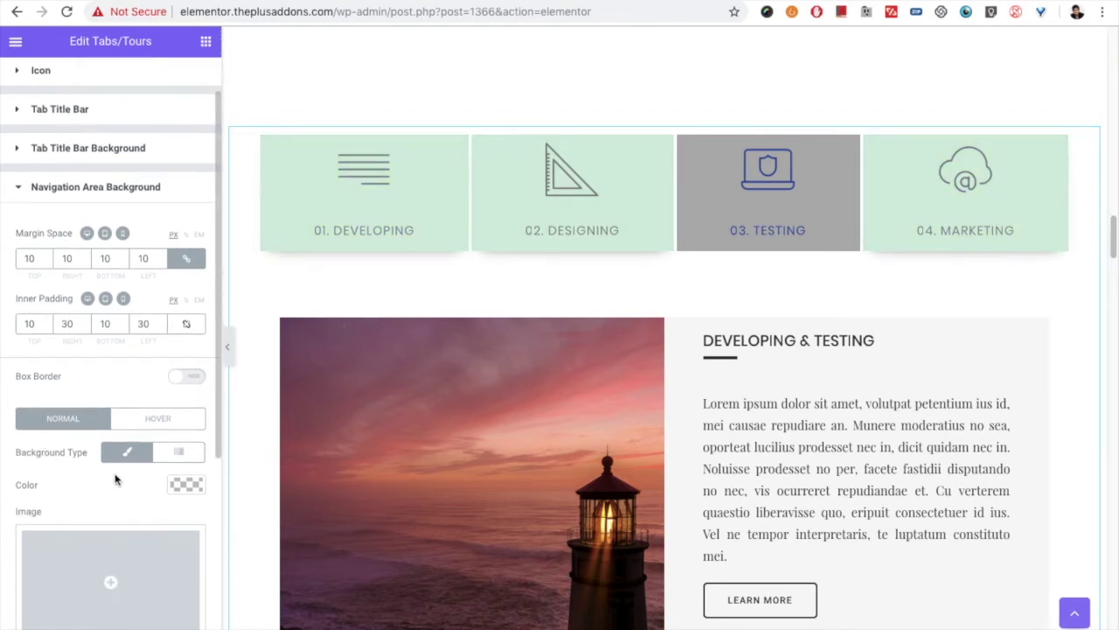
click(182, 488)
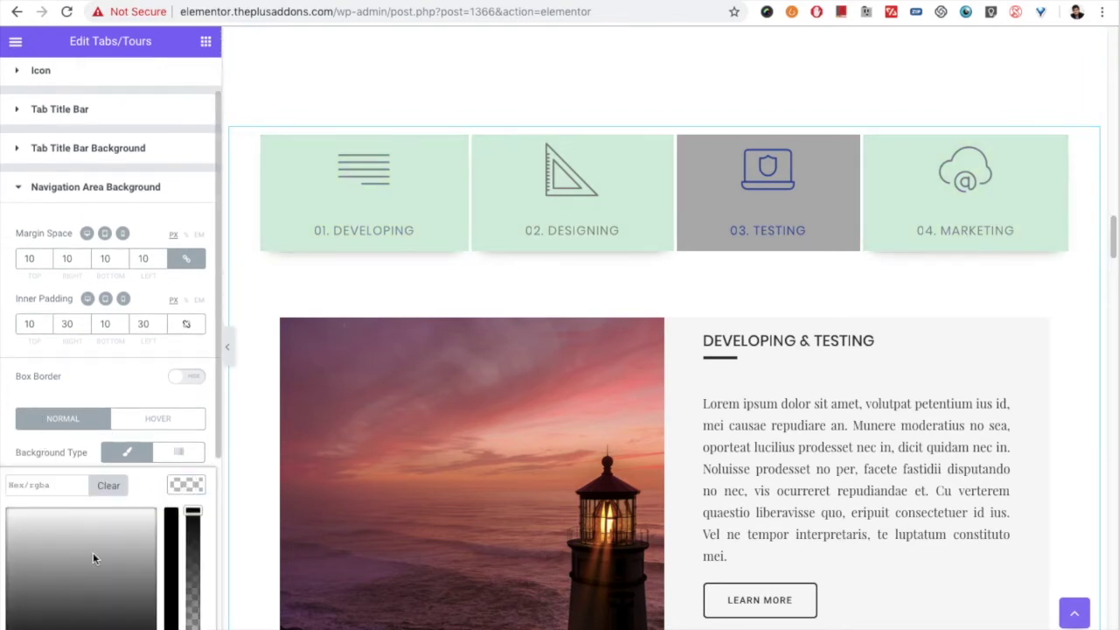
scroll(94, 549, down, 3)
click(92, 513)
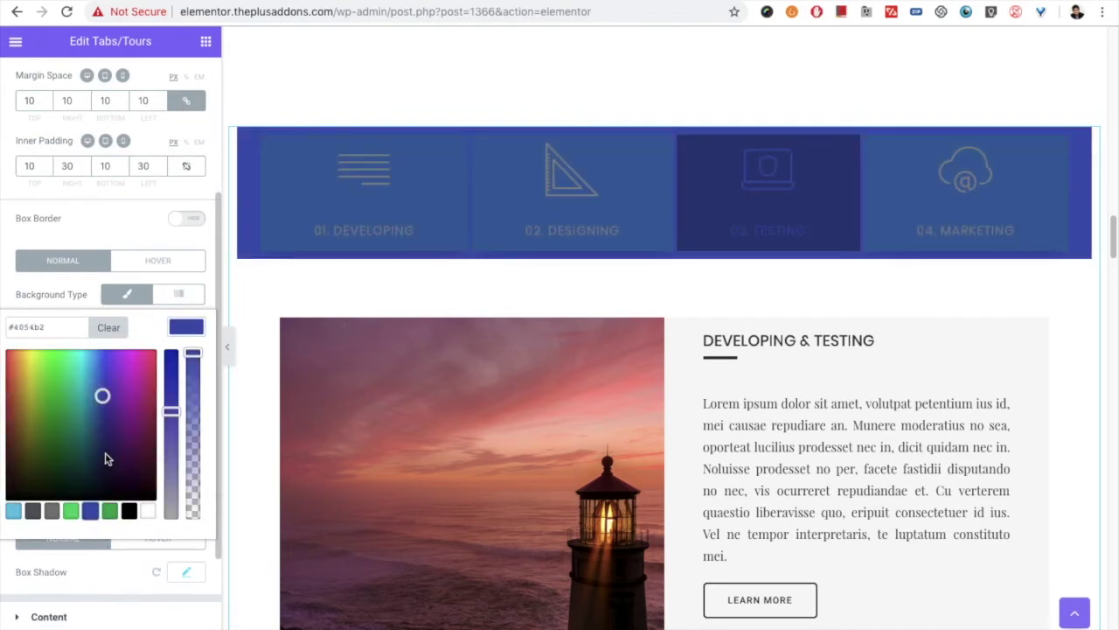
scroll(137, 445, up, 1)
mouse_move(205, 480)
mouse_down()
mouse_move(195, 492)
mouse_move(193, 473)
mouse_up()
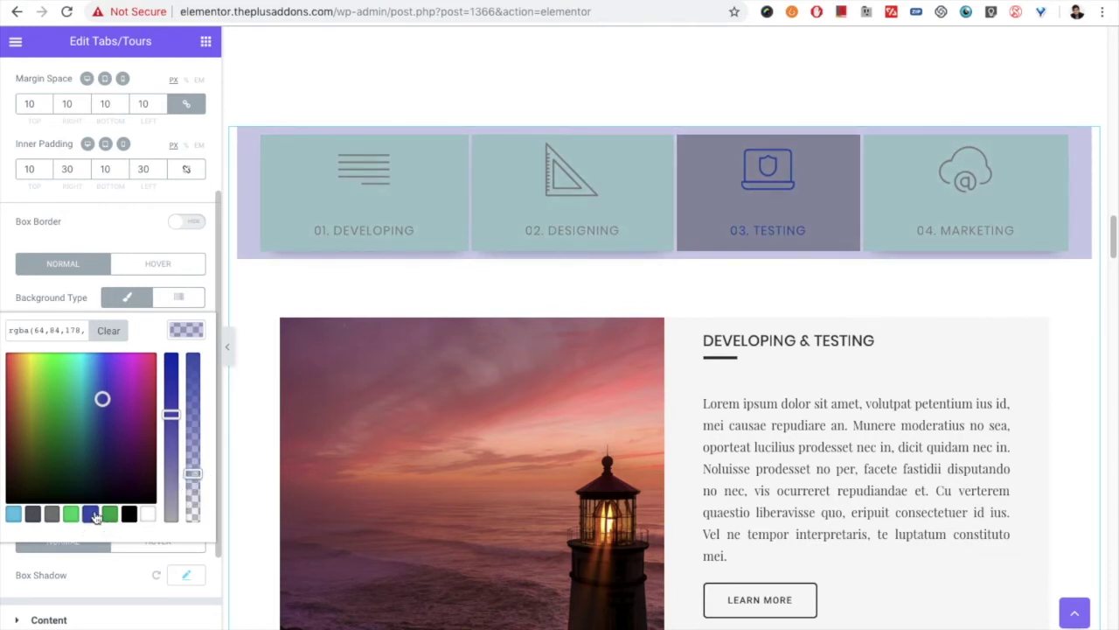
click(128, 514)
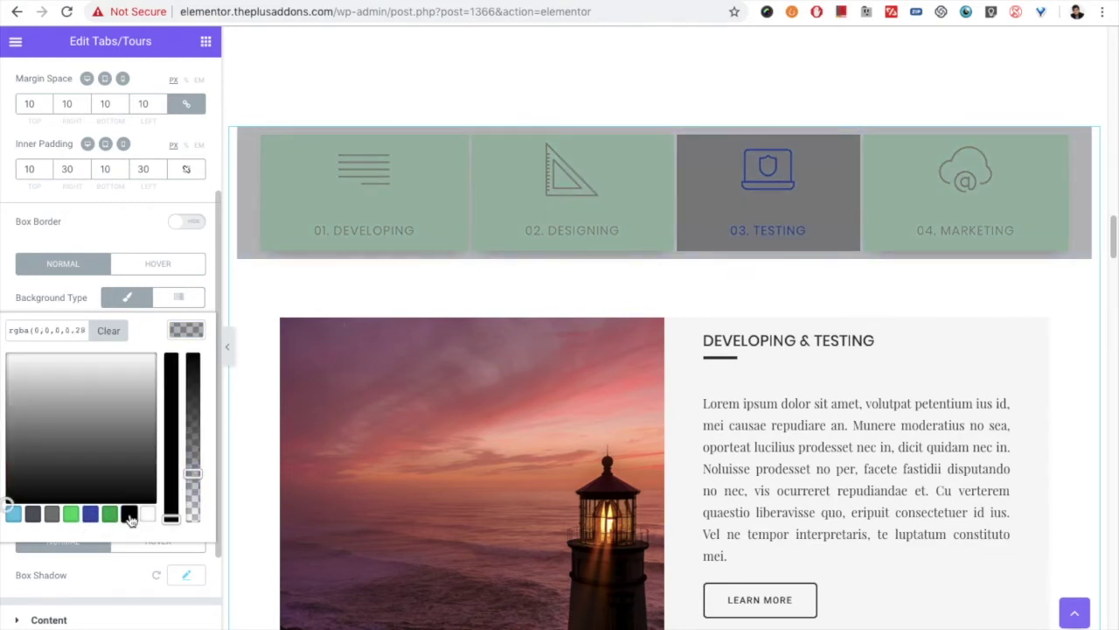
drag(192, 459, 201, 324)
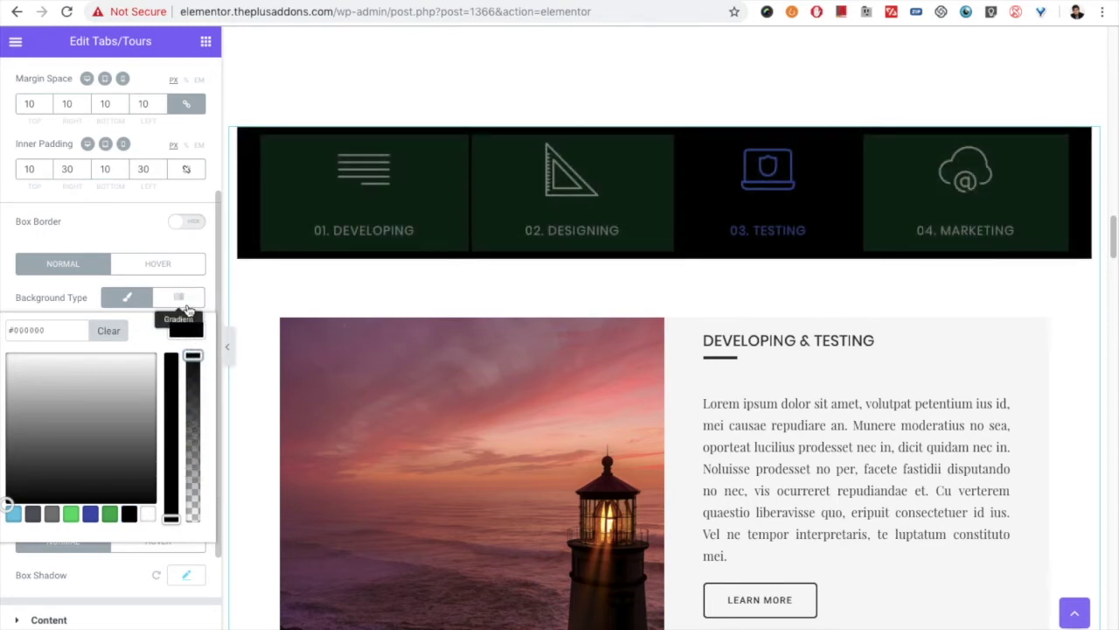
Switch the navigation area background to a gradient from black at about 0.33 opacity to semi-transparent pink rgb 242,41,91
click(178, 297)
click(184, 416)
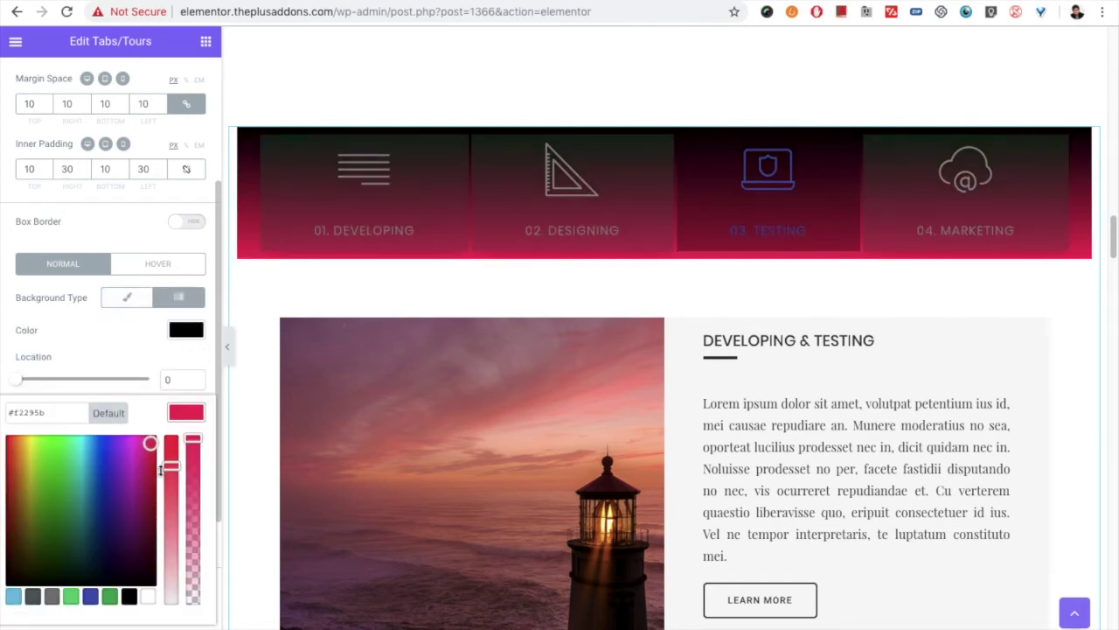
click(194, 537)
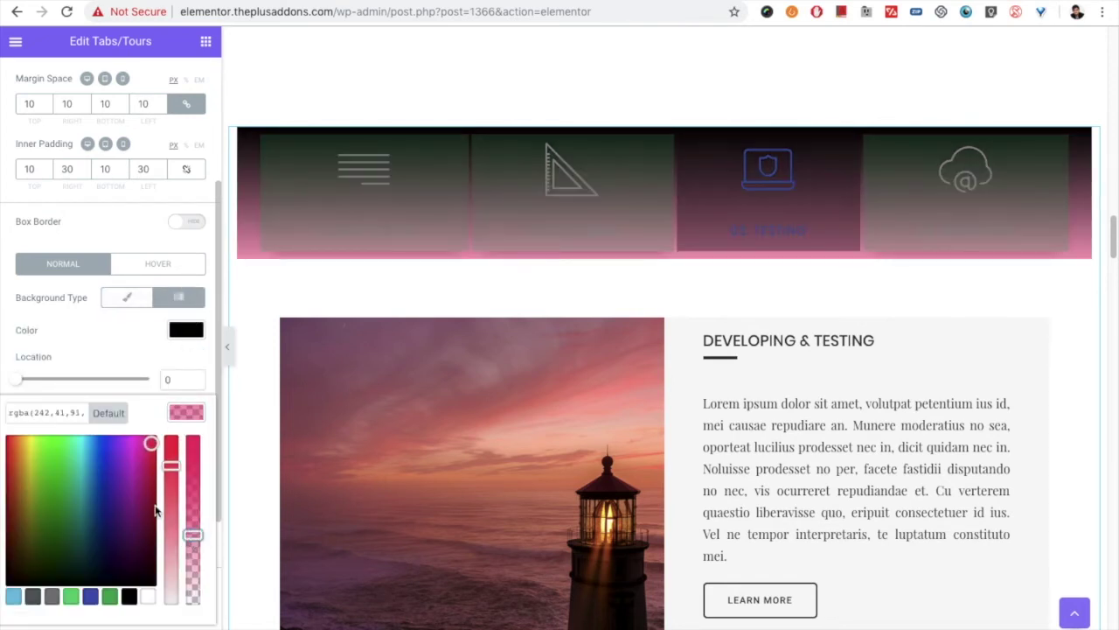
click(186, 412)
click(183, 332)
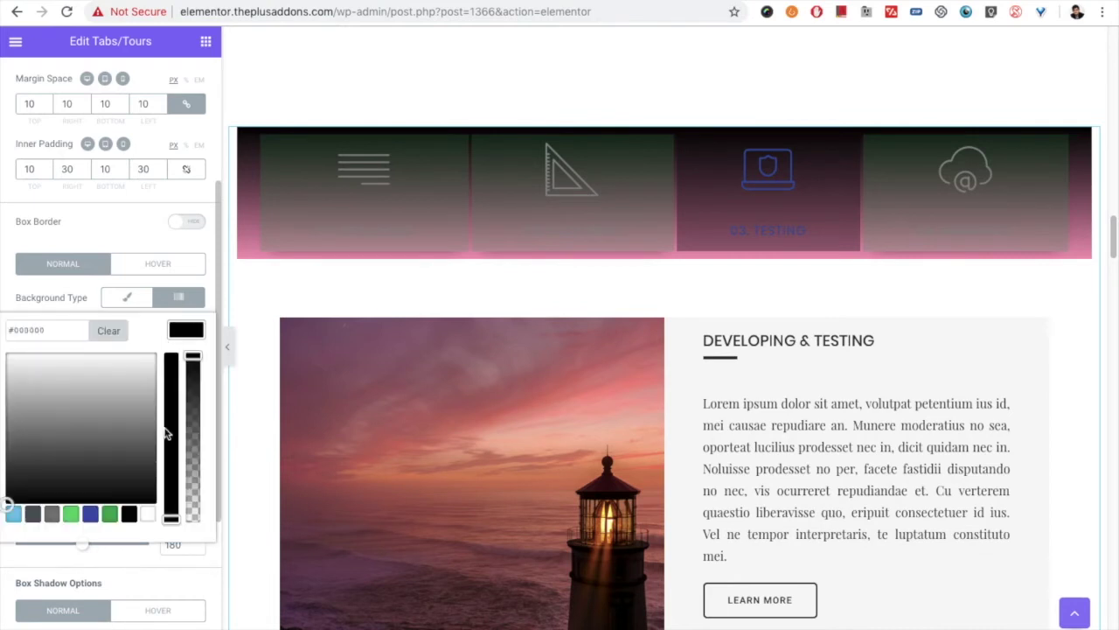
click(188, 461)
drag(193, 469, 191, 475)
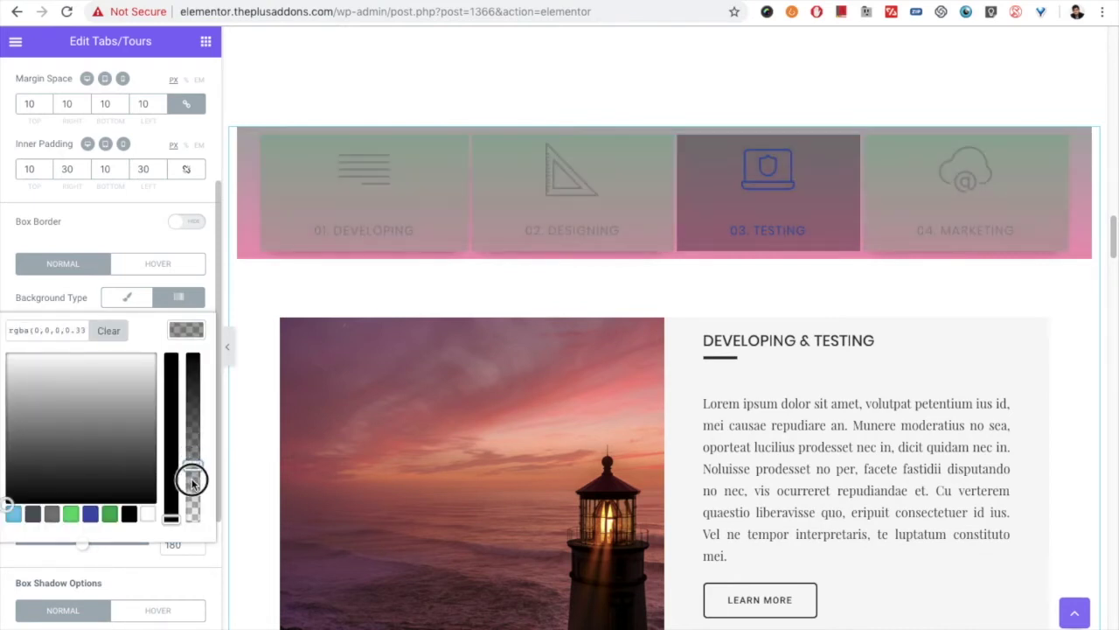
click(186, 330)
Enable the Box Border of the navigation area and show its style, width, color and radius options
scroll(110, 228, up, 3)
double_click(22, 295)
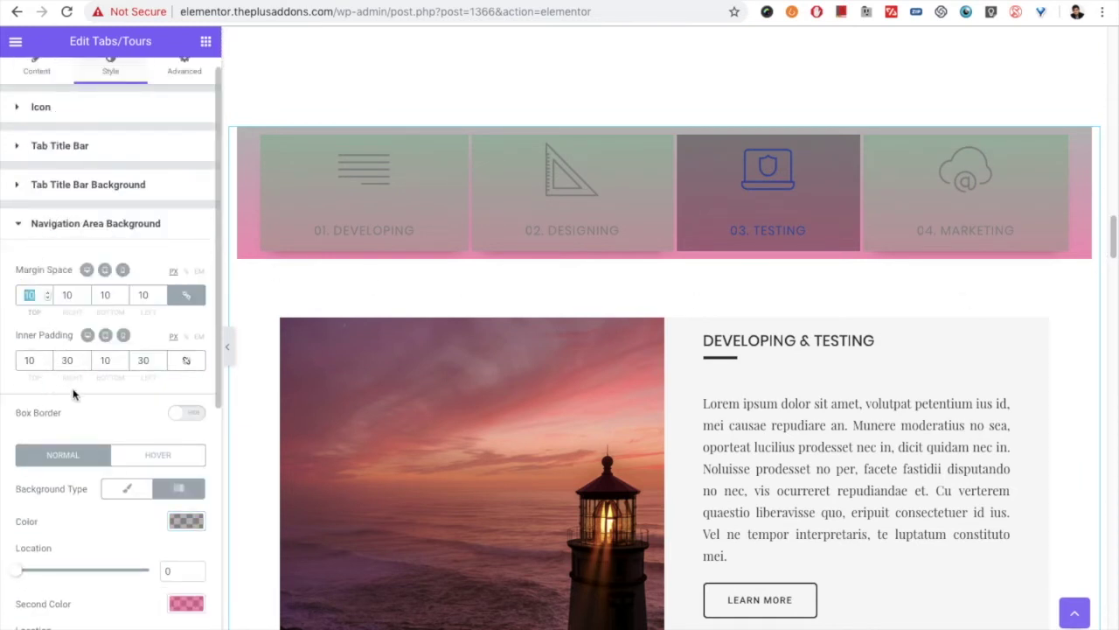
scroll(72, 391, down, 2)
click(186, 305)
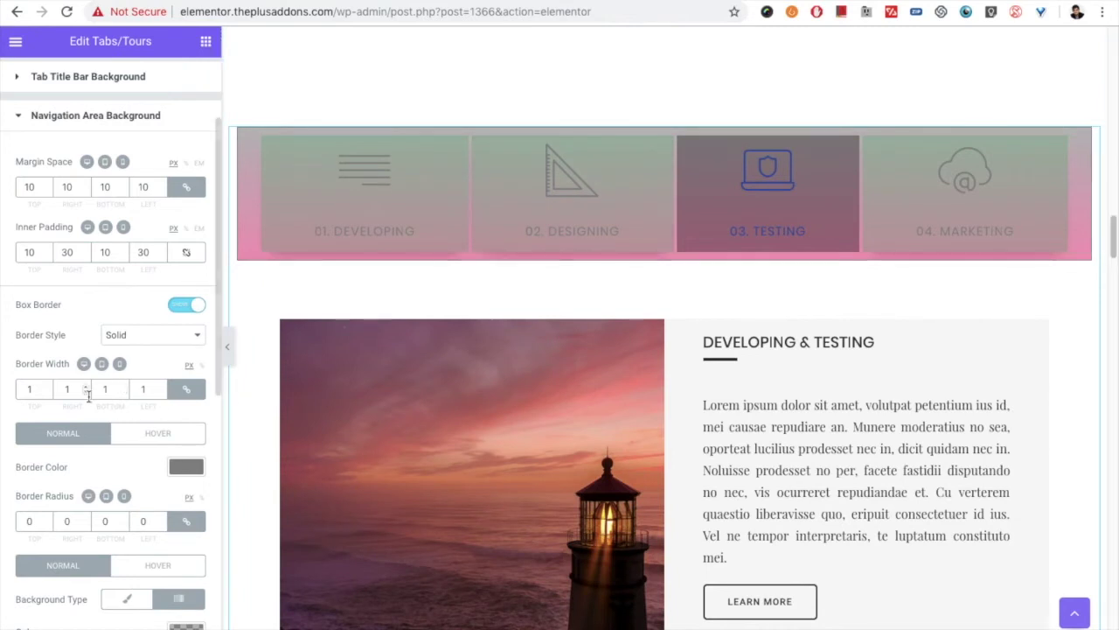
scroll(88, 394, down, 1)
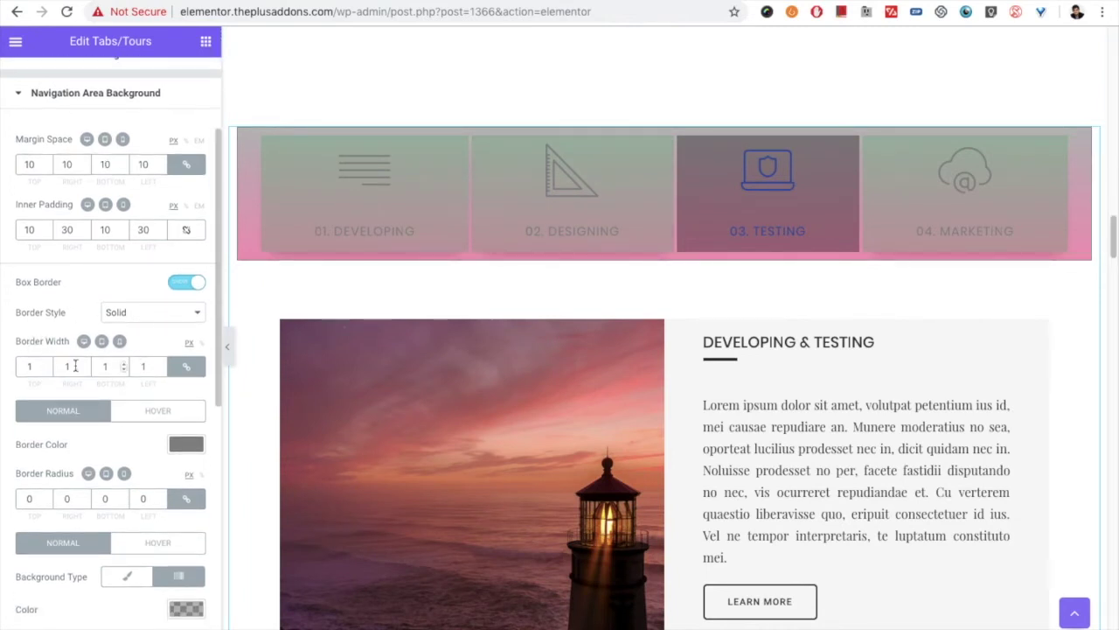
scroll(125, 354, down, 1)
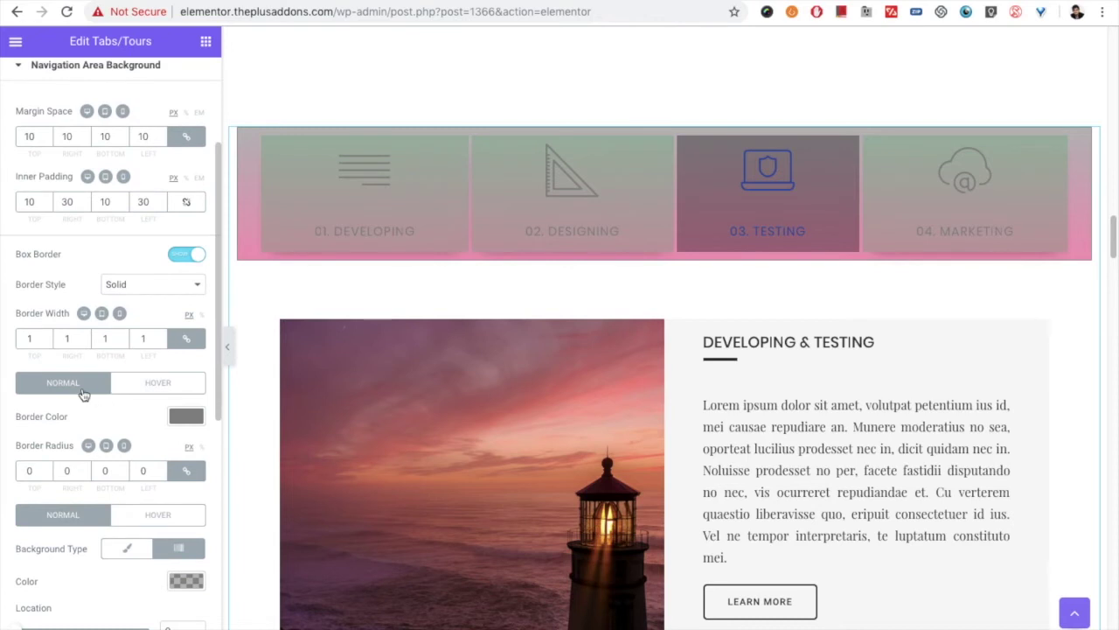
Color the navigation area's normal border green and set its width to 3 px on all sides
click(185, 415)
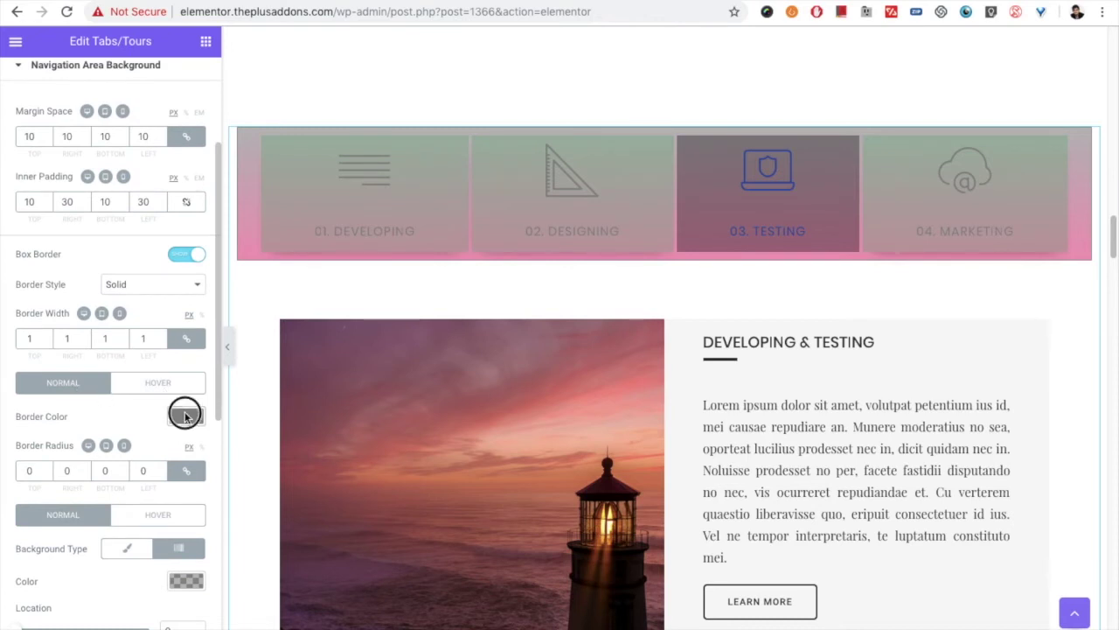
click(109, 601)
click(182, 414)
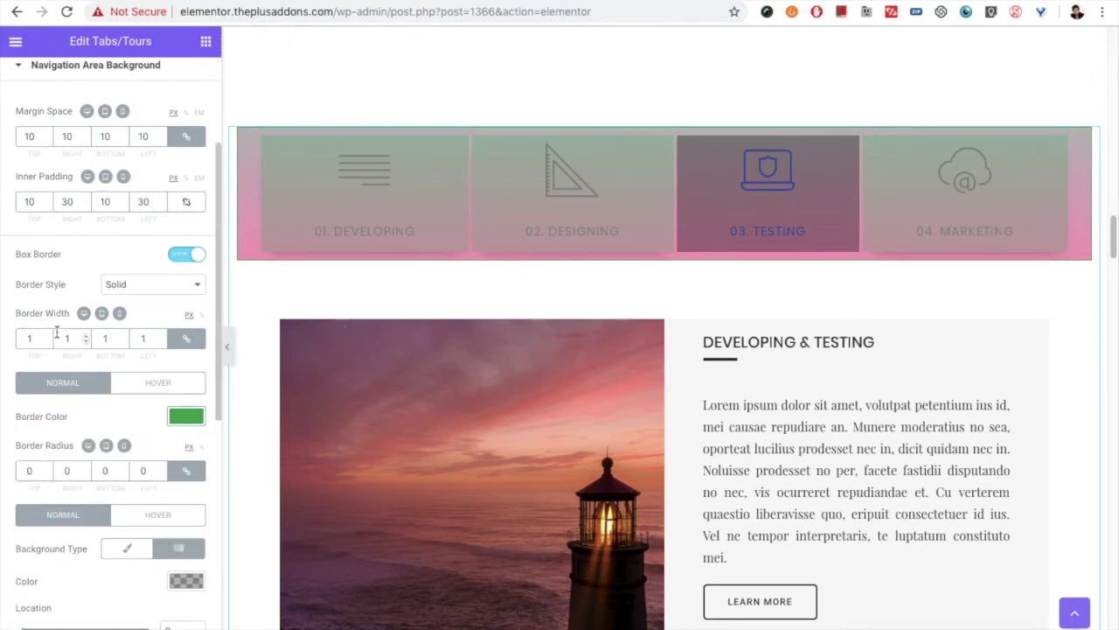
drag(39, 338, 13, 329)
text(3)
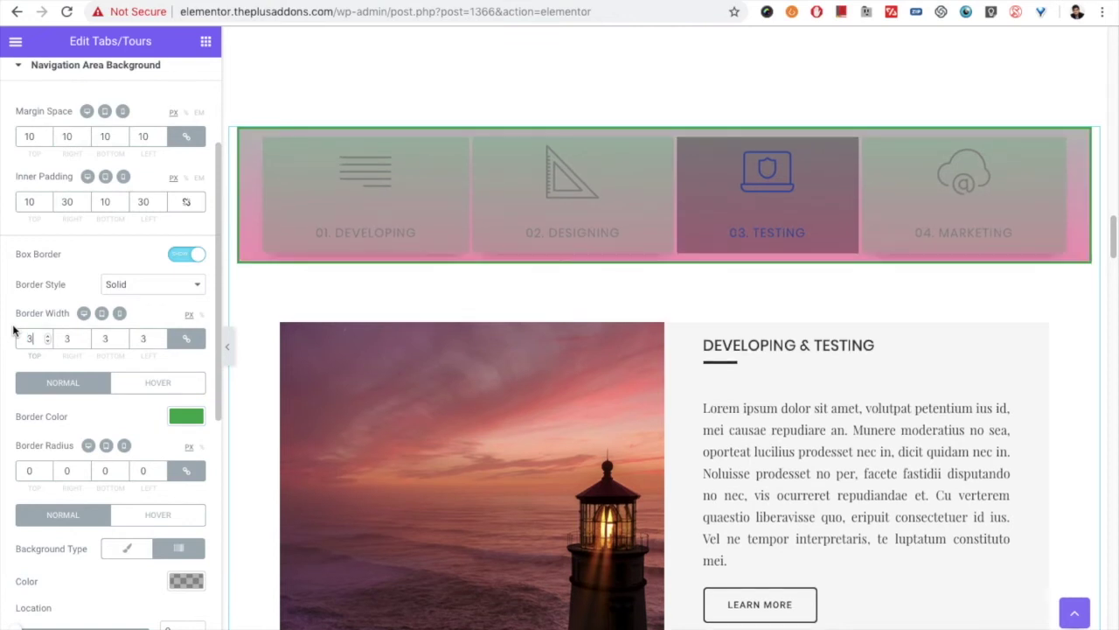
Set the navigation area's hover border color to the dark blue preset
click(168, 383)
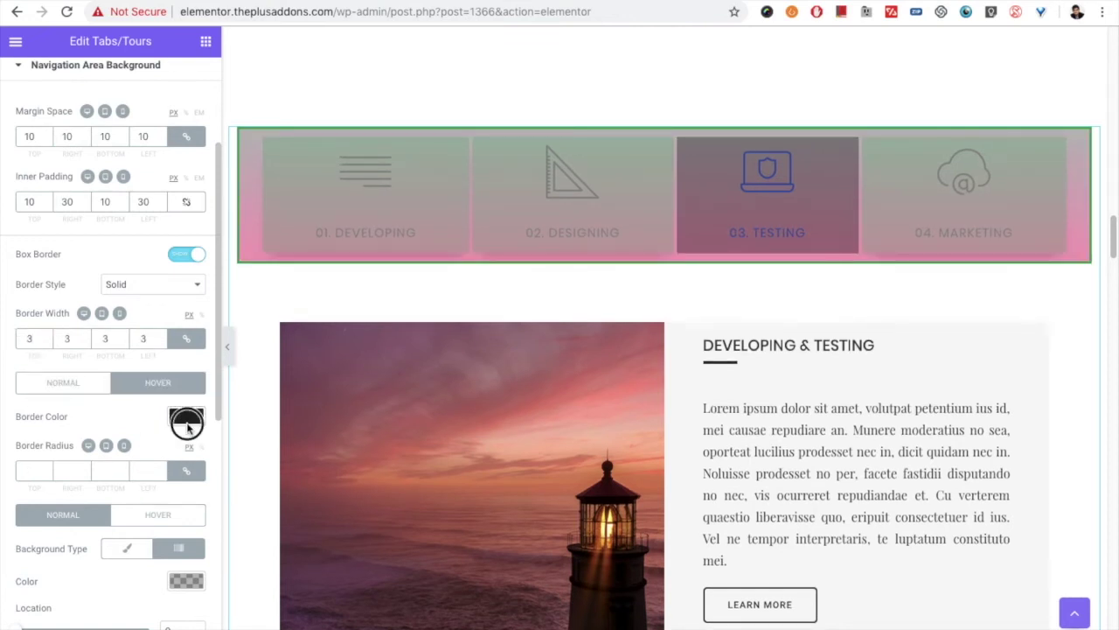
click(186, 417)
click(91, 600)
click(182, 416)
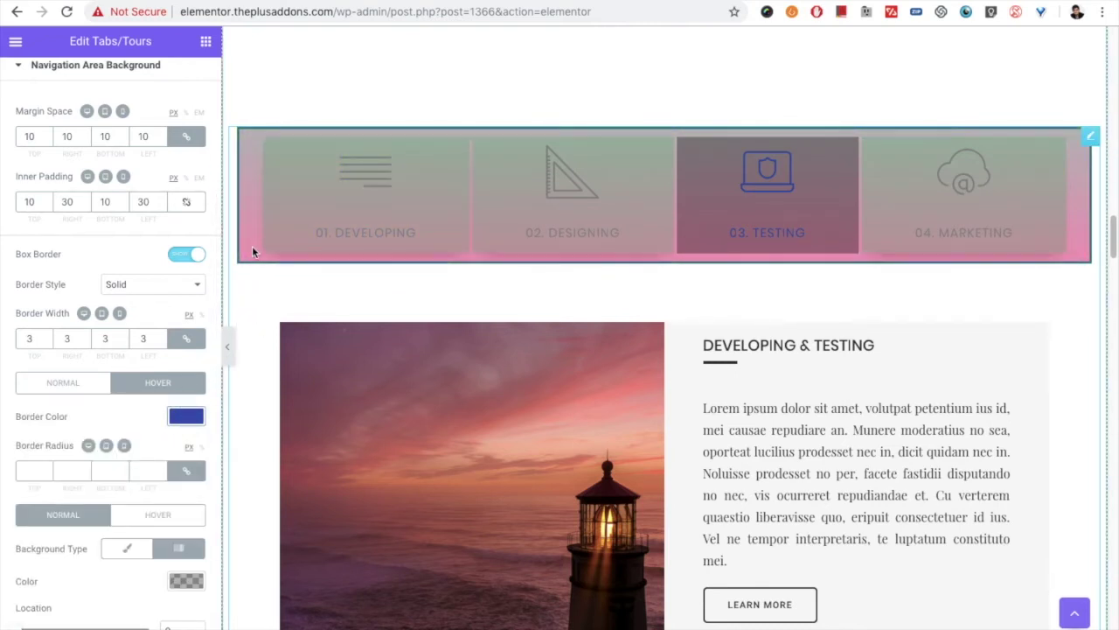
Add a normal box shadow to the navigation area with horizontal 5, vertical 34, blur 38 and spread -19
scroll(91, 451, down, 2)
scroll(91, 451, down, 1)
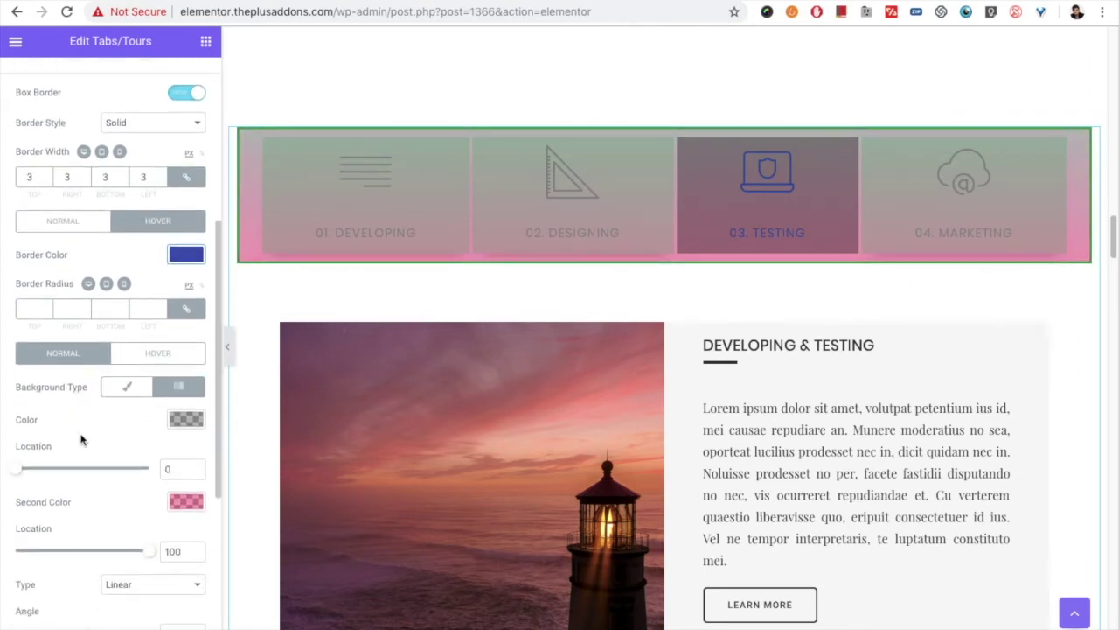
scroll(91, 445, down, 4)
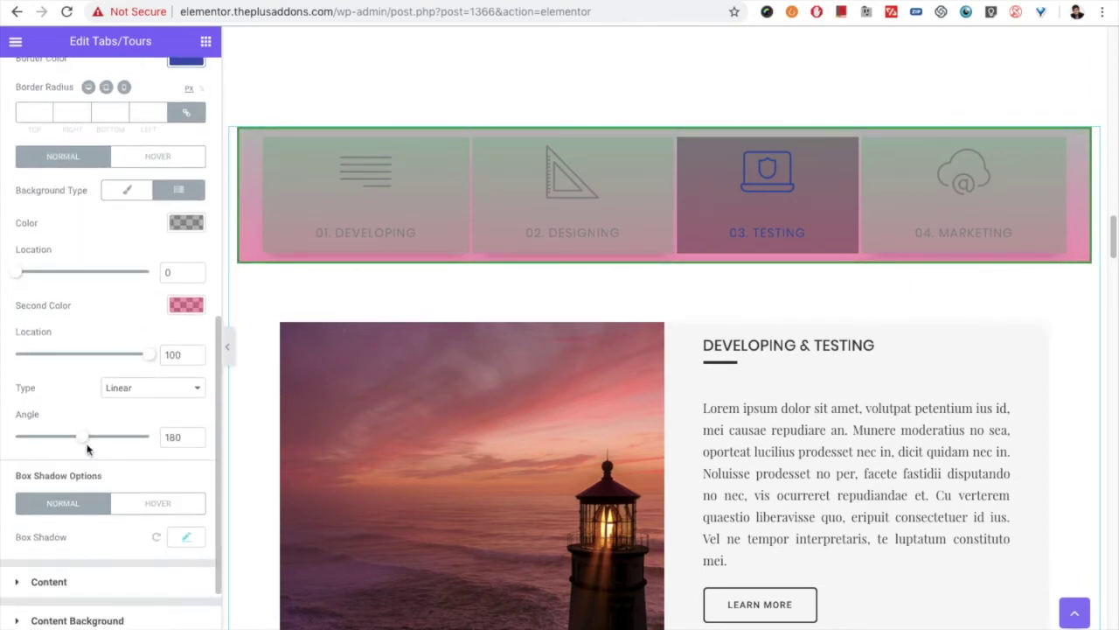
scroll(87, 495, down, 1)
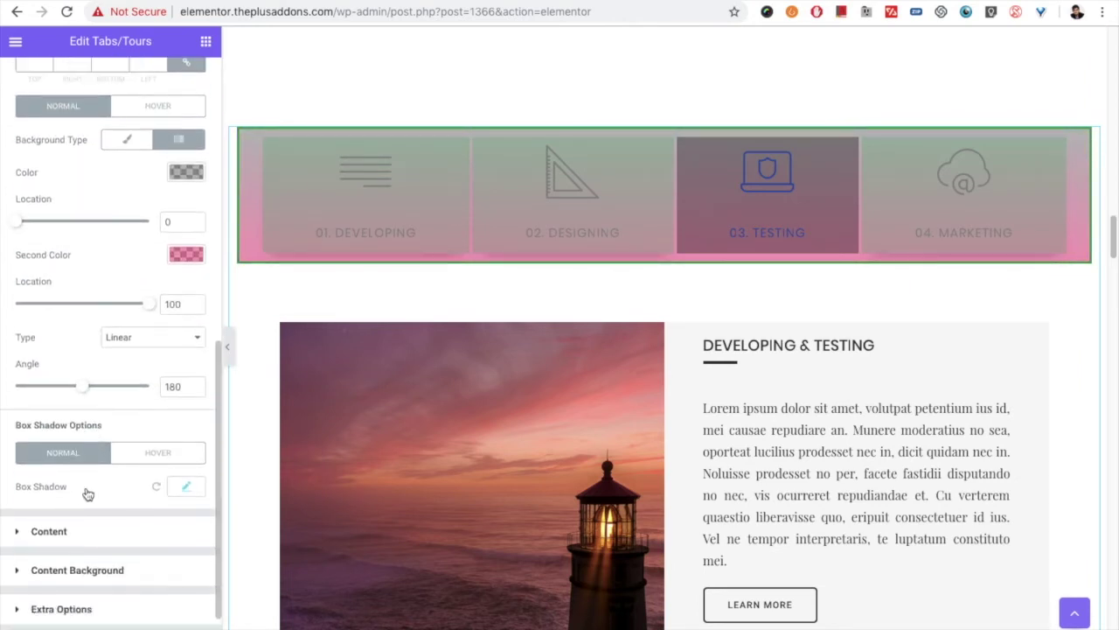
click(185, 486)
scroll(84, 504, down, 2)
drag(32, 535, 77, 573)
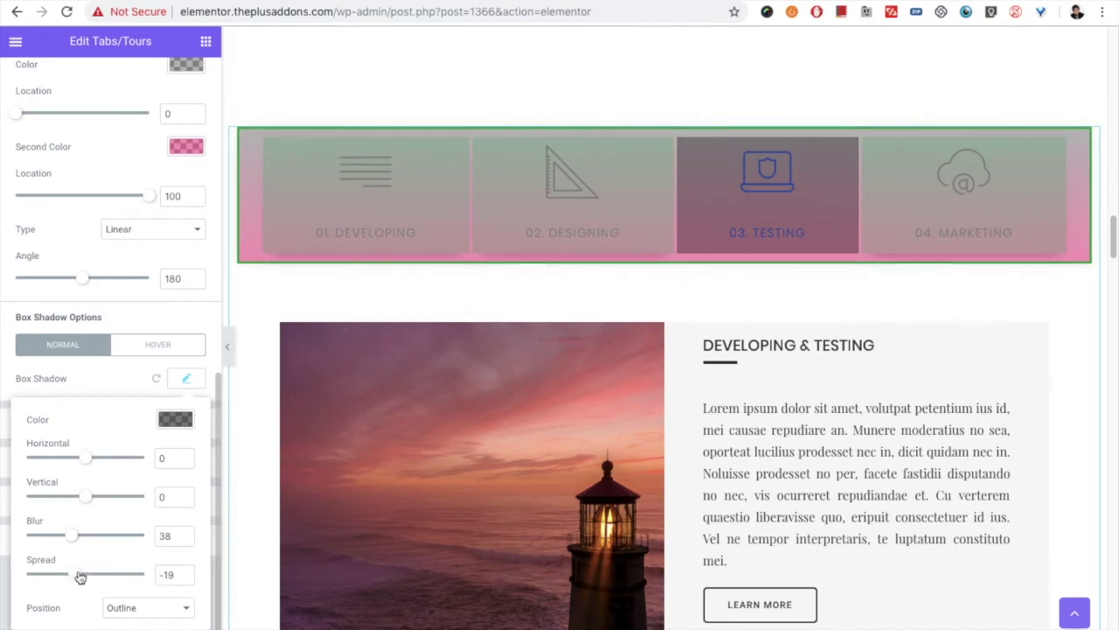
drag(90, 496, 107, 497)
drag(87, 461, 91, 458)
Lower the opacity of the navigation area's black box shadow color and close the shadow settings
click(175, 419)
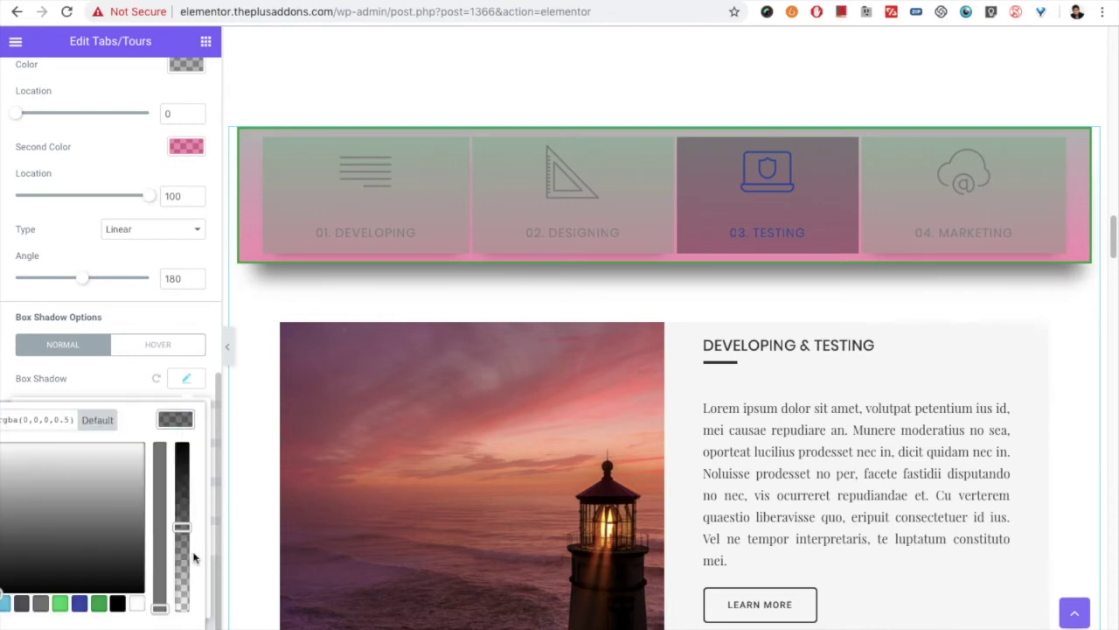
click(183, 558)
click(176, 421)
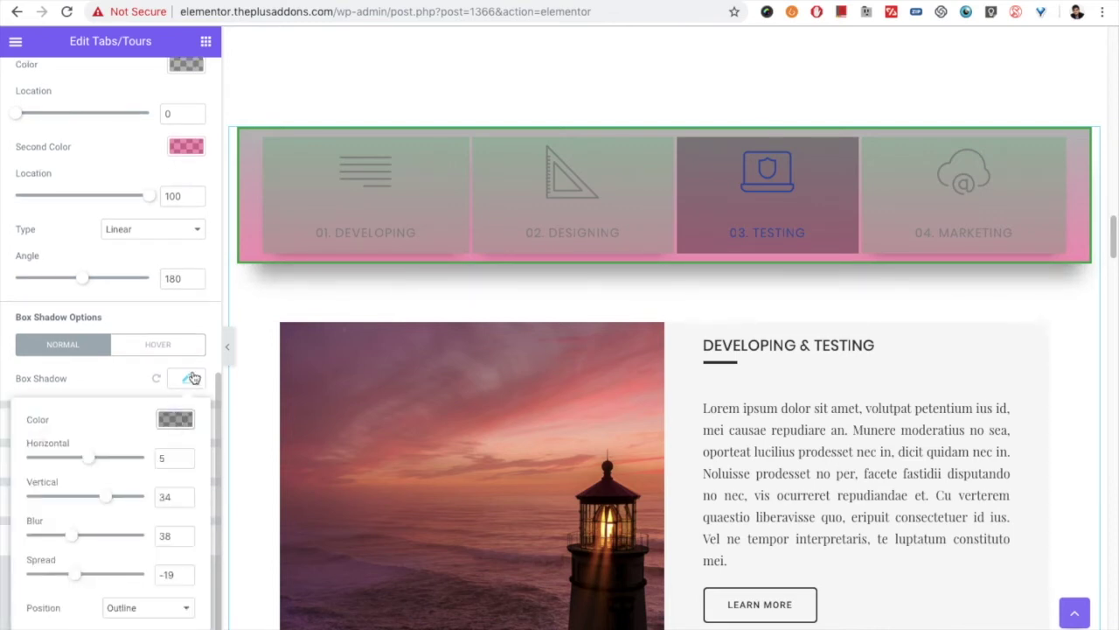
click(189, 378)
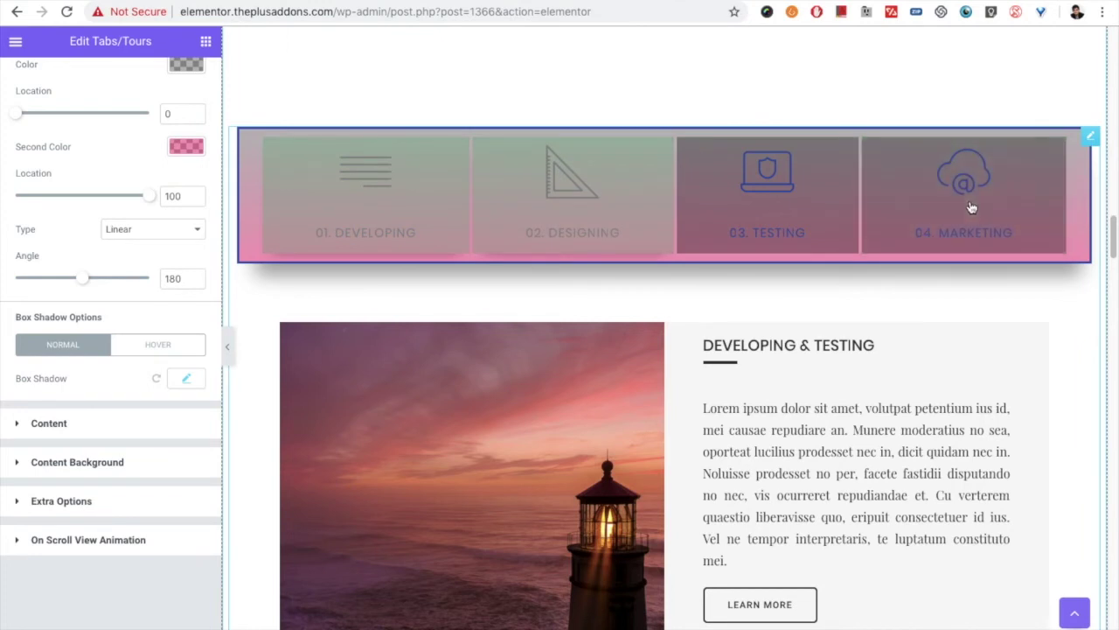
Collapse the Navigation Area Background settings and show the Content typography and description color options
scroll(102, 376, up, 5)
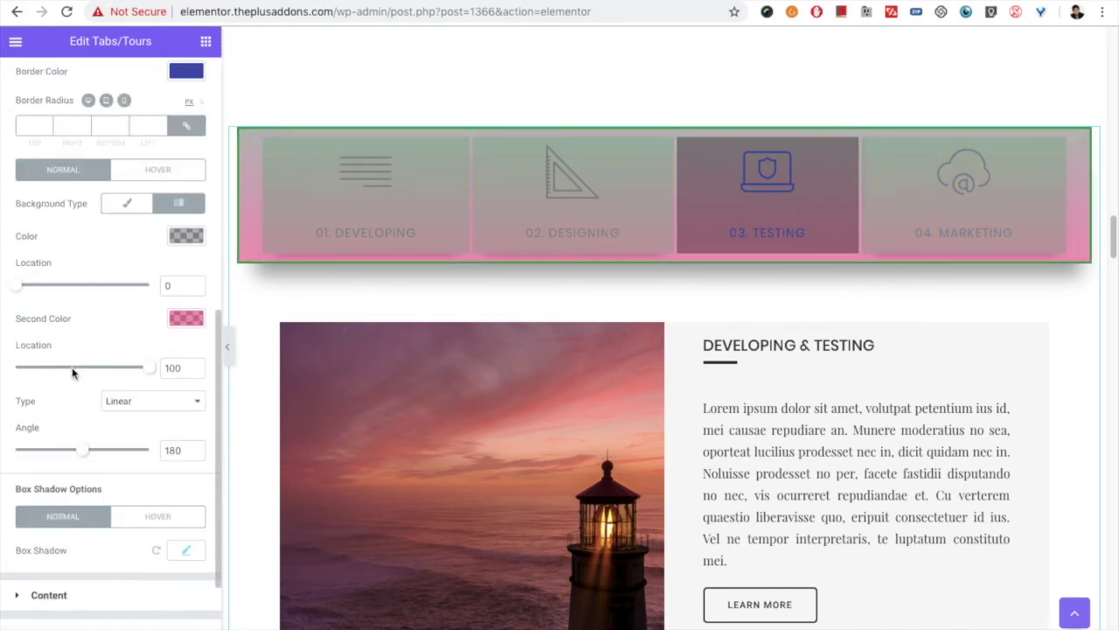
scroll(75, 371, up, 3)
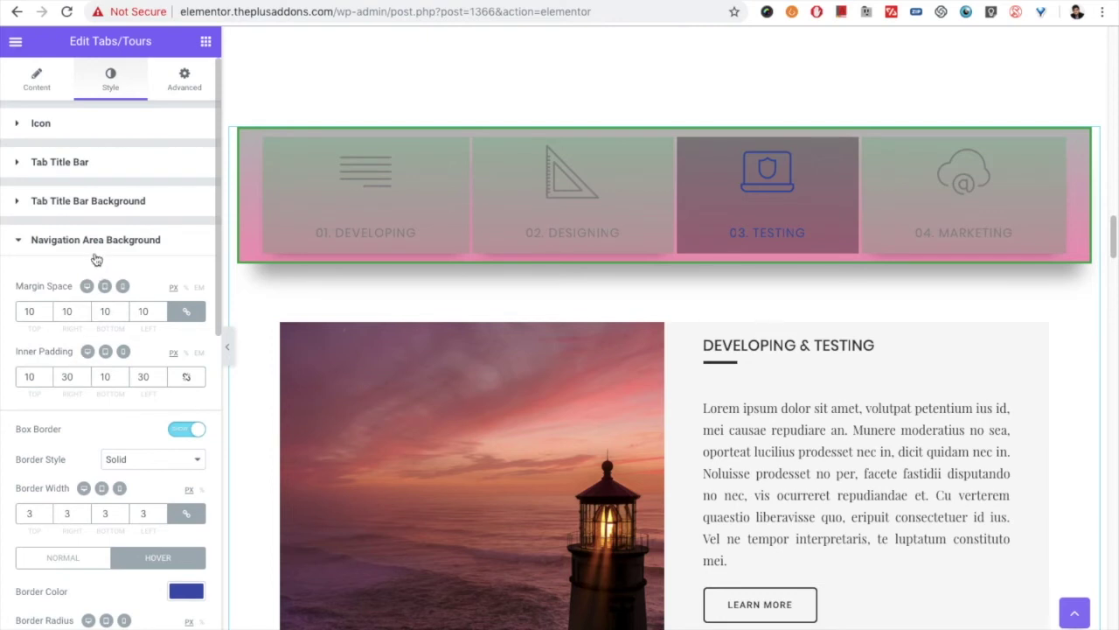
click(94, 241)
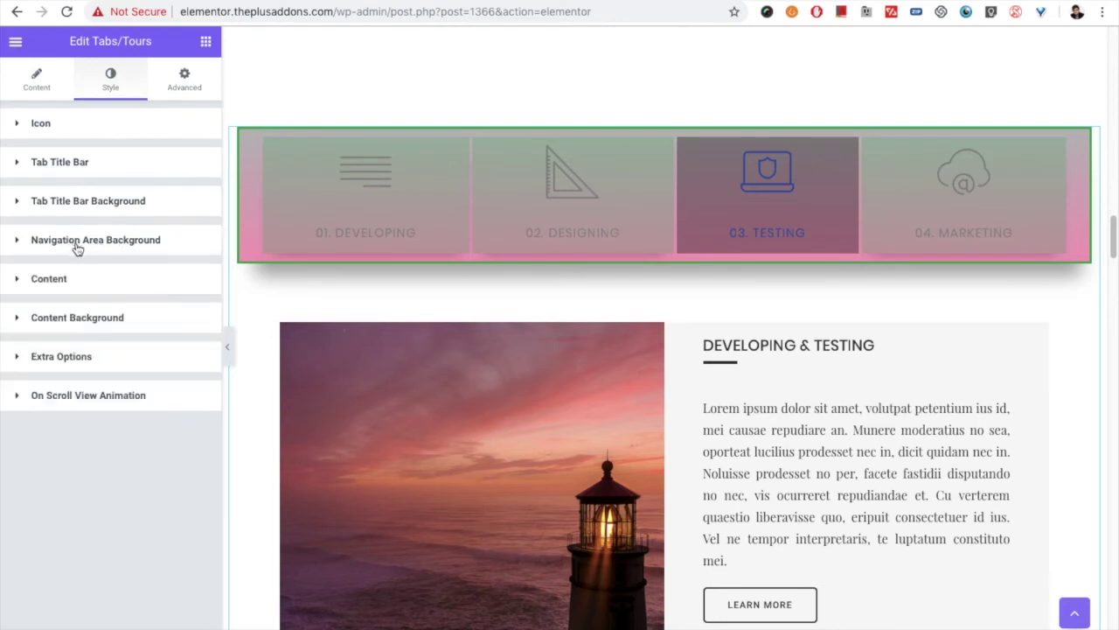
click(83, 280)
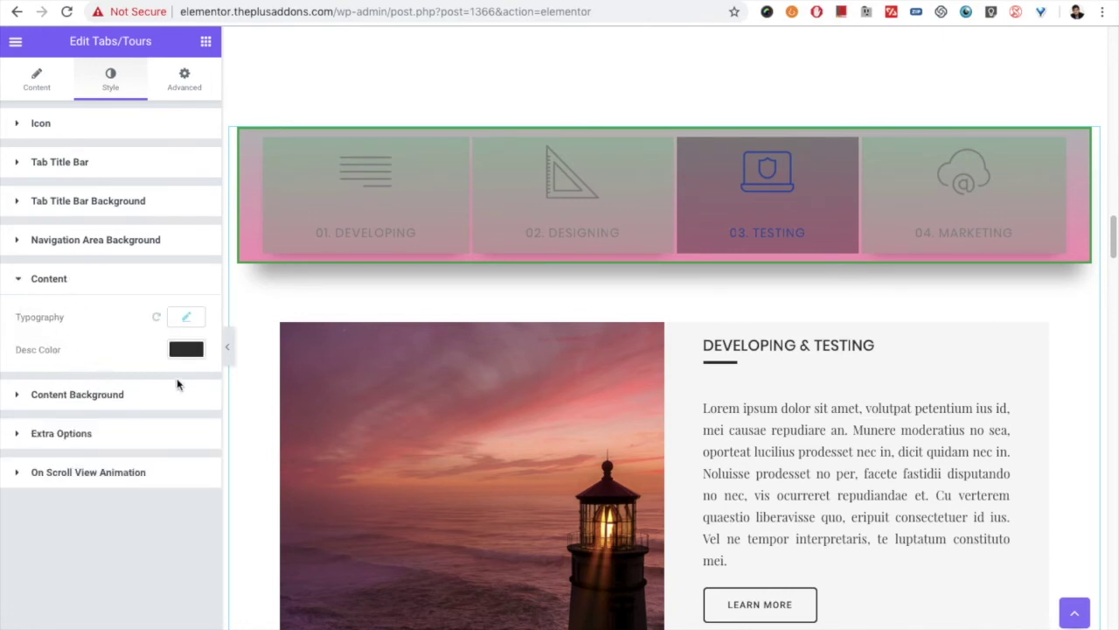
Find the vertical Developing, Designing and Marketing tabs widget with plain text content and open its style settings
scroll(408, 398, down, 1)
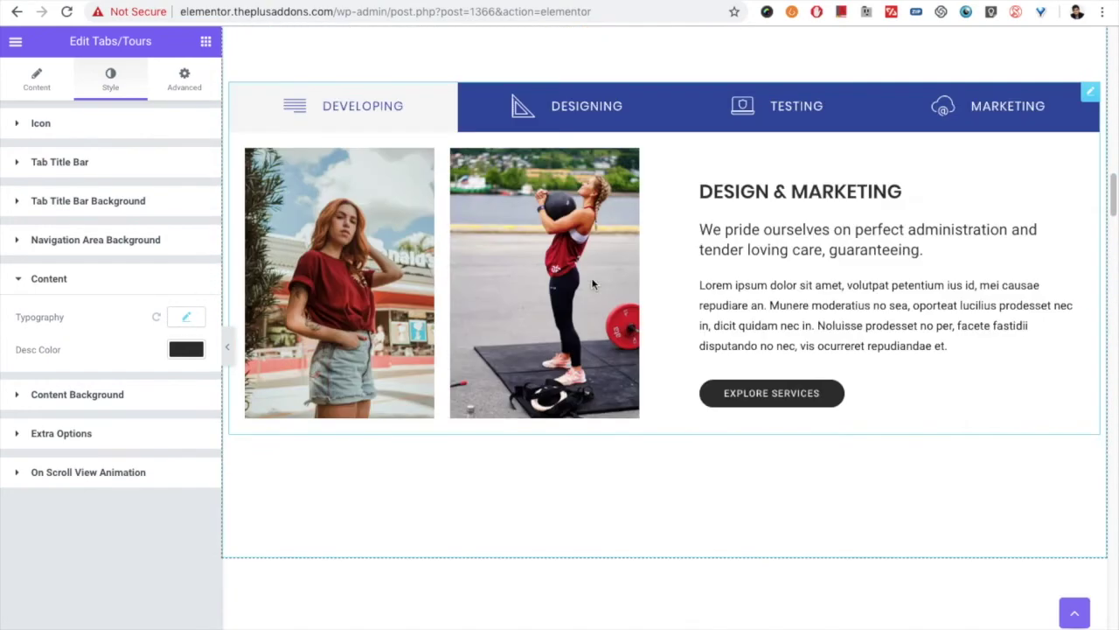
scroll(585, 281, up, 15)
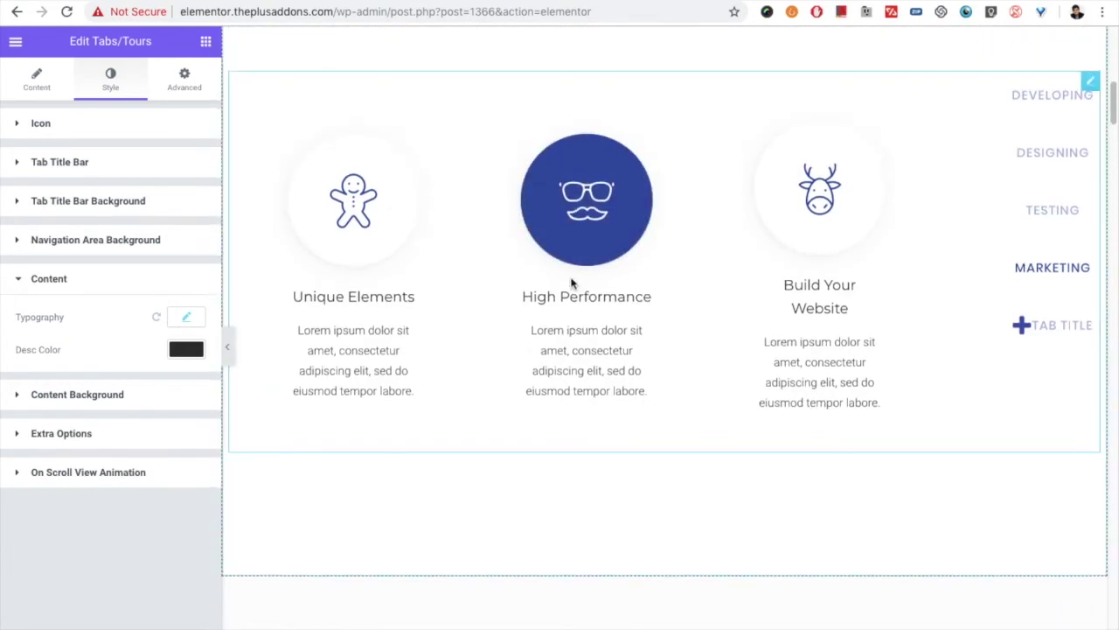
scroll(737, 292, down, 10)
scroll(601, 289, up, 3)
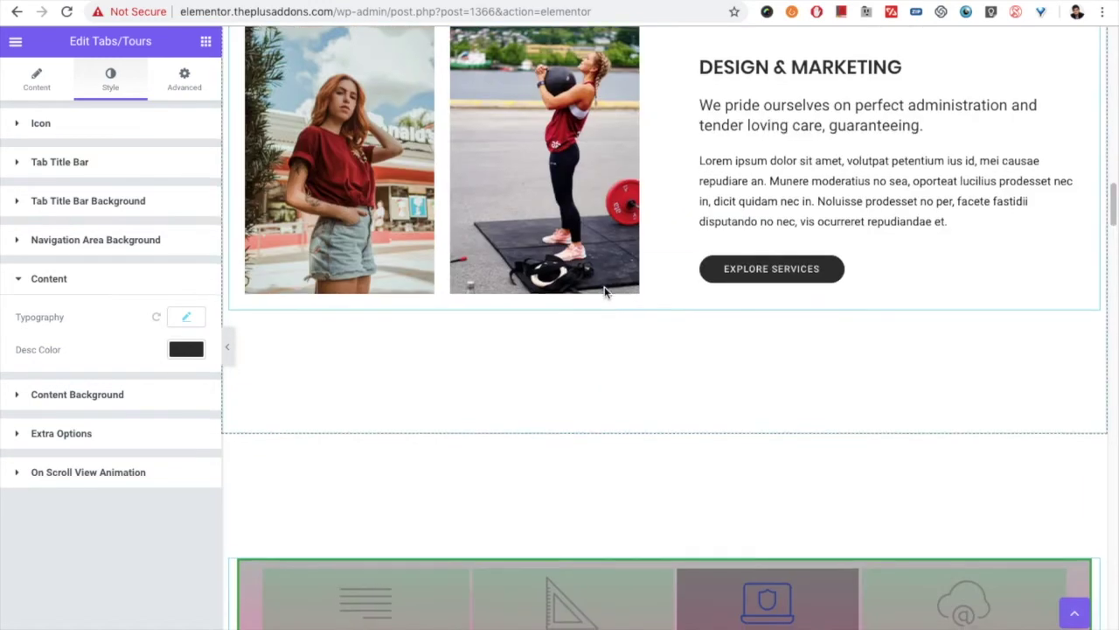
scroll(603, 291, down, 8)
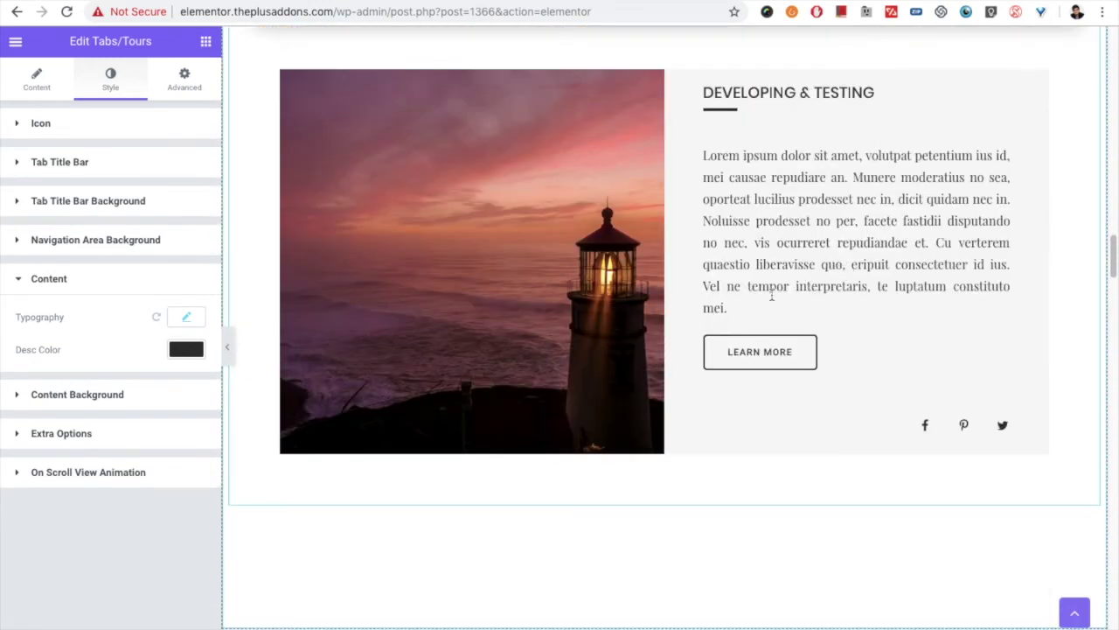
scroll(771, 298, up, 5)
scroll(713, 297, down, 3)
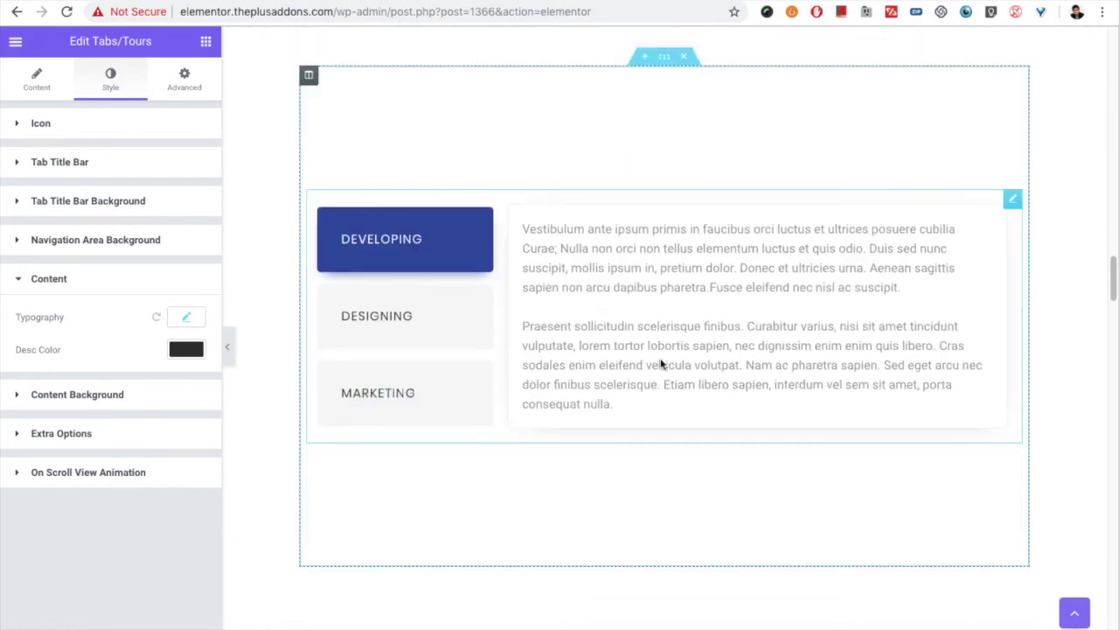
click(574, 382)
click(104, 84)
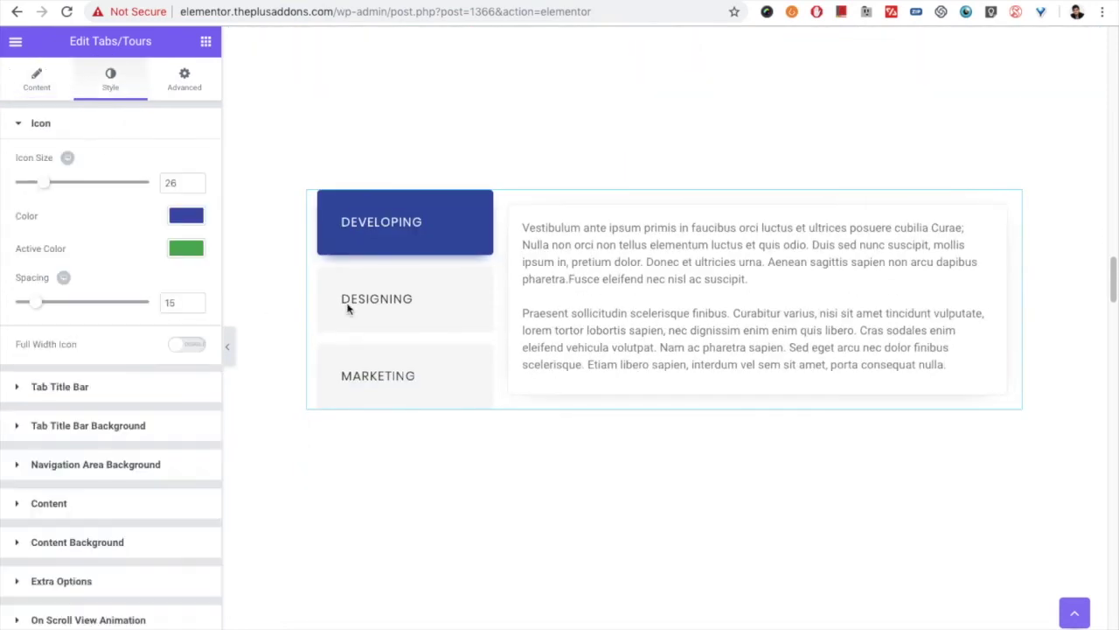
Set the content typography size of the vertical tabs widget to 18 px
scroll(650, 327, down, 1)
scroll(621, 295, up, 5)
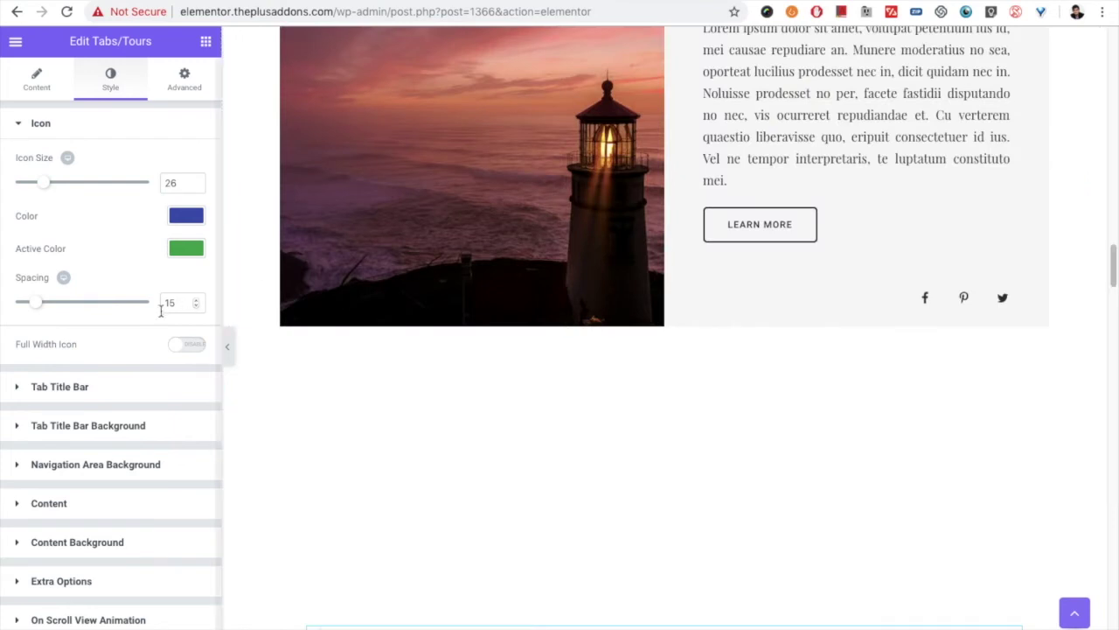
click(71, 508)
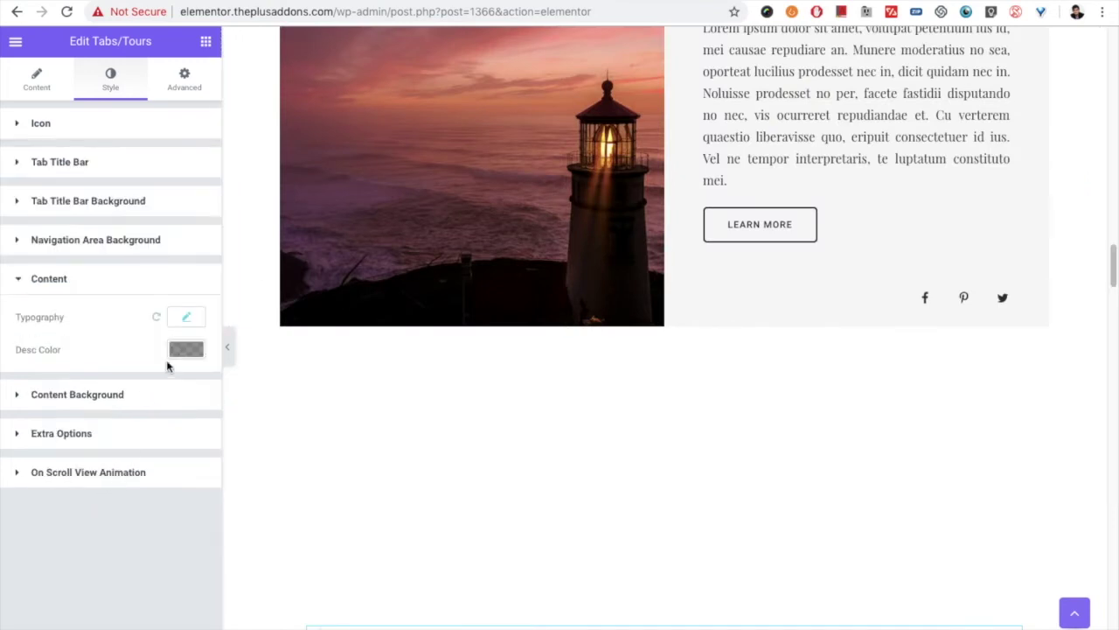
click(182, 320)
scroll(509, 429, down, 4)
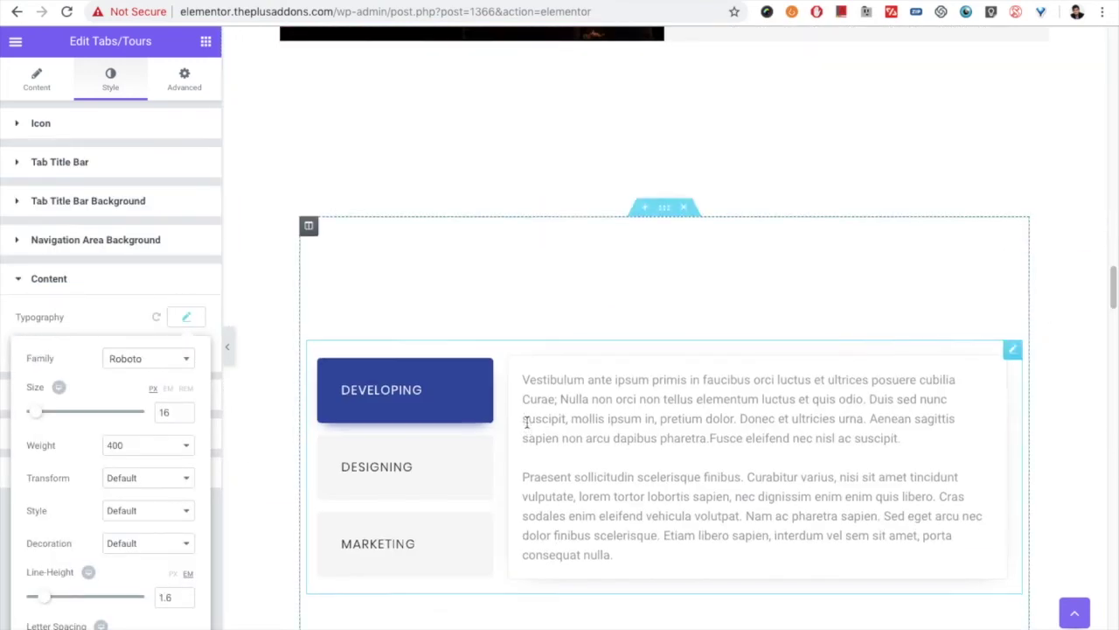
scroll(528, 424, down, 1)
double_click(163, 411)
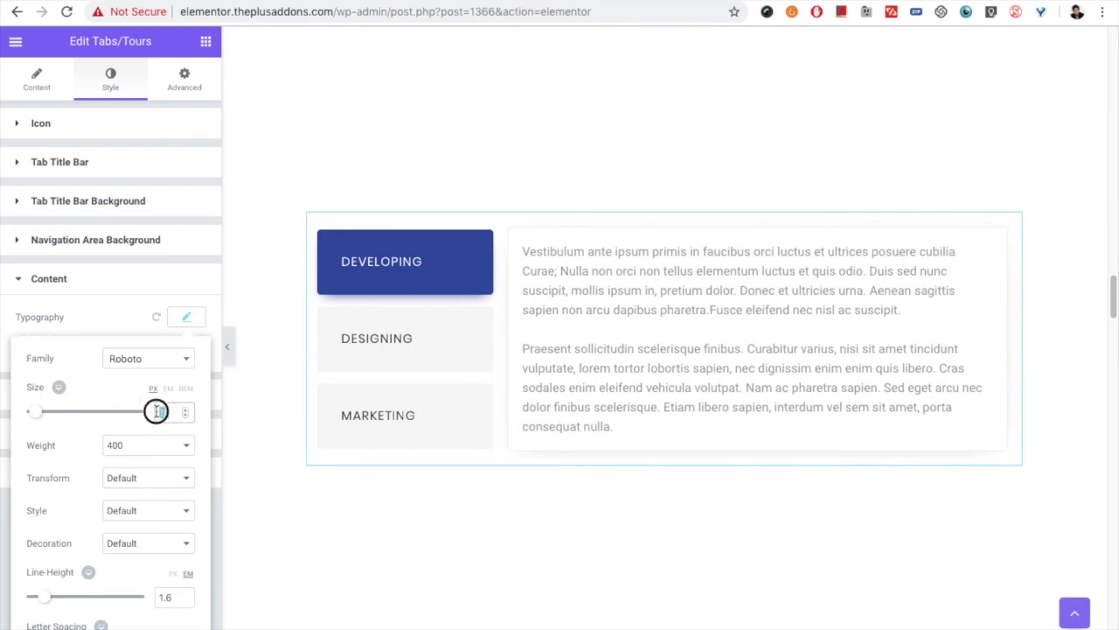
text(18)
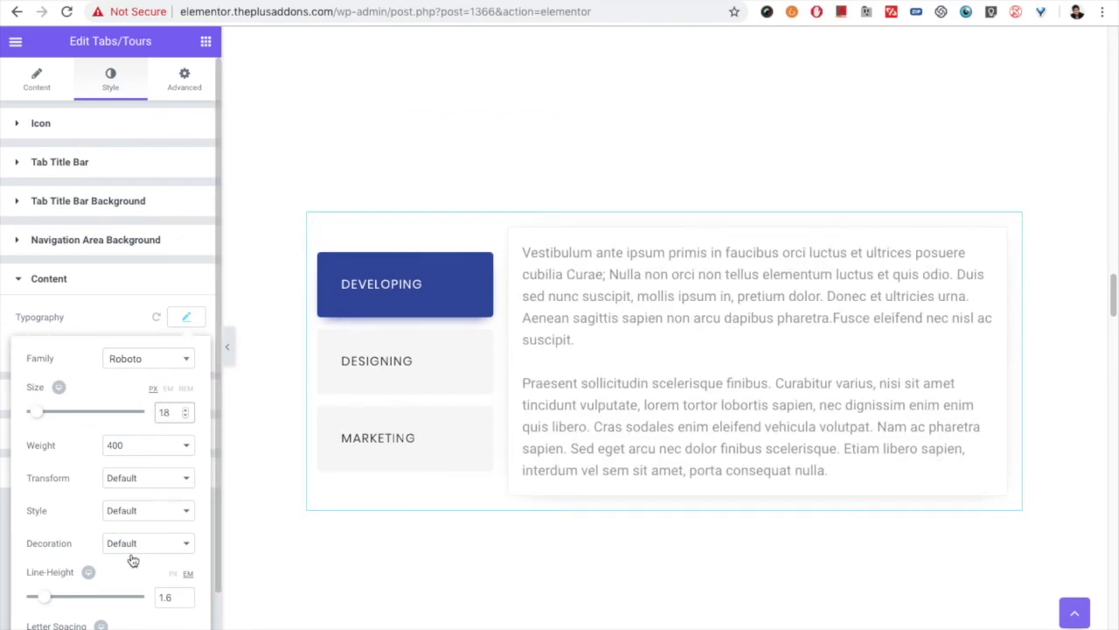
click(186, 317)
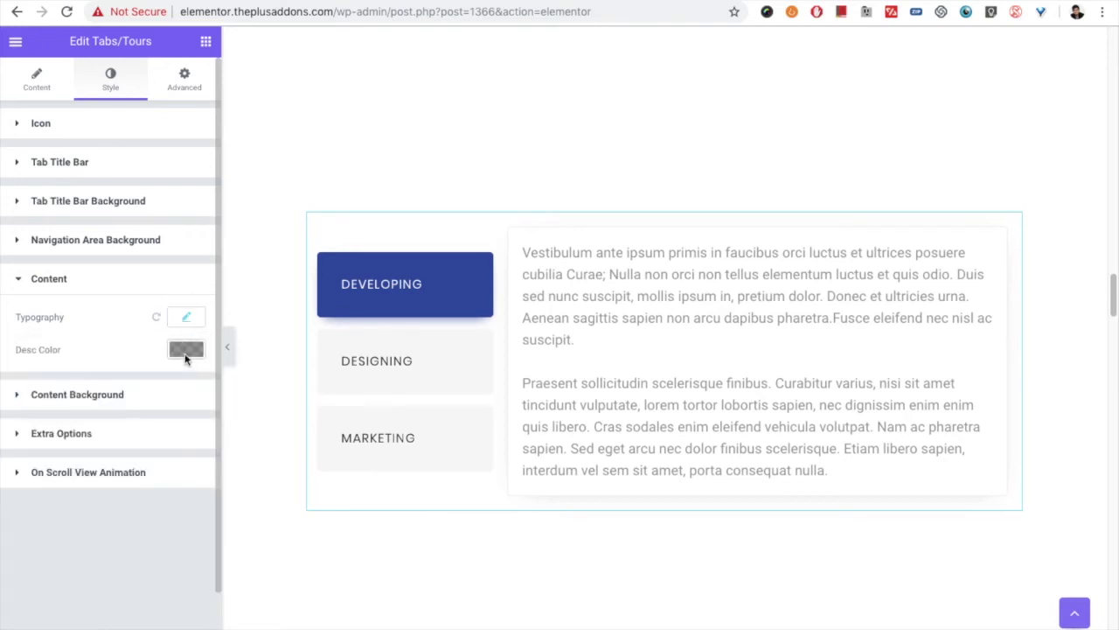
Change the content description color to dark gray rgb 71,71,71 with slightly reduced opacity
click(185, 352)
mouse_move(104, 440)
mouse_down()
mouse_move(35, 408)
mouse_move(5, 479)
mouse_up()
click(194, 403)
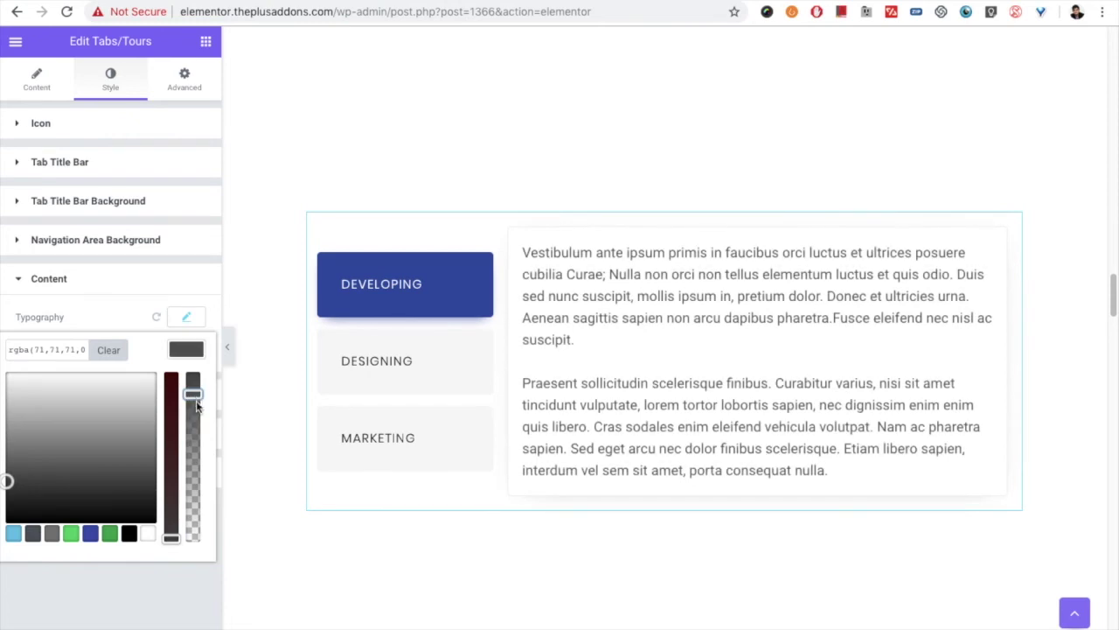
click(184, 346)
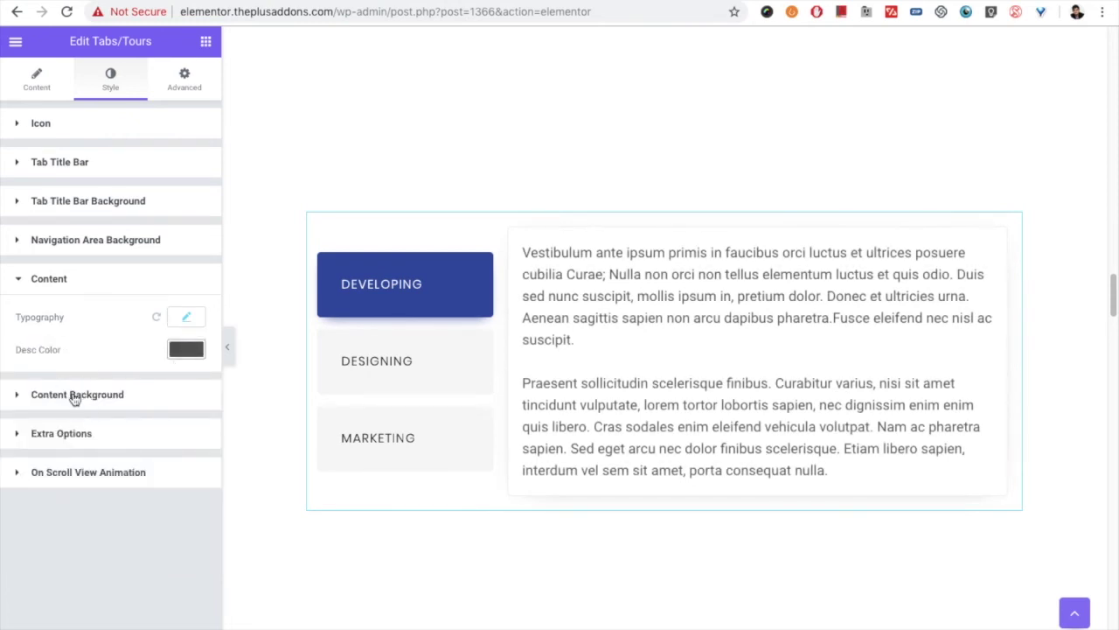
Try a top Content Inner Padding of 7% in the Content Background settings and restore it to 2%
click(76, 395)
scroll(54, 368, down, 4)
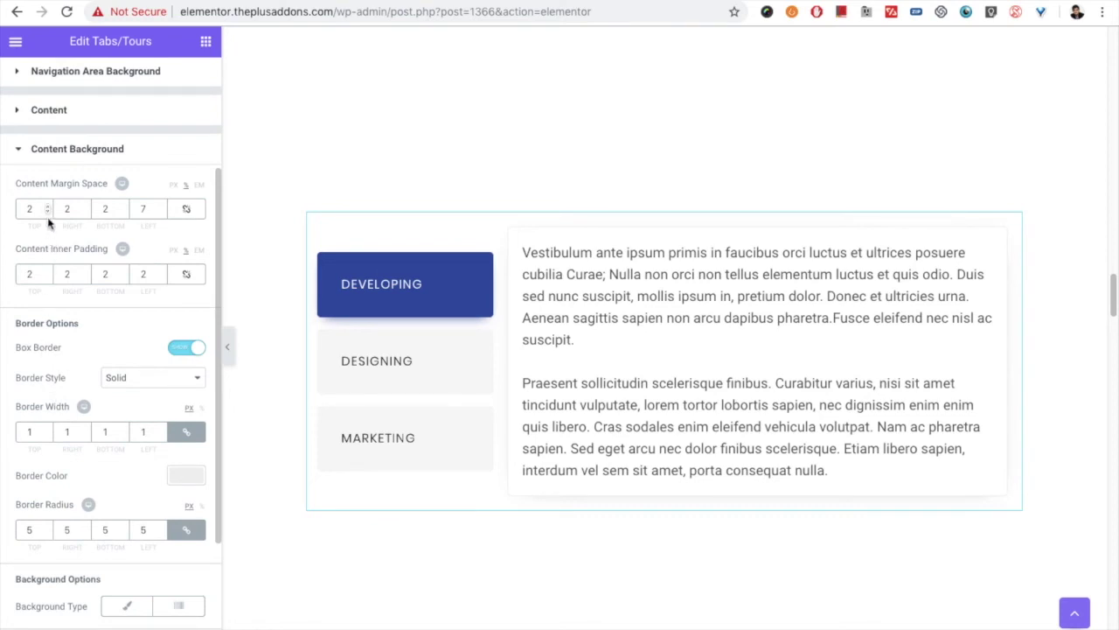
double_click(32, 208)
double_click(28, 274)
key(Up)
key(Up)
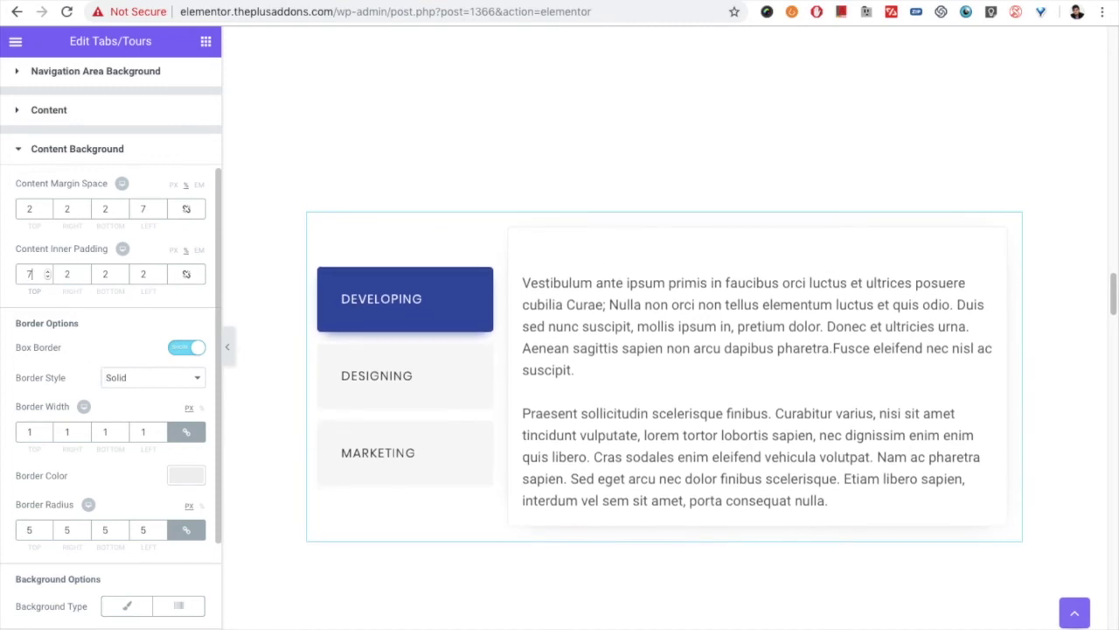
key(Down)
key(Down)
key(Down)
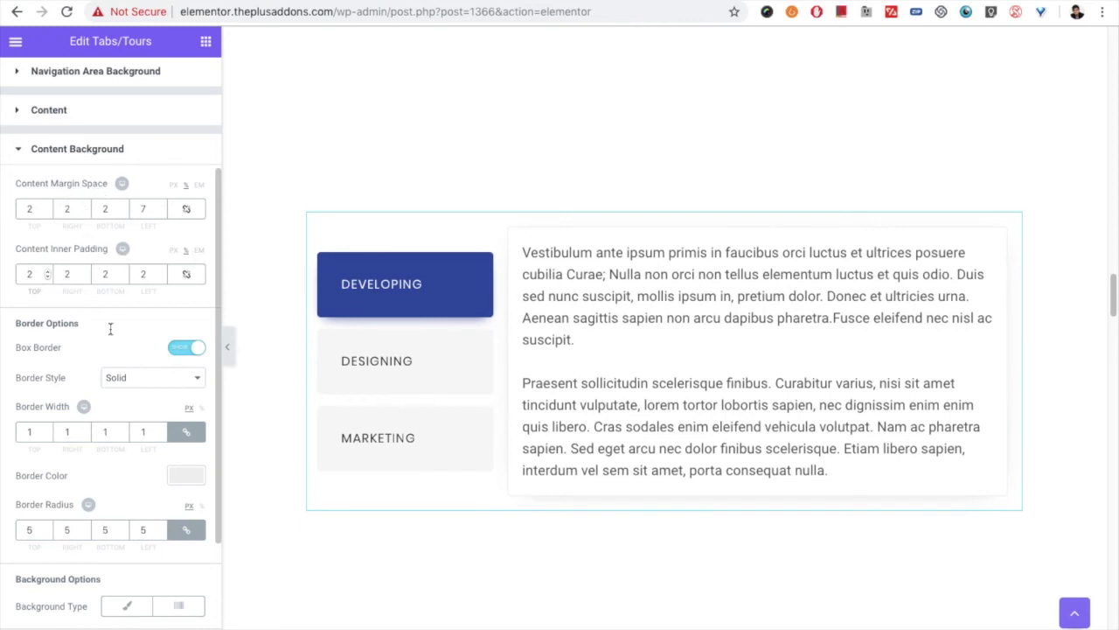
Review the Content Background border style choices, keeping Solid, and inspect the box shadow settings
scroll(74, 333, down, 1)
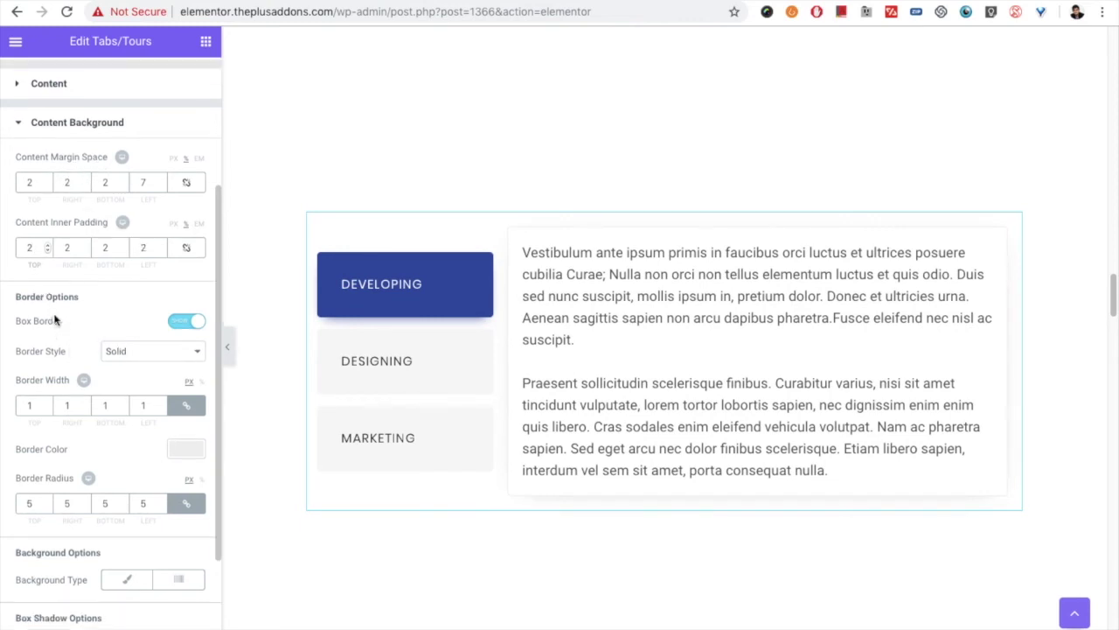
scroll(57, 323, down, 1)
scroll(102, 310, down, 1)
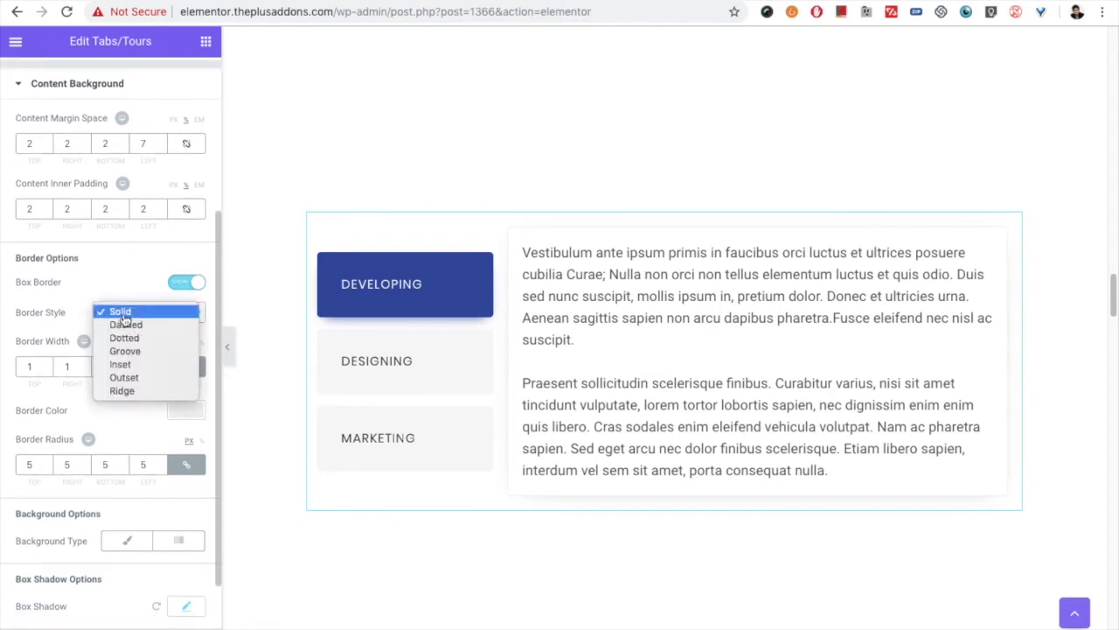
click(121, 313)
scroll(48, 385, down, 2)
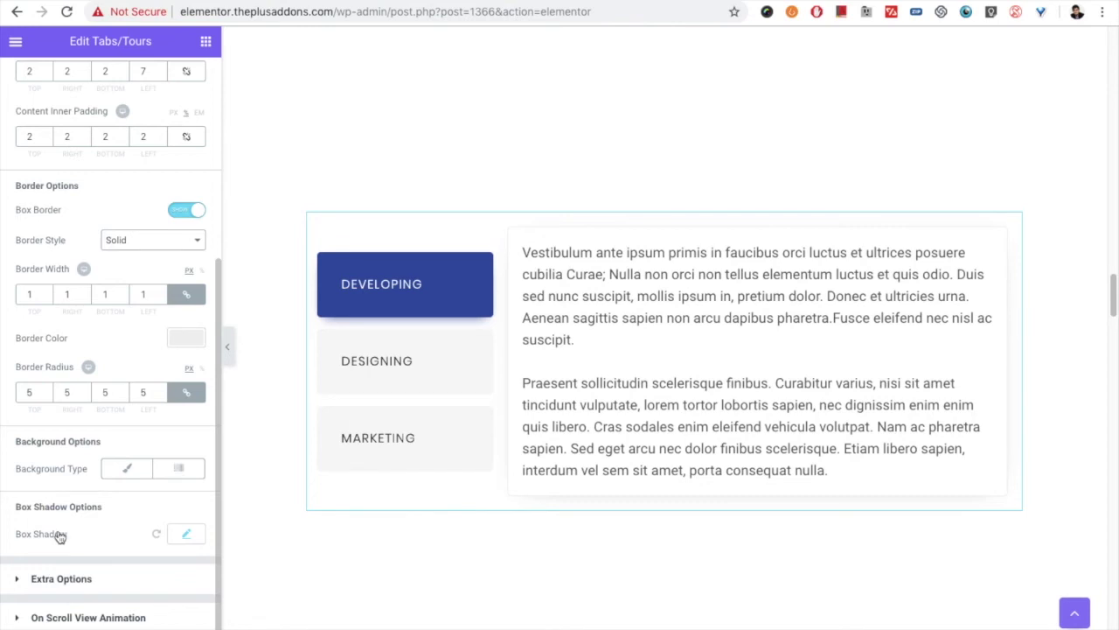
click(186, 534)
scroll(94, 542, down, 3)
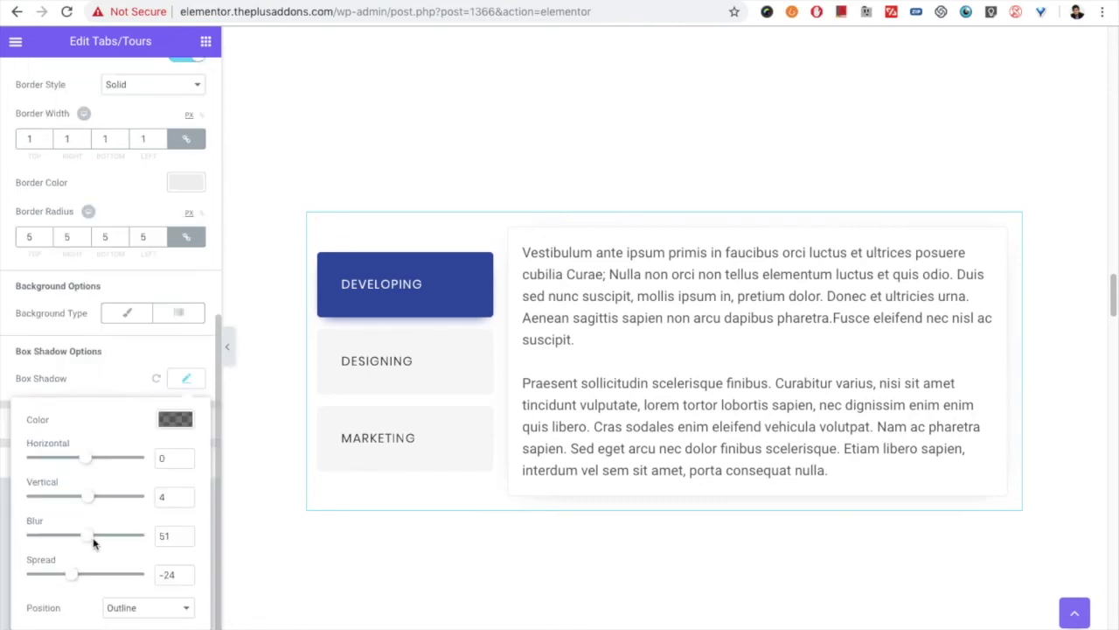
click(189, 378)
Open the Extra Options of the vertical tabs widget and review the Tab Navigation Responsive choices, keeping Force Accordion
click(96, 423)
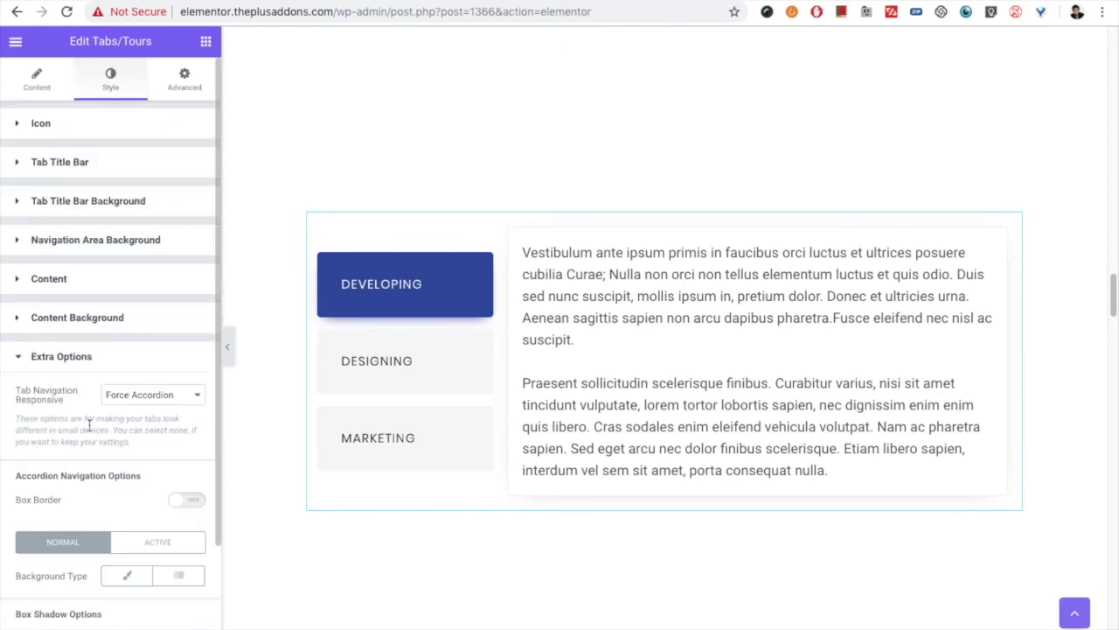
scroll(59, 402, down, 2)
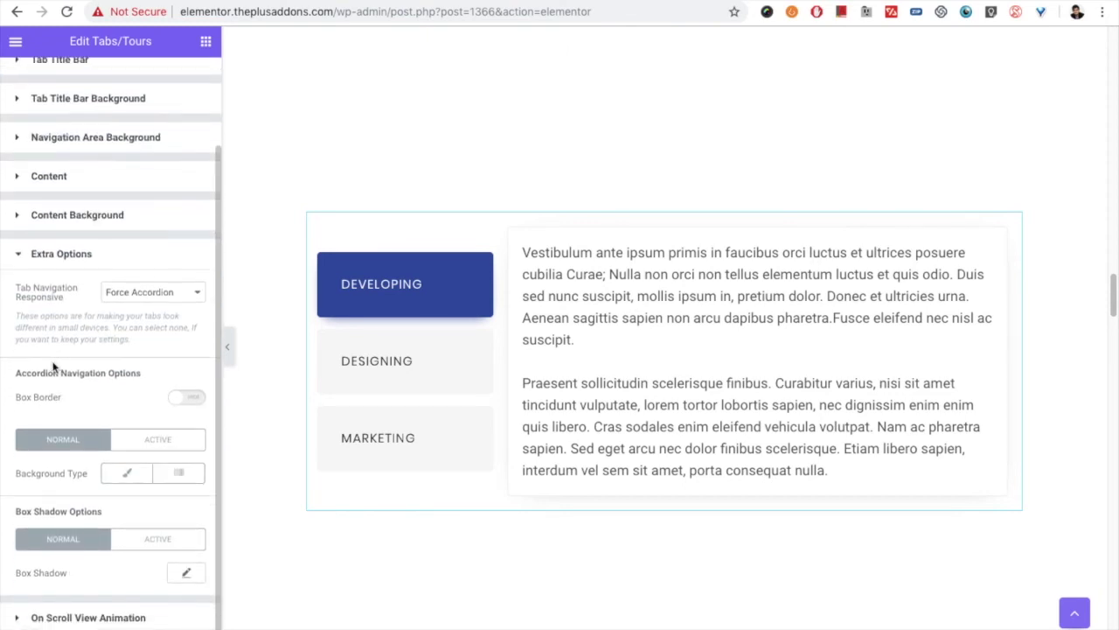
triple_click(18, 292)
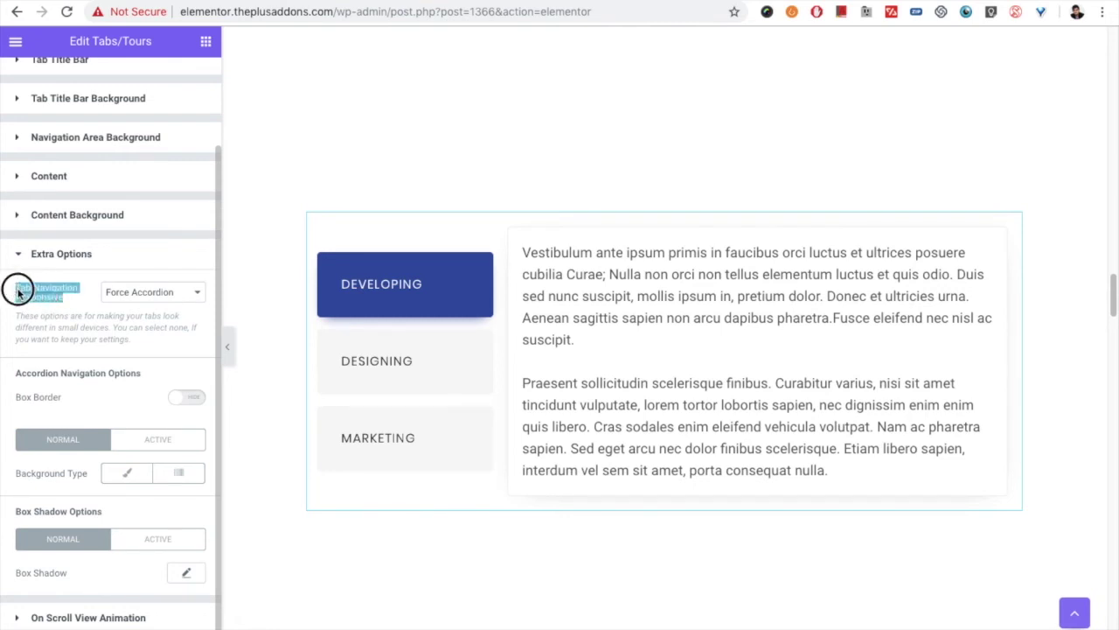
click(141, 296)
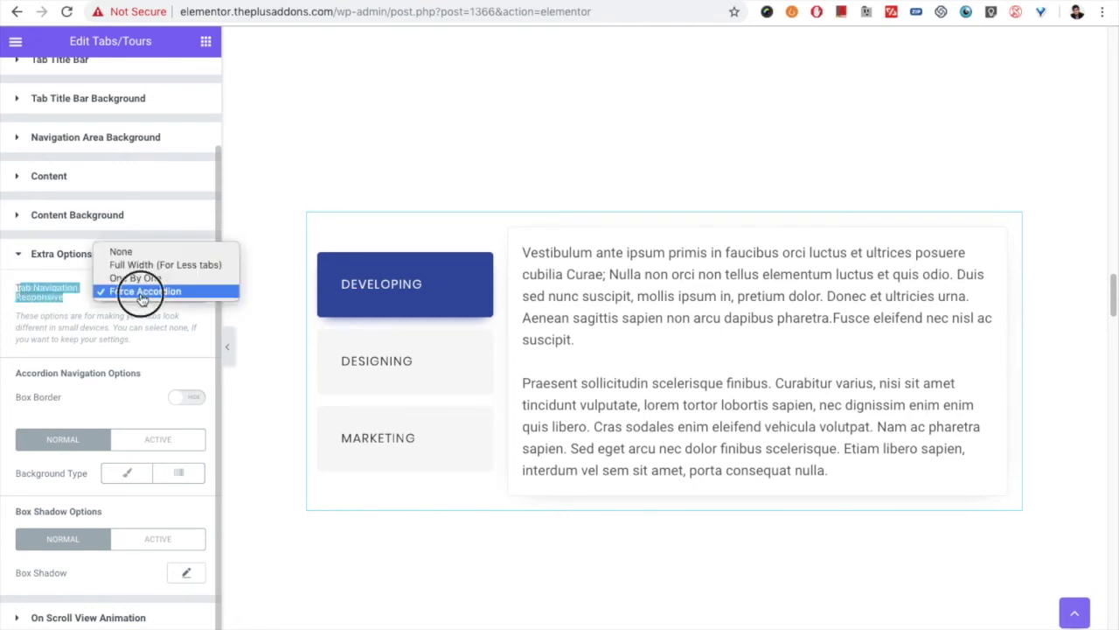
click(141, 296)
Switch the responsive preview to Mobile and examine how the vertical tabs widget displays as an accordion
mouse_move(98, 619)
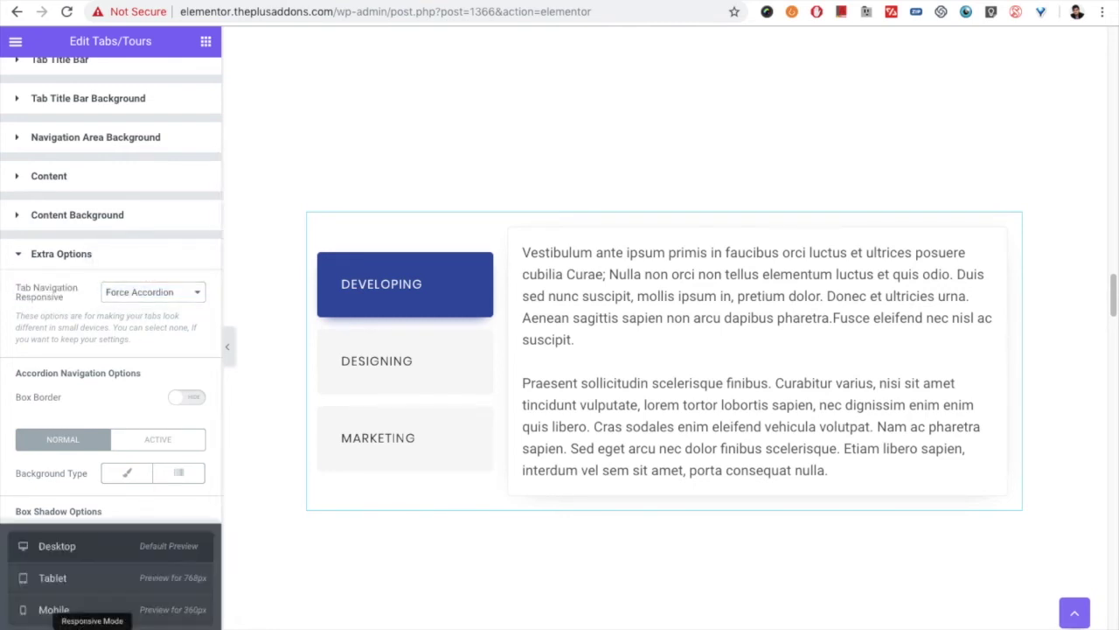
click(85, 609)
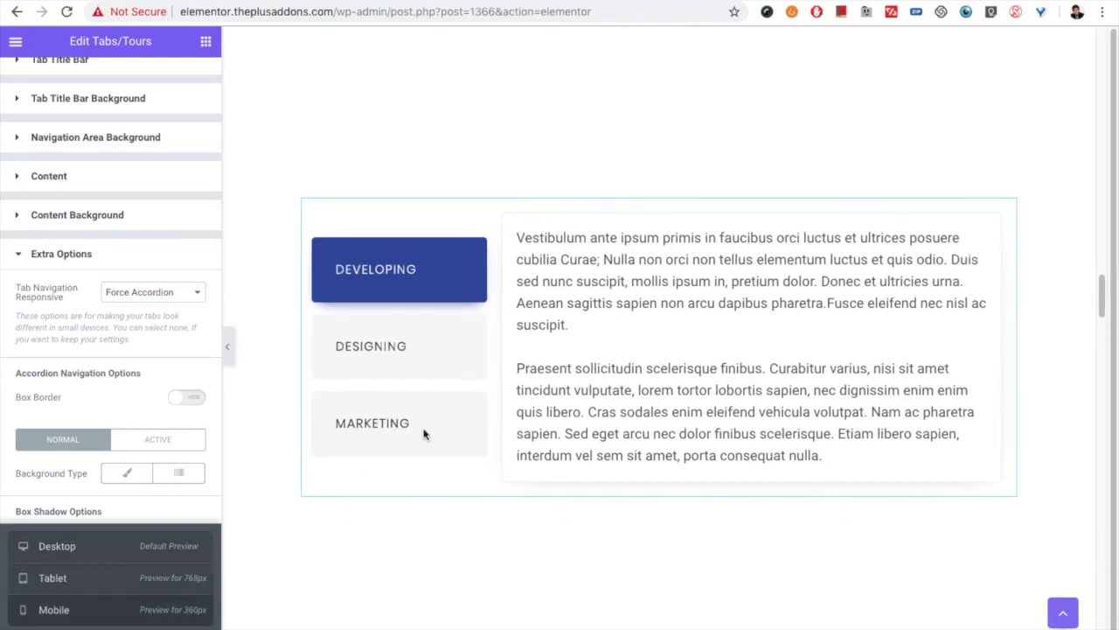
scroll(644, 385, down, 5)
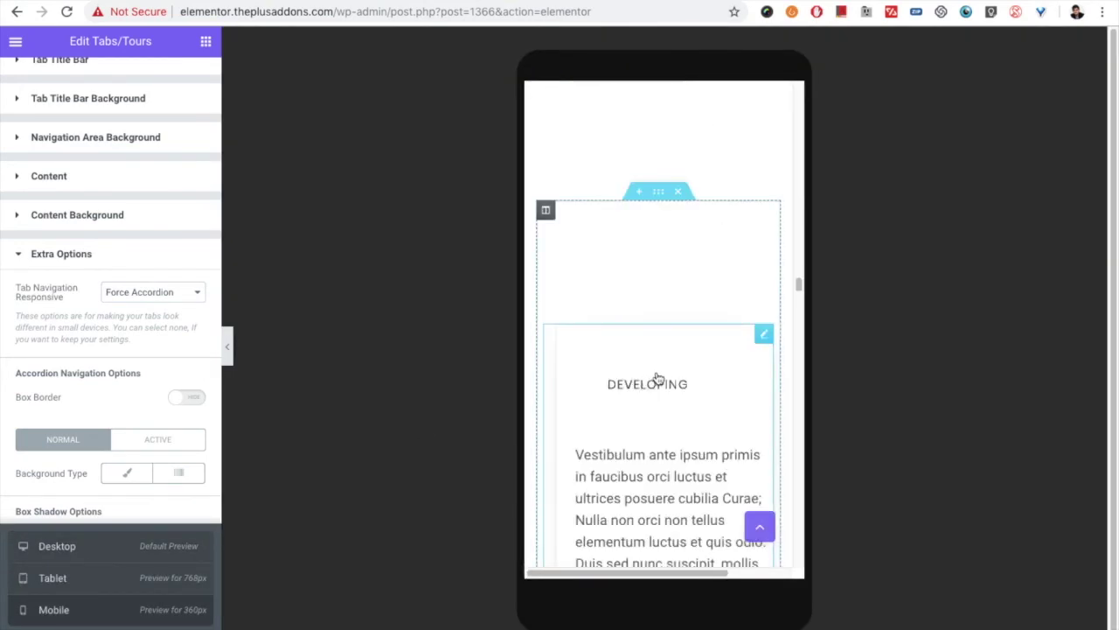
scroll(659, 377, down, 10)
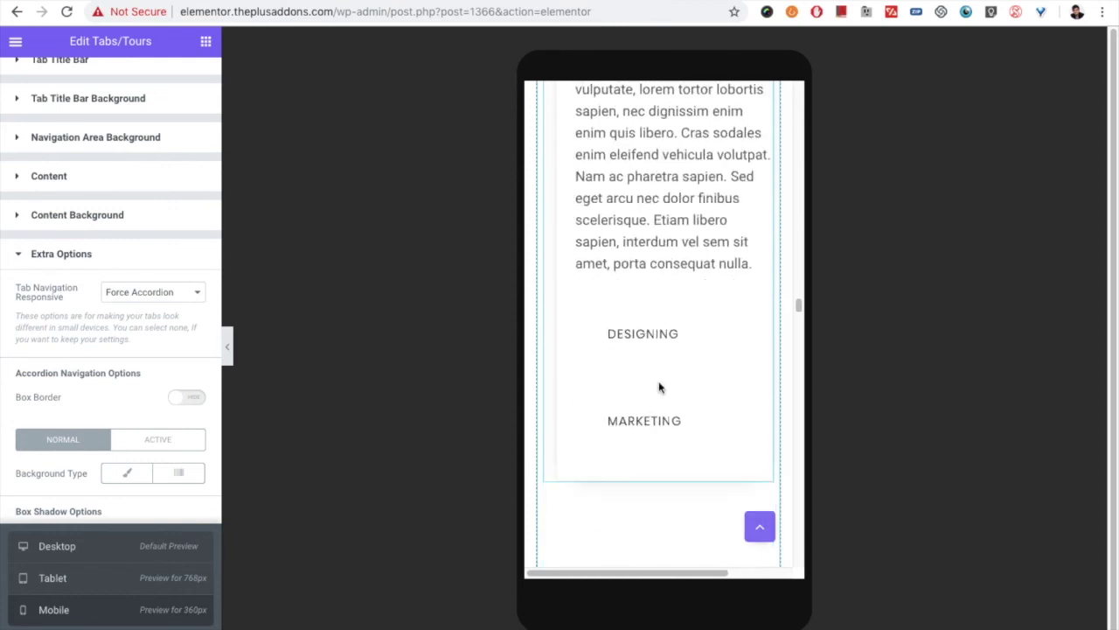
scroll(649, 374, up, 12)
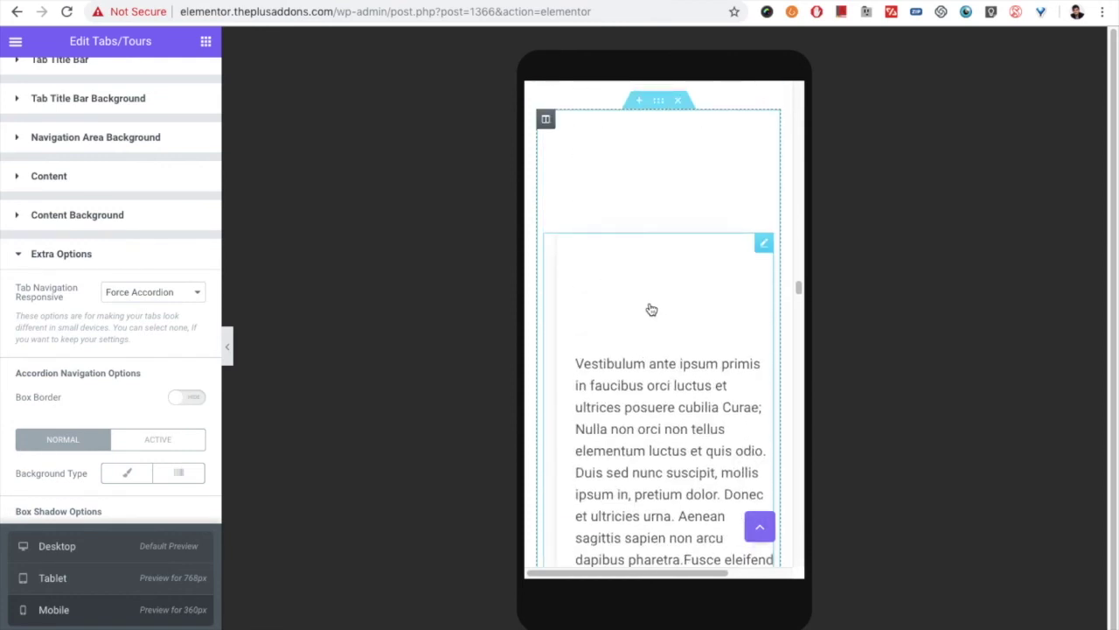
scroll(650, 305, up, 2)
scroll(647, 298, down, 4)
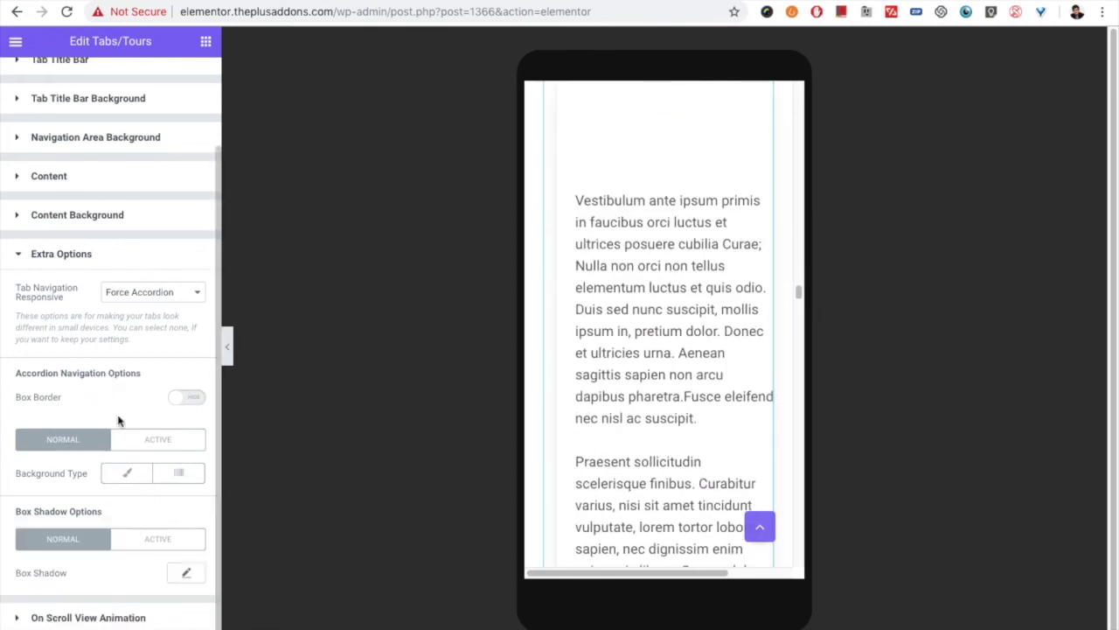
Set Tab Navigation Responsive to Full Width (For Less tabs) for the vertical tabs and check the layout in the mobile preview
click(140, 292)
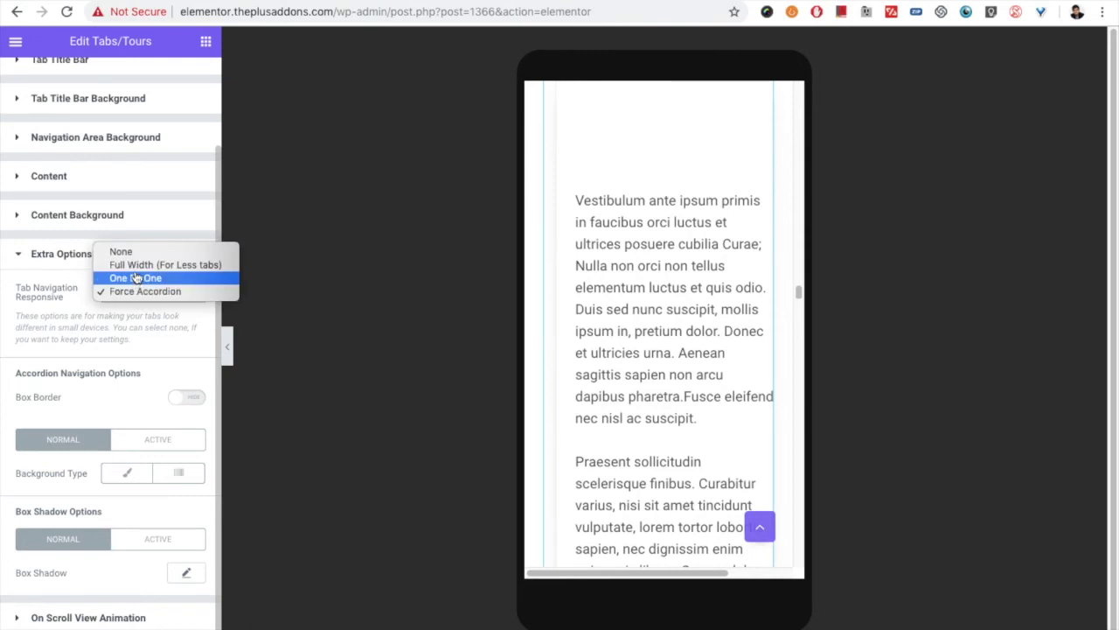
click(139, 266)
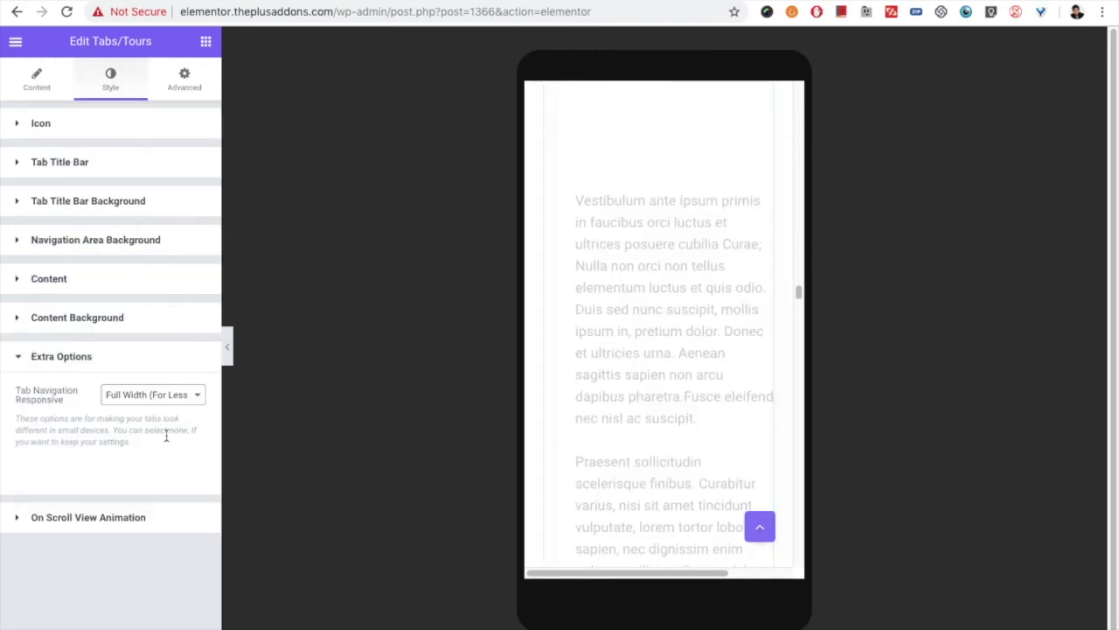
scroll(673, 350, up, 4)
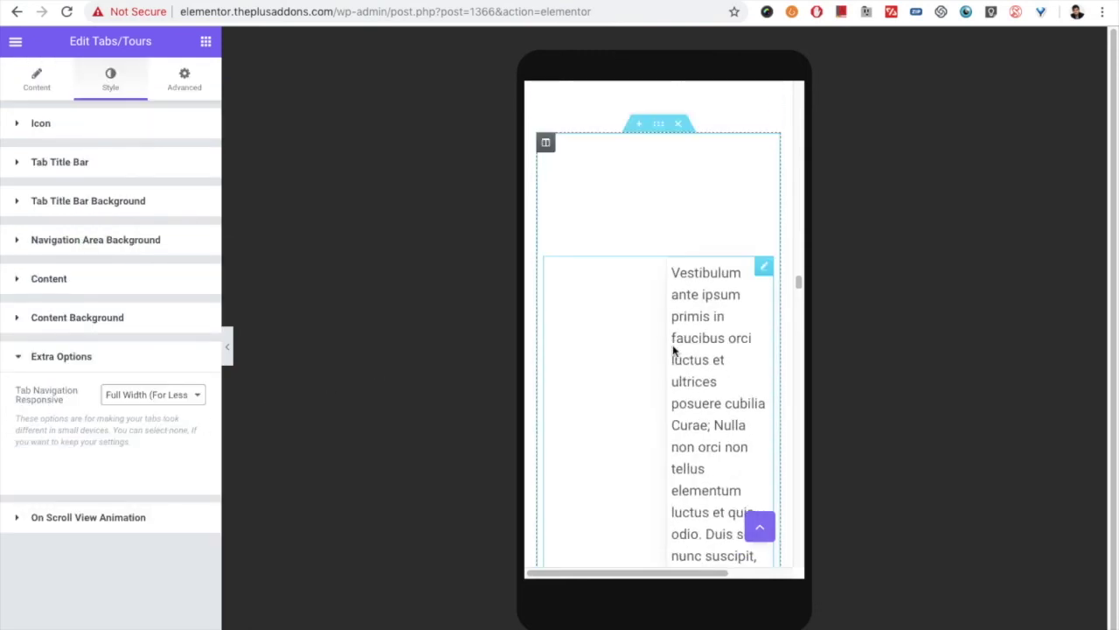
scroll(673, 351, up, 2)
scroll(674, 350, down, 6)
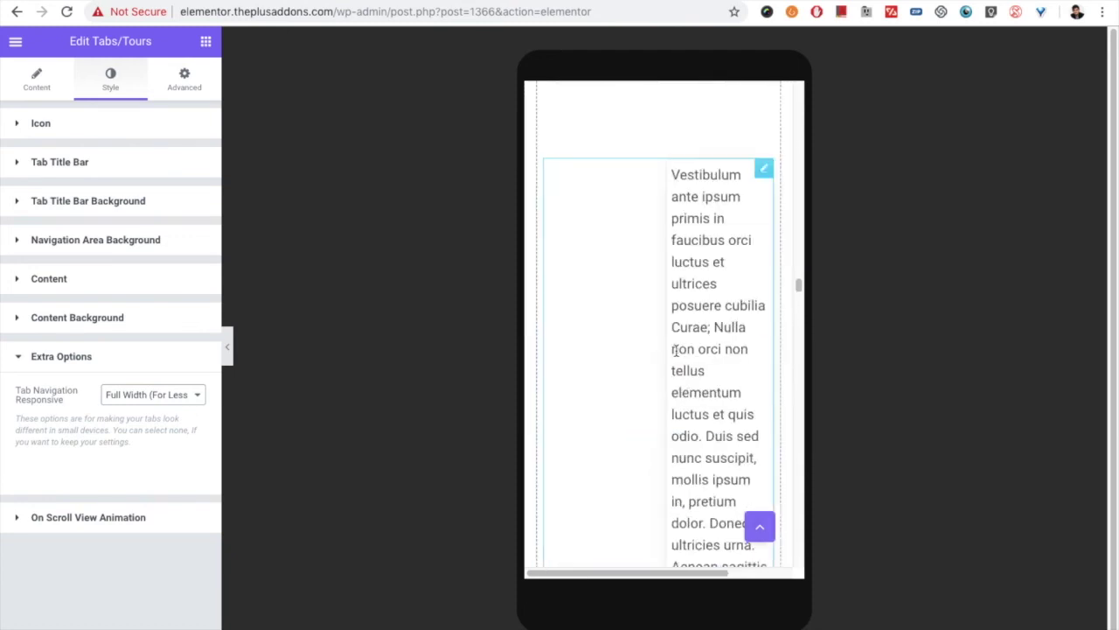
scroll(675, 350, down, 2)
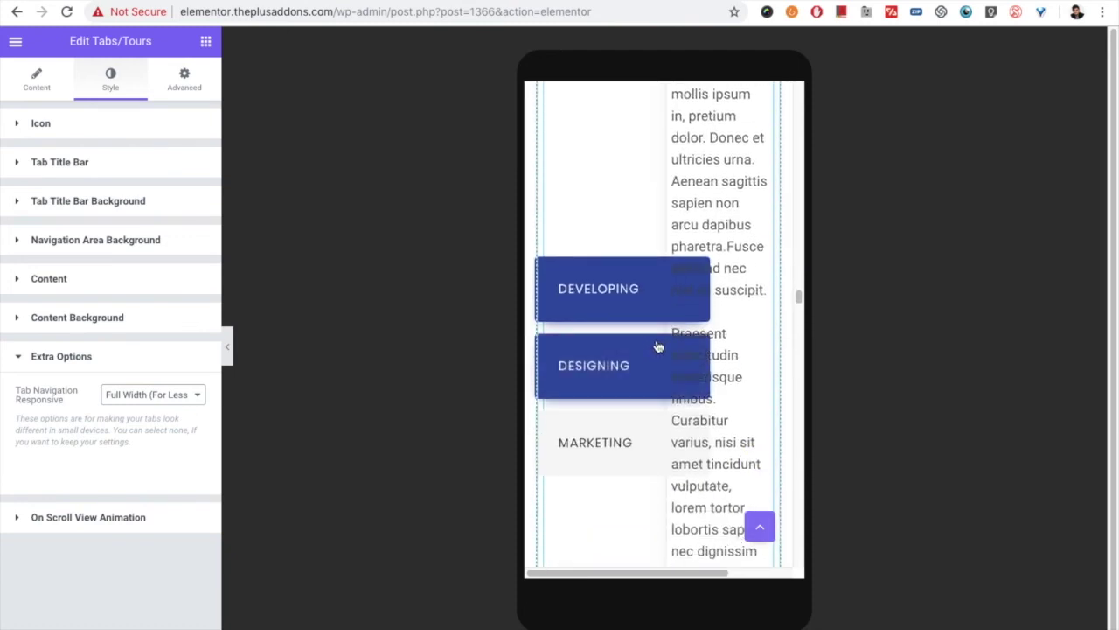
scroll(657, 345, up, 5)
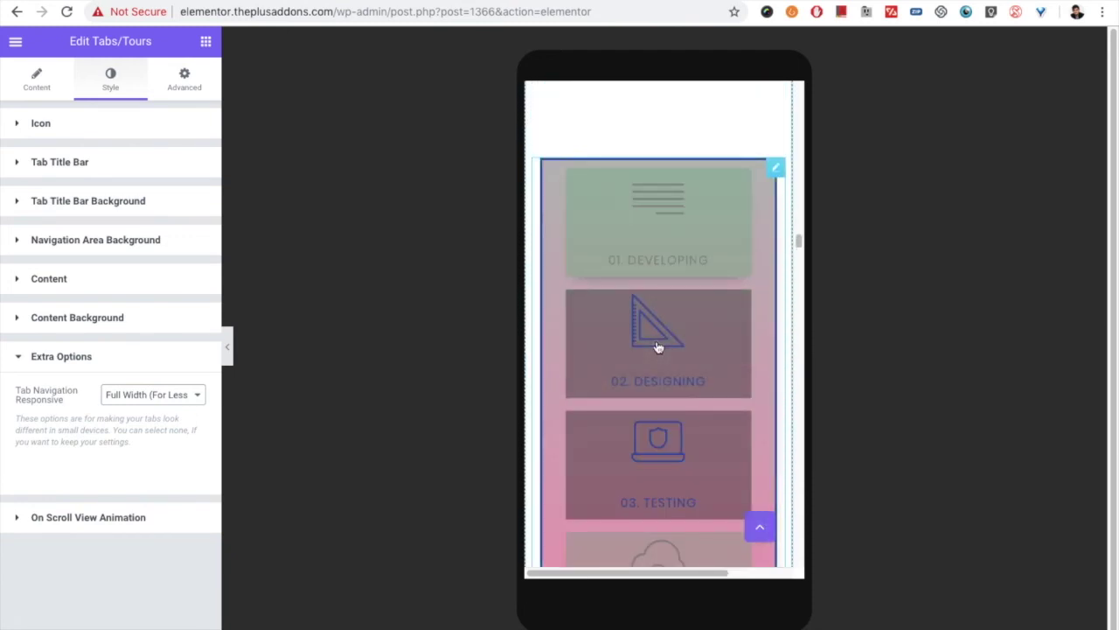
scroll(694, 337, down, 2)
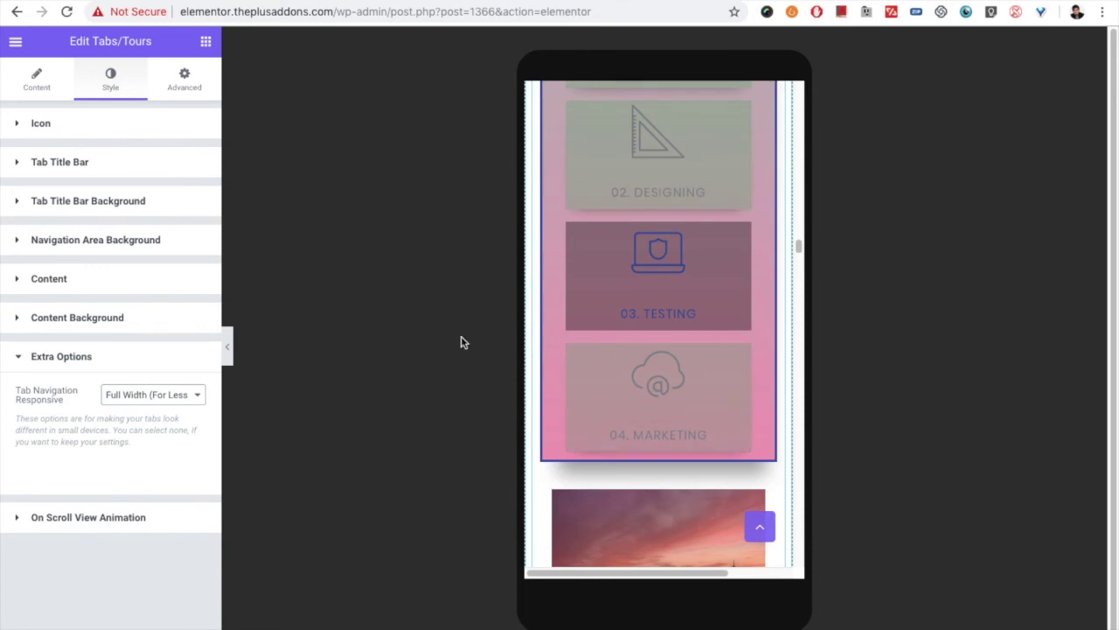
Open the Extra Options of the four-item numbered icon tabs widget and set Tab Navigation Responsive to Full Width (For Less tabs)
click(563, 258)
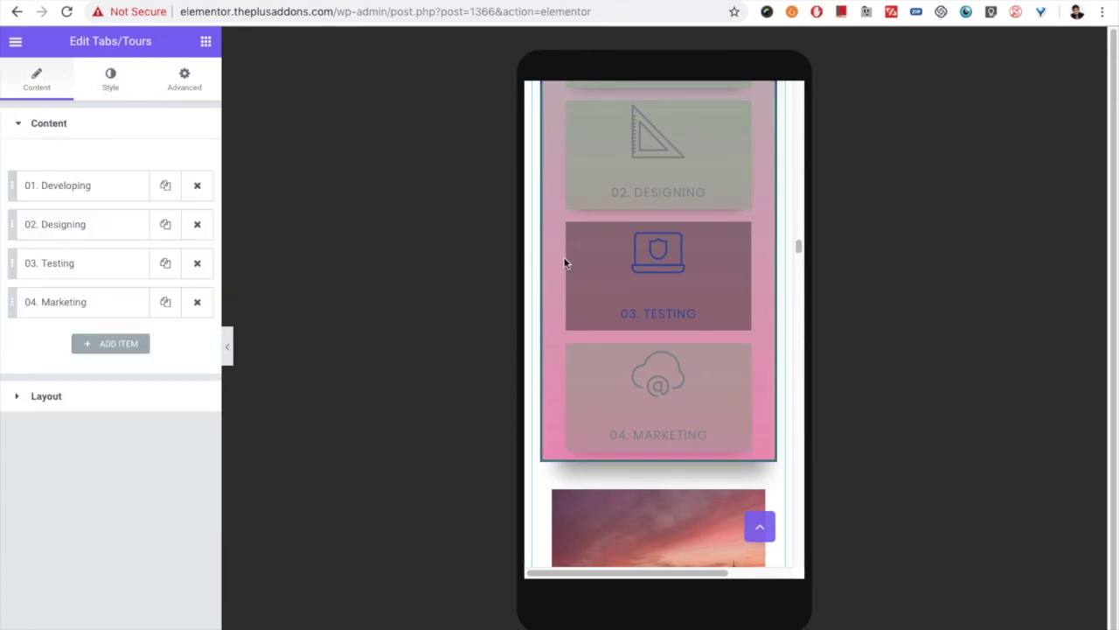
click(111, 86)
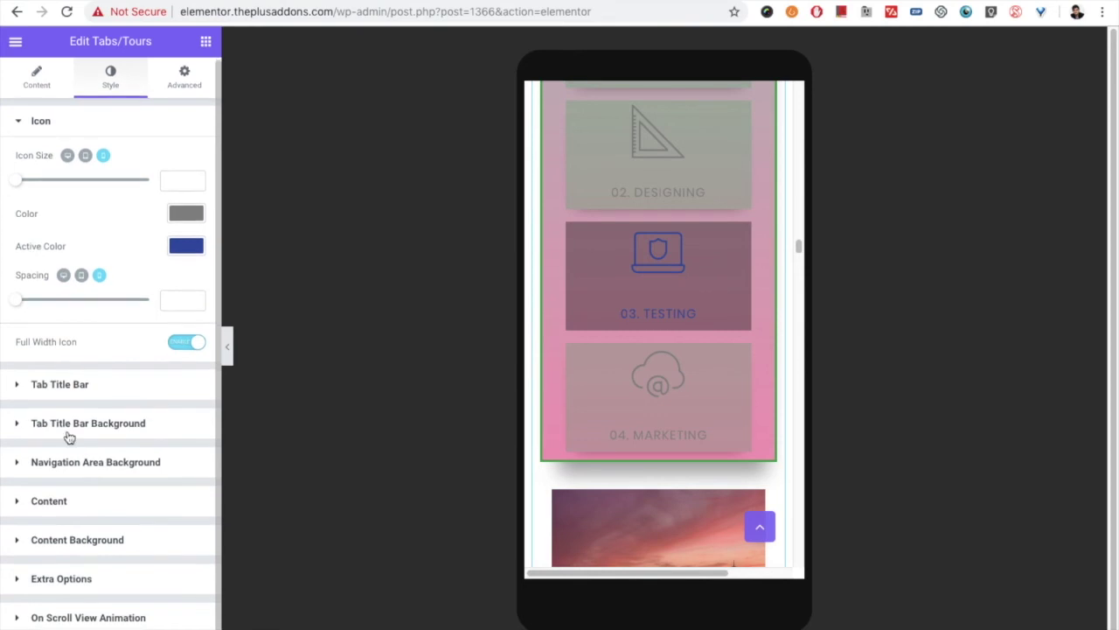
click(59, 580)
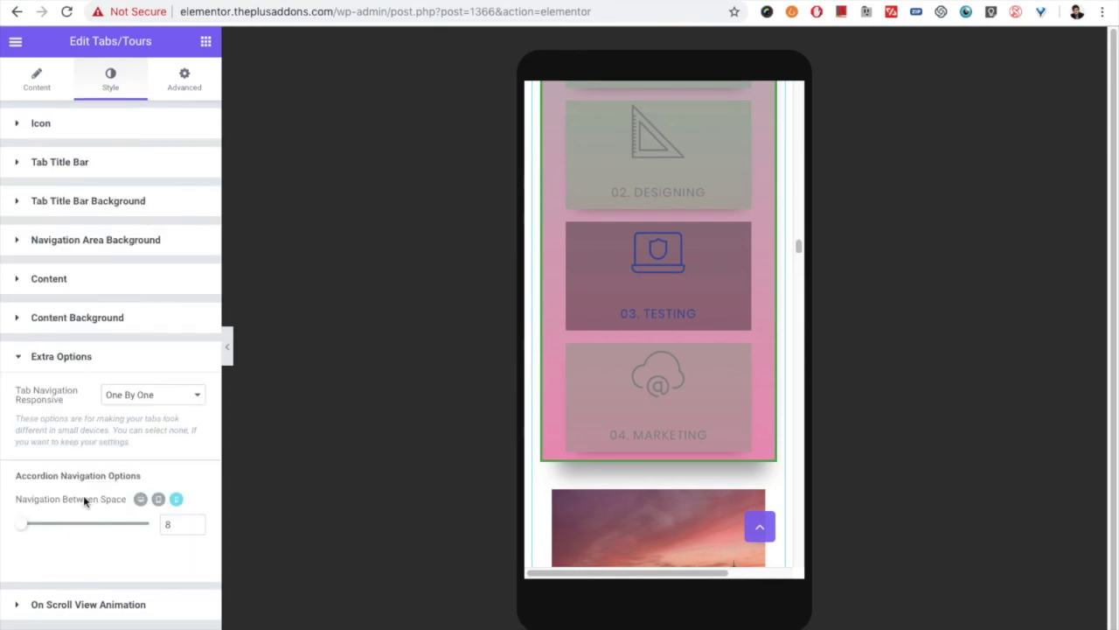
click(123, 400)
click(132, 381)
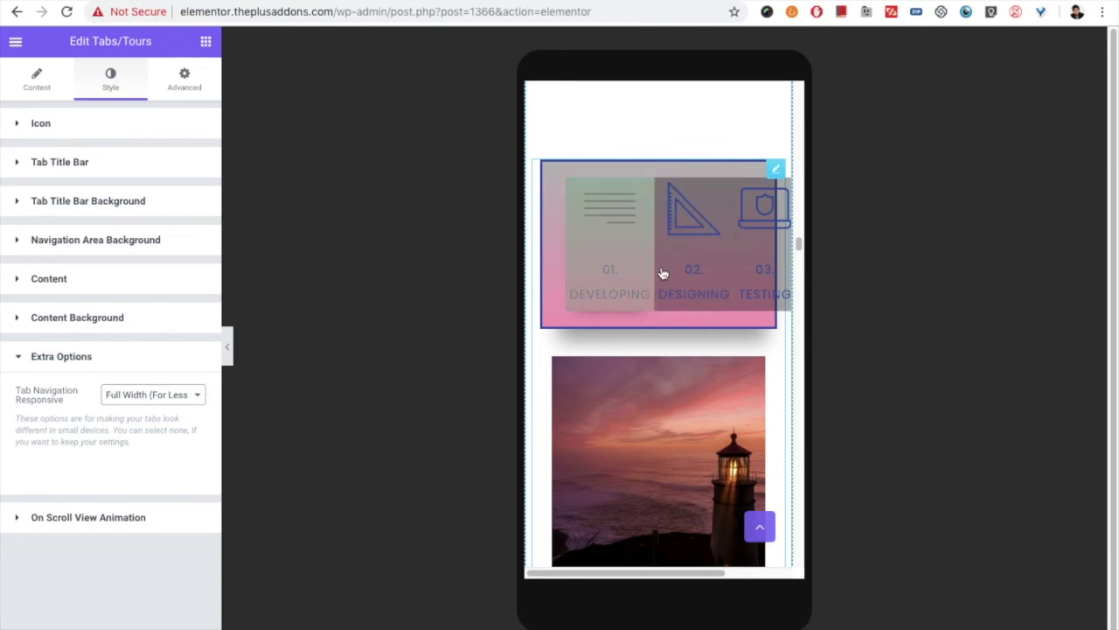
Try One By One as the numbered icon tabs' responsive navigation and check the stacked tabs in the mobile preview
click(151, 398)
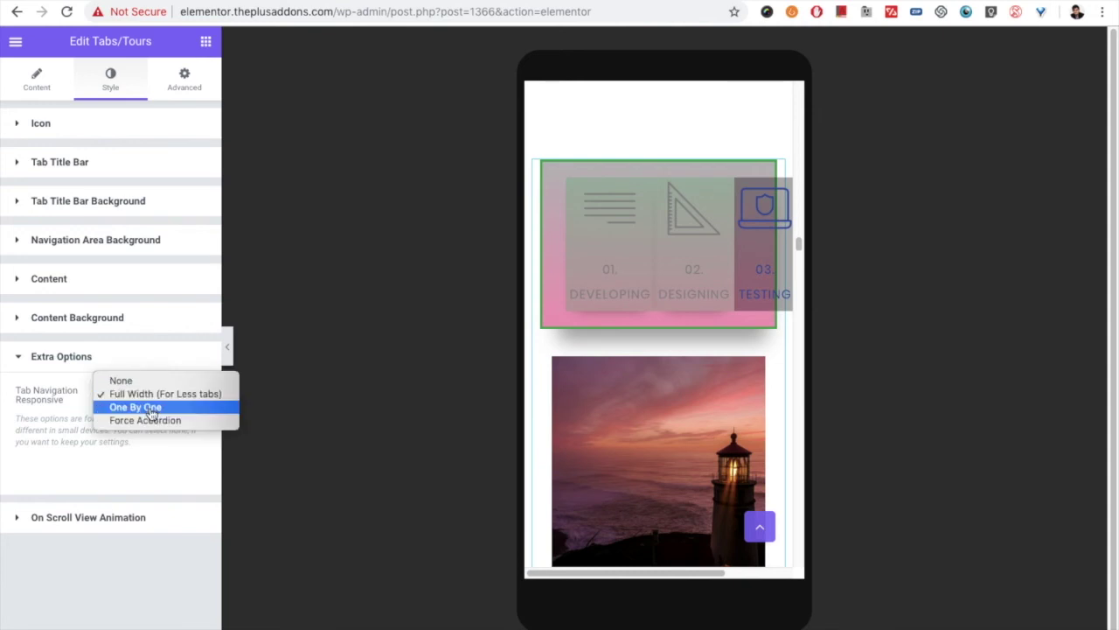
click(150, 409)
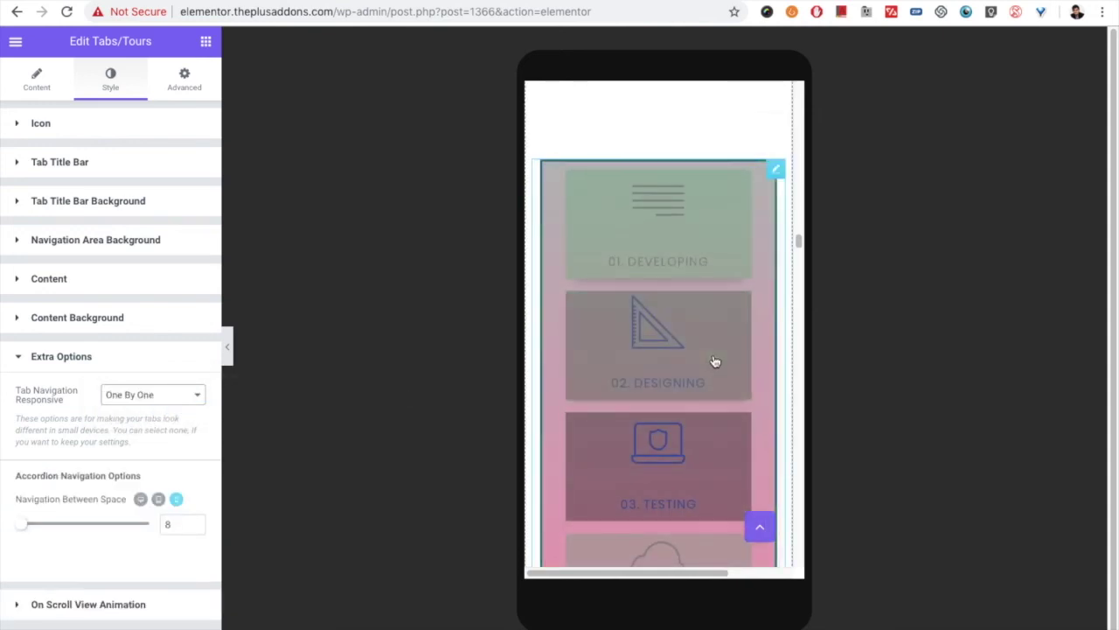
scroll(695, 372, down, 2)
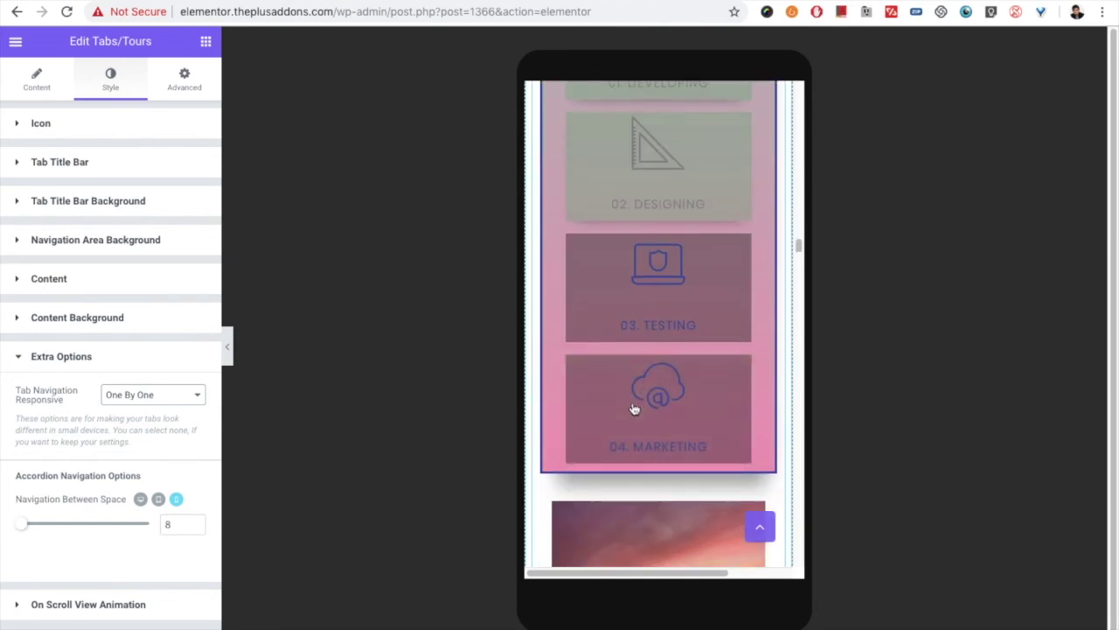
scroll(638, 385, up, 2)
click(651, 339)
click(639, 245)
scroll(653, 380, down, 1)
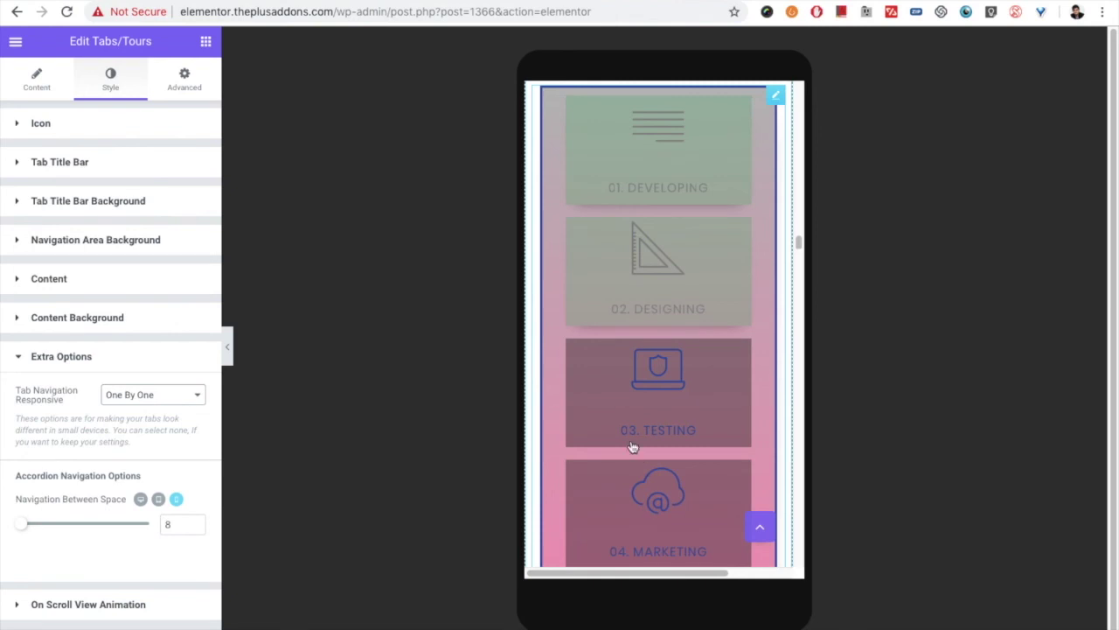
Set the numbered icon tabs' responsive navigation to Force Accordion and test expanding the Developing and Designing items
click(147, 394)
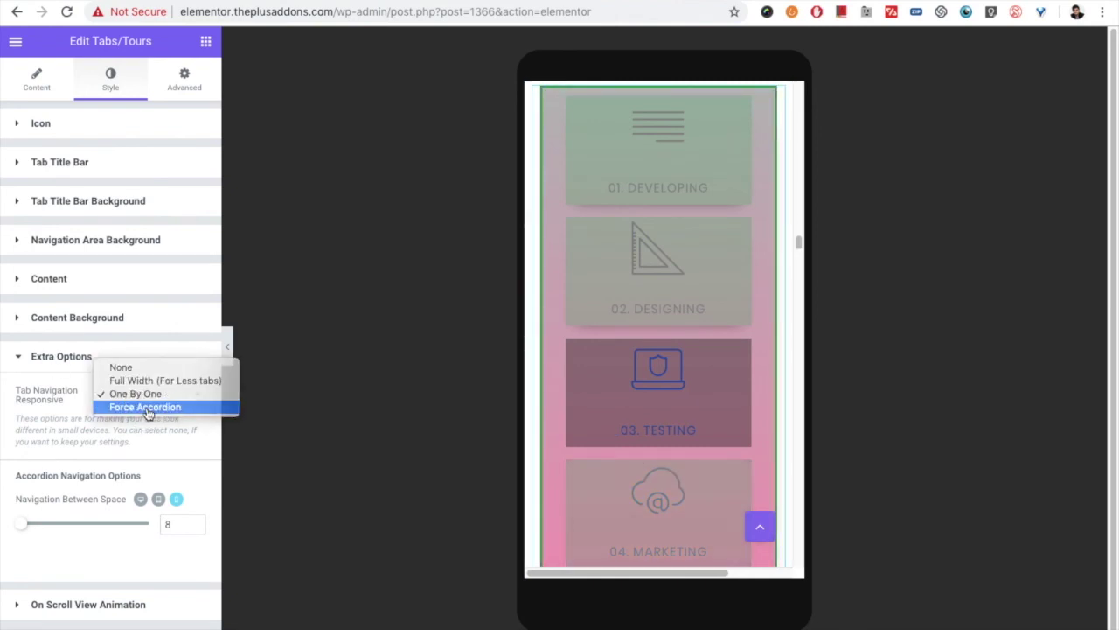
click(145, 407)
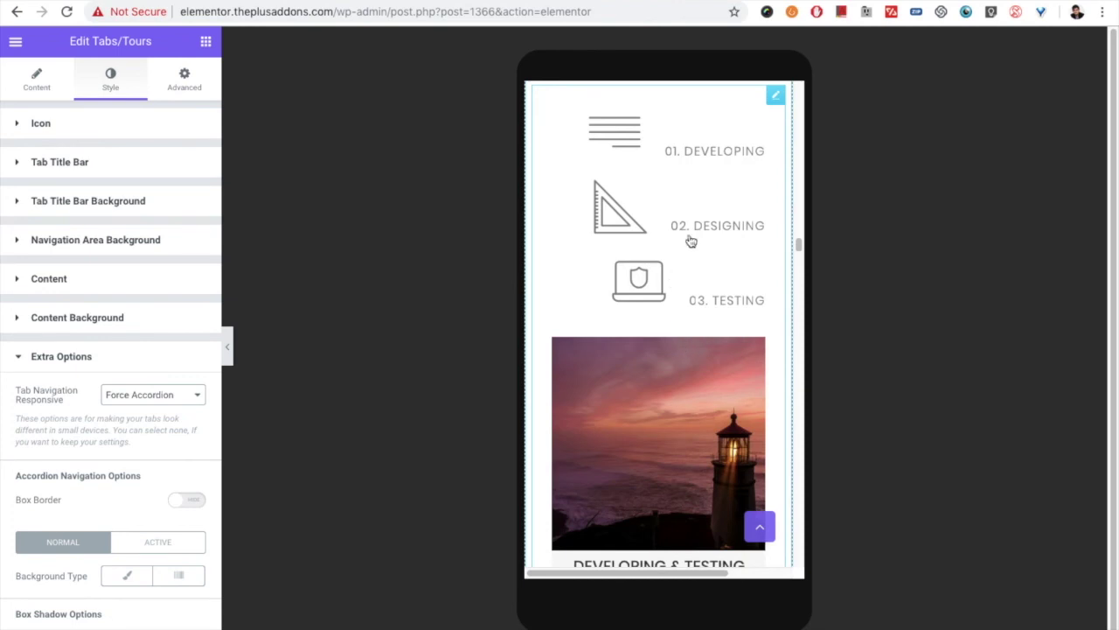
click(704, 182)
click(704, 180)
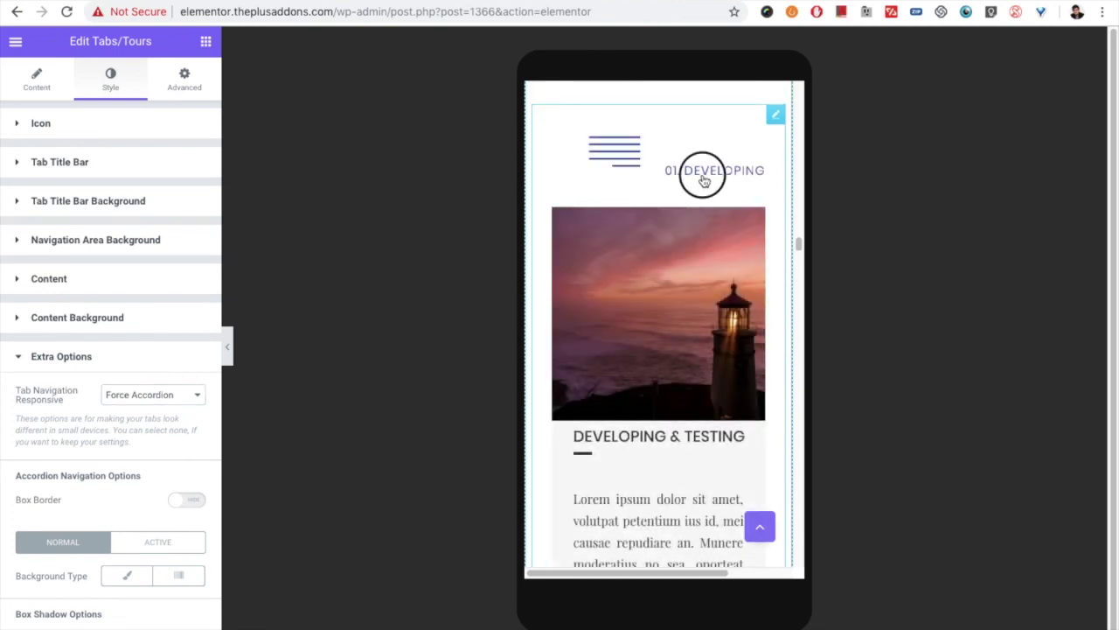
scroll(677, 262, down, 5)
click(682, 281)
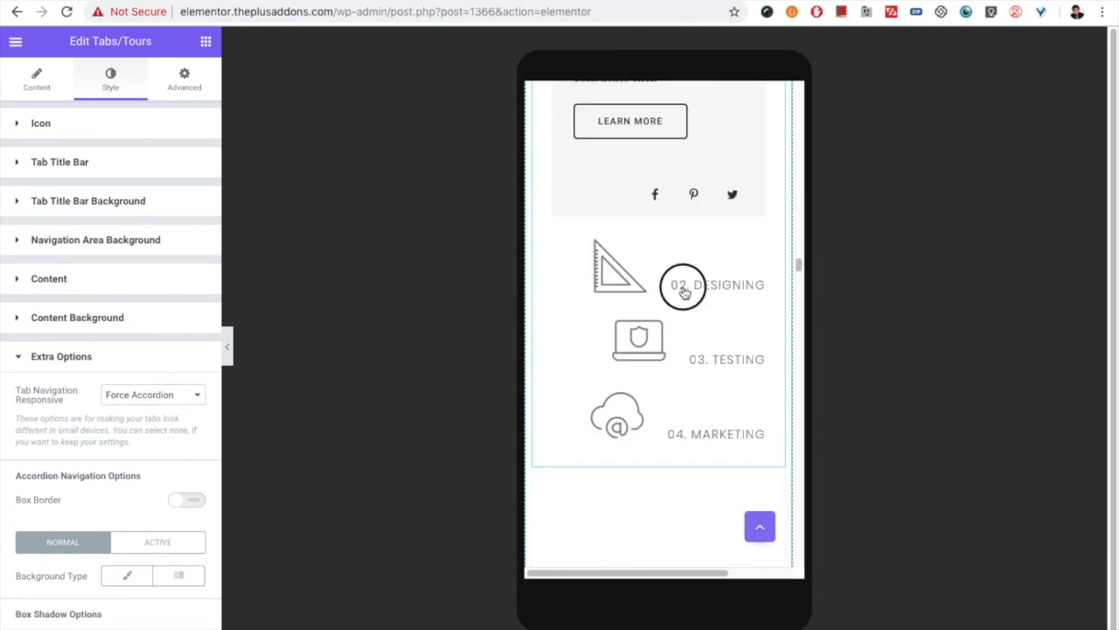
scroll(636, 313, up, 5)
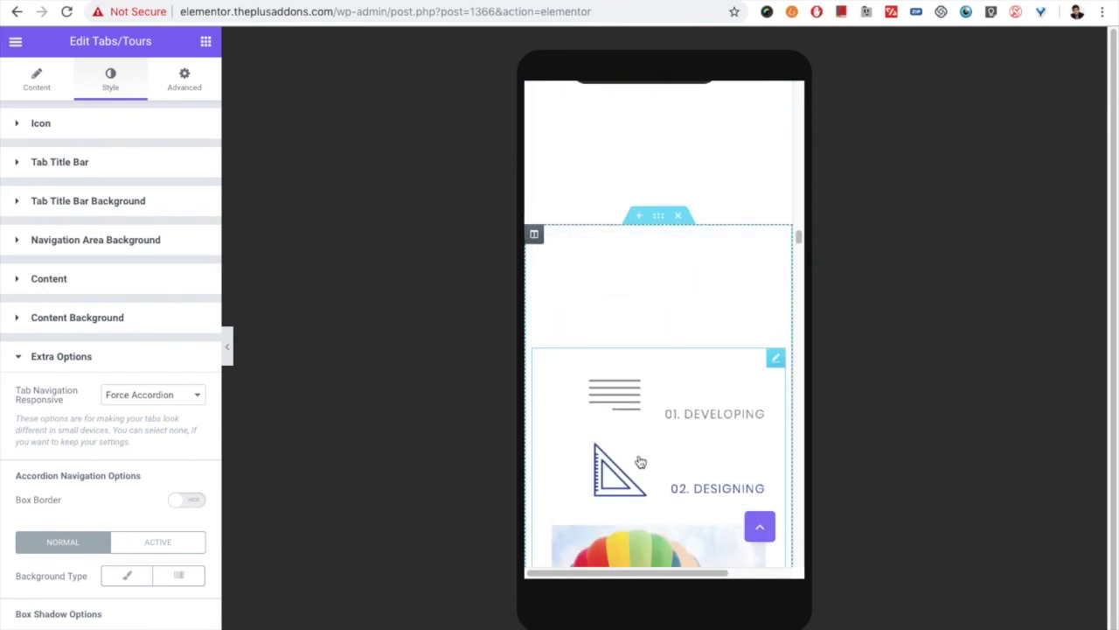
scroll(637, 456, down, 1)
Set the mobile icon size to 23 and the icon spacing to 9 for the numbered icon tabs
click(58, 131)
drag(19, 182, 44, 194)
drag(21, 312, 31, 313)
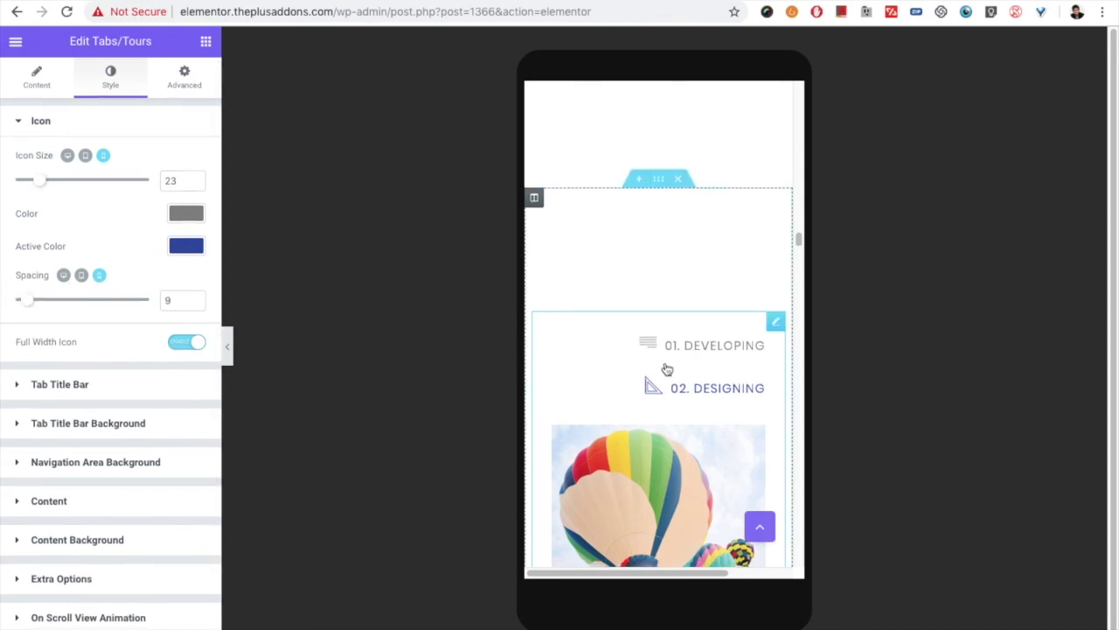
Examine the Accordion Navigation Options in Extra Options, including the normal and active background and the active box shadow settings
scroll(664, 367, down, 1)
click(779, 253)
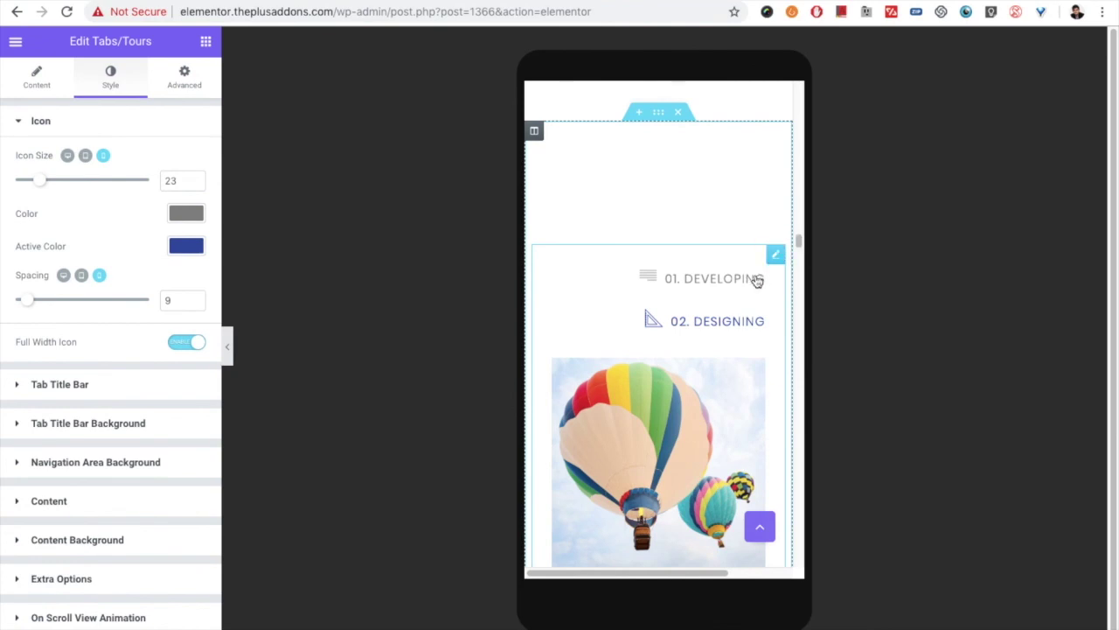
click(61, 578)
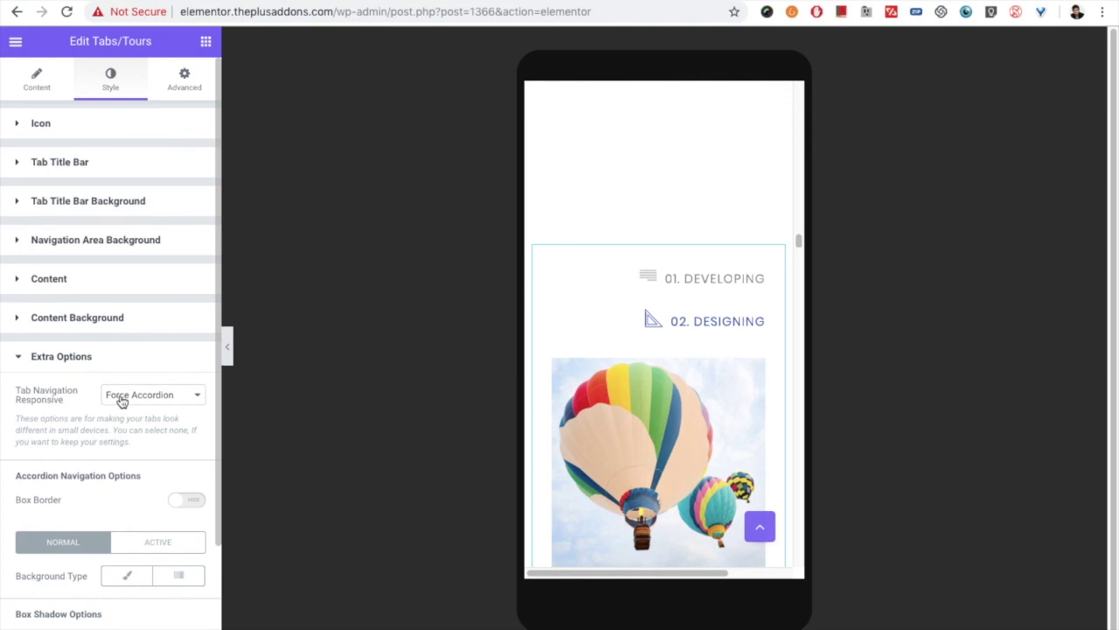
scroll(644, 344, down, 1)
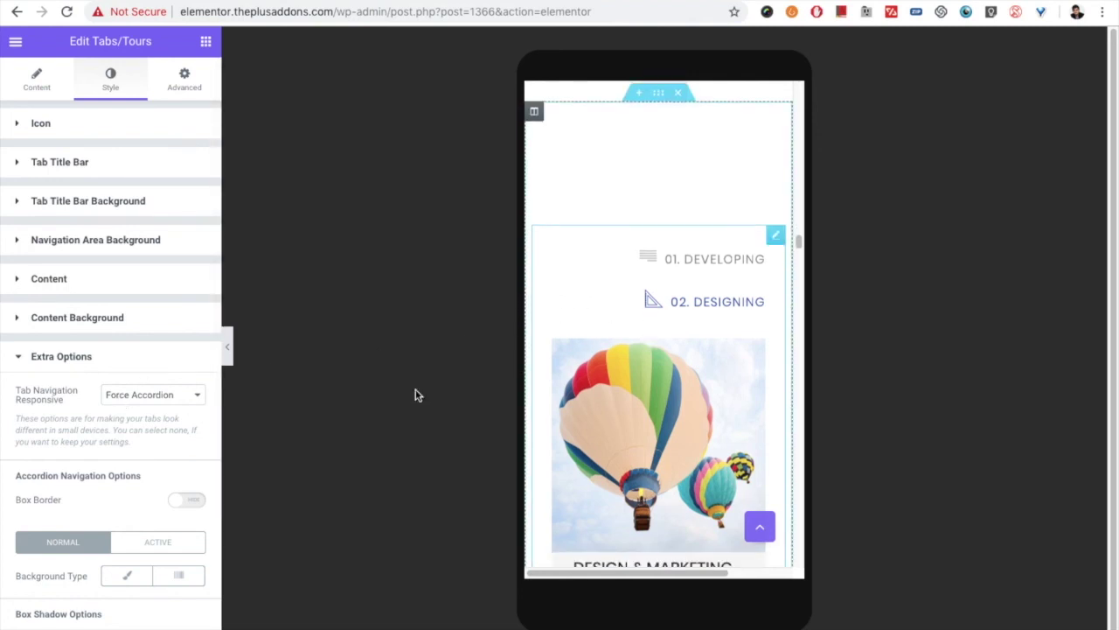
scroll(76, 455, down, 2)
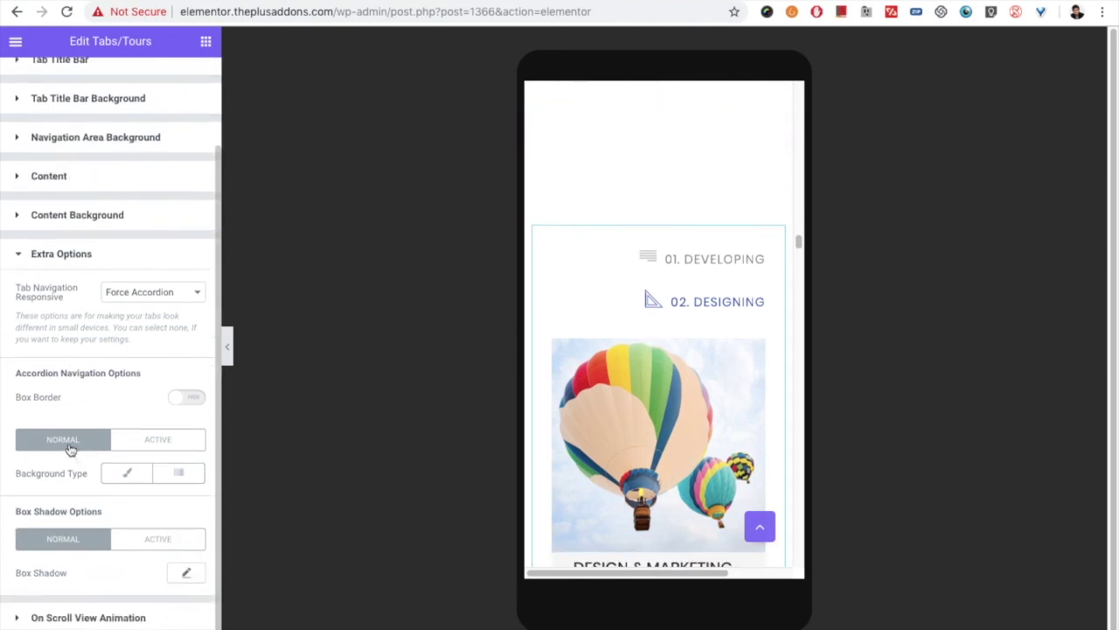
scroll(537, 362, down, 1)
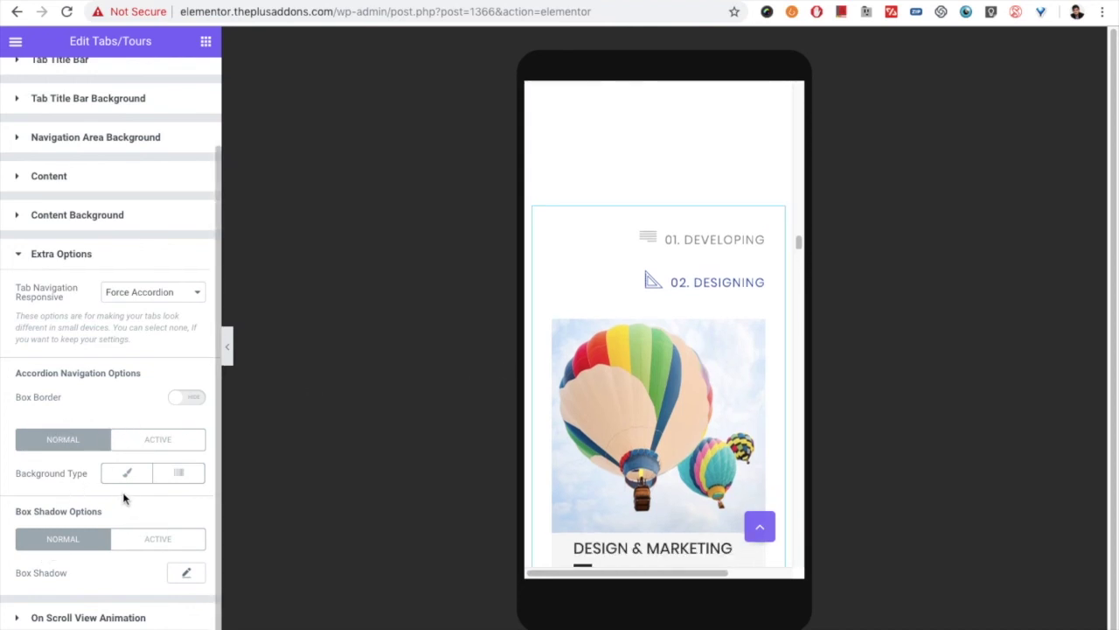
click(145, 441)
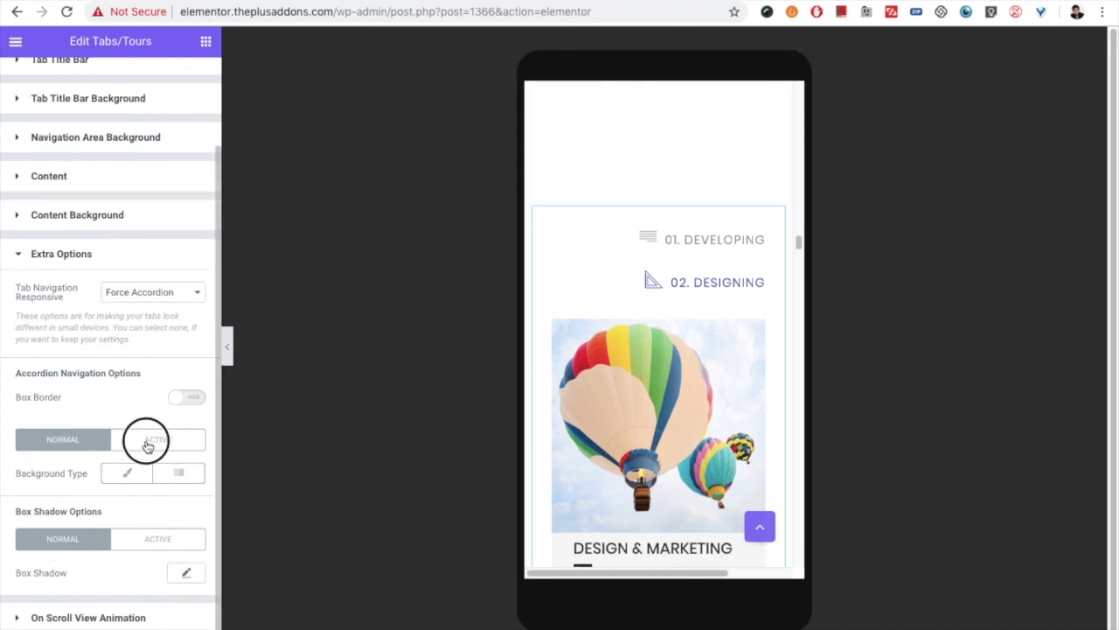
click(70, 439)
click(133, 538)
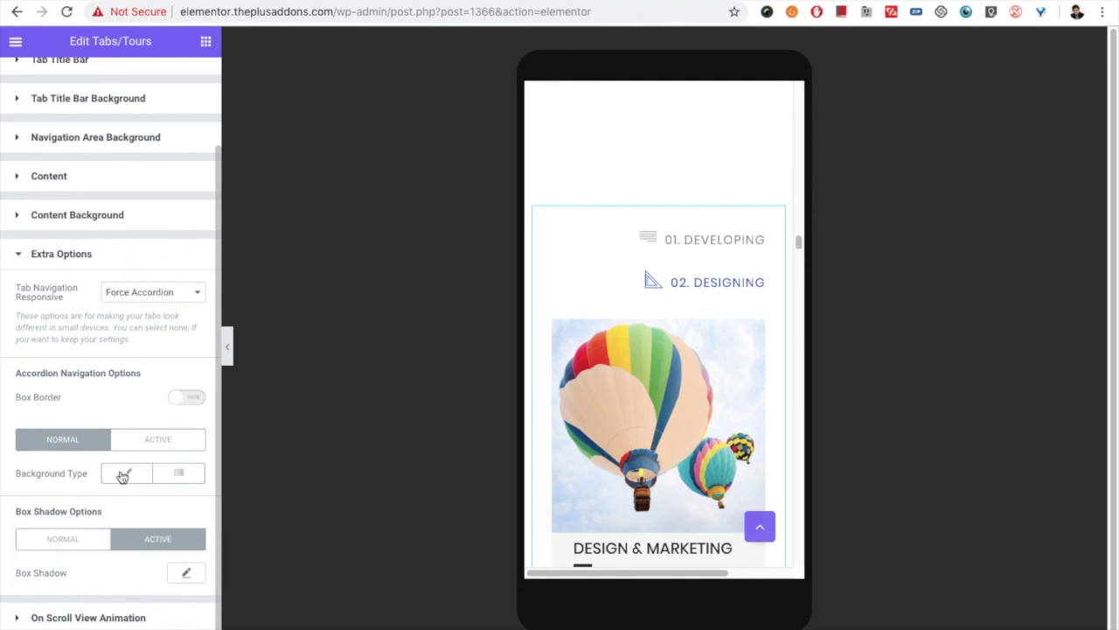
Set the numbered icon tabs' Tab Navigation Responsive to None and check the tabs and content in the mobile preview
click(133, 296)
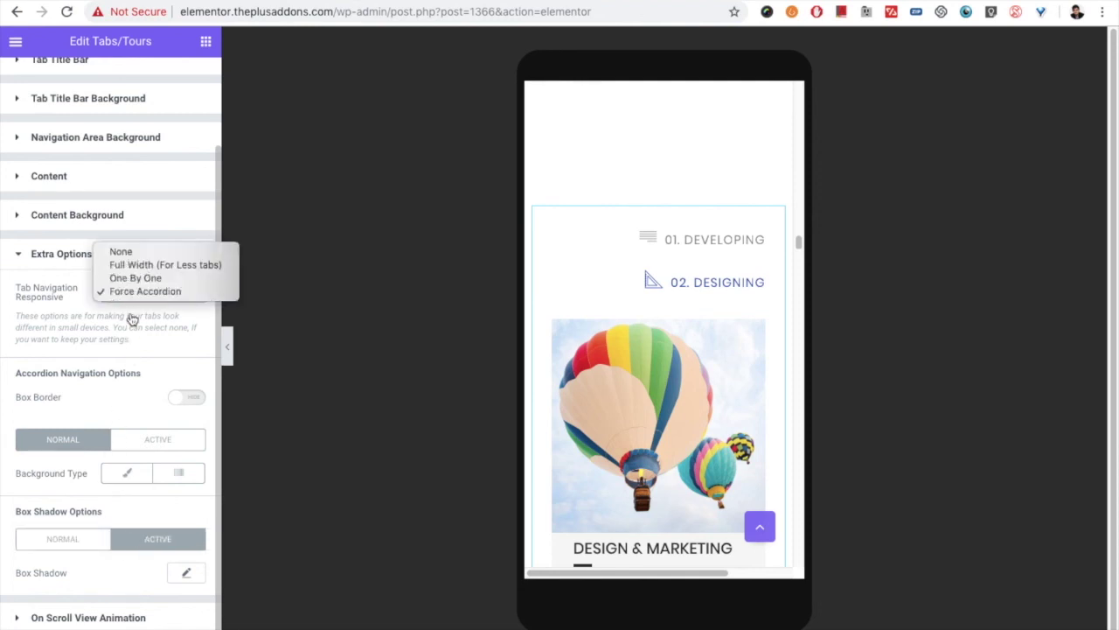
click(136, 257)
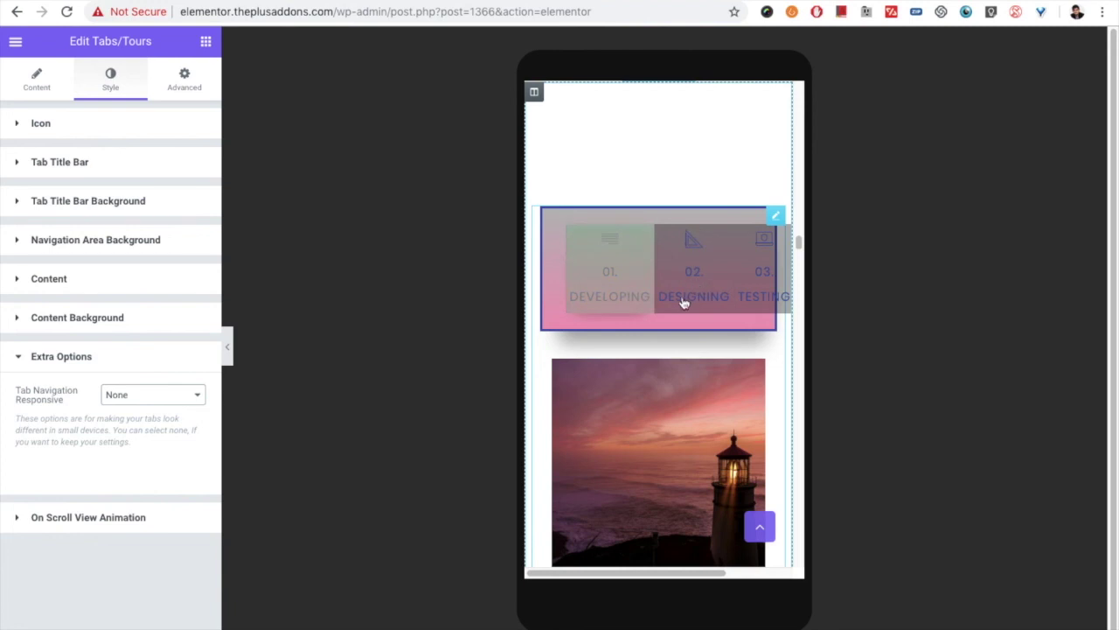
scroll(687, 300, down, 10)
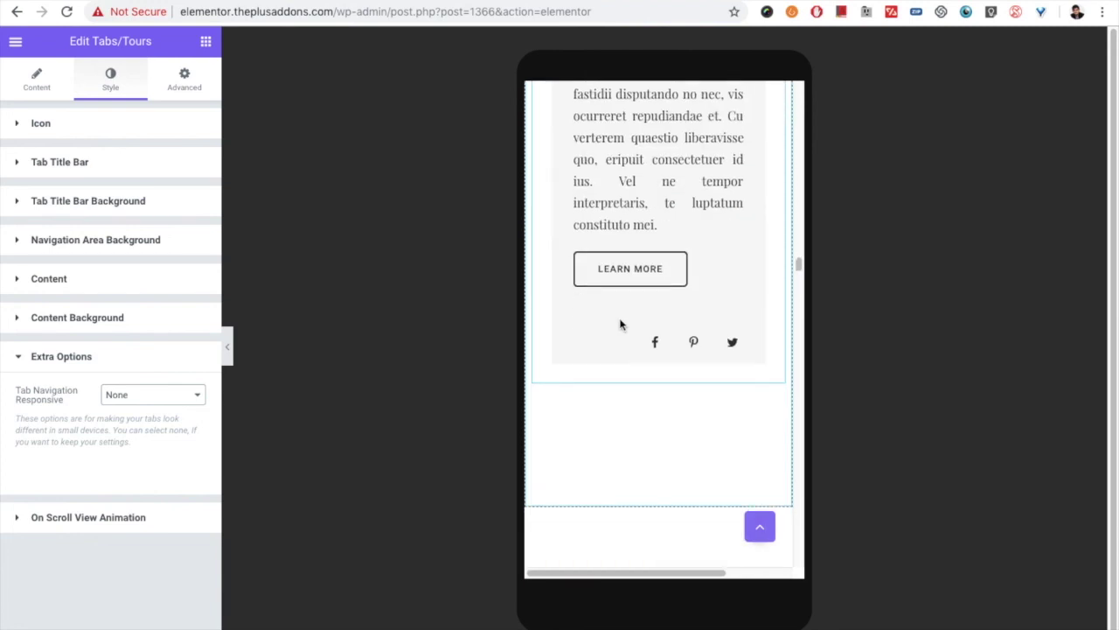
scroll(618, 315, up, 10)
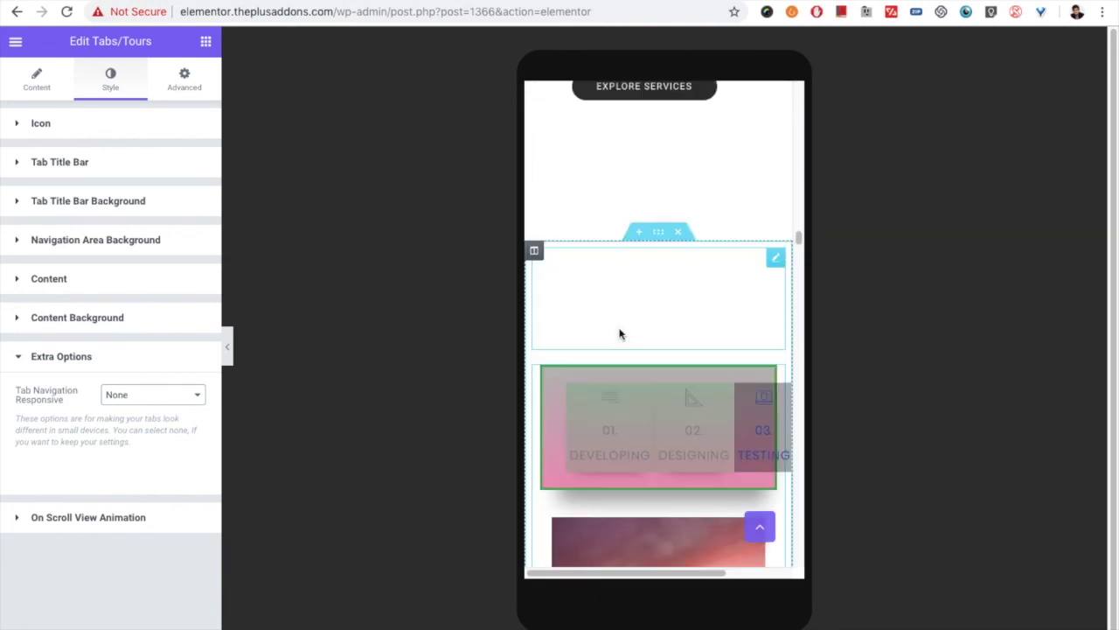
scroll(612, 368, down, 1)
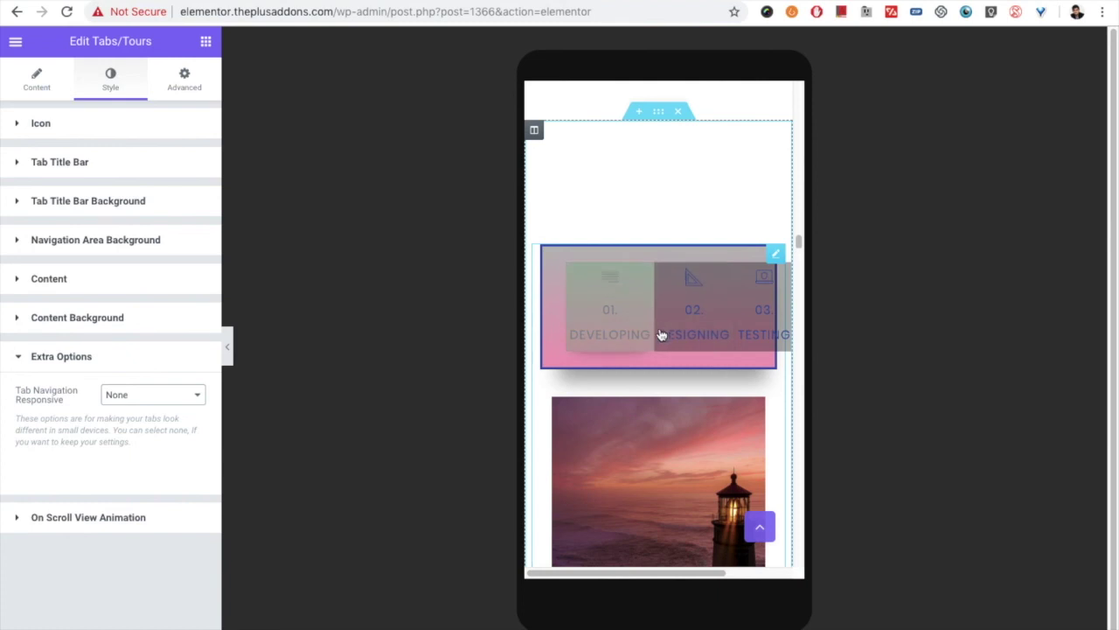
click(122, 394)
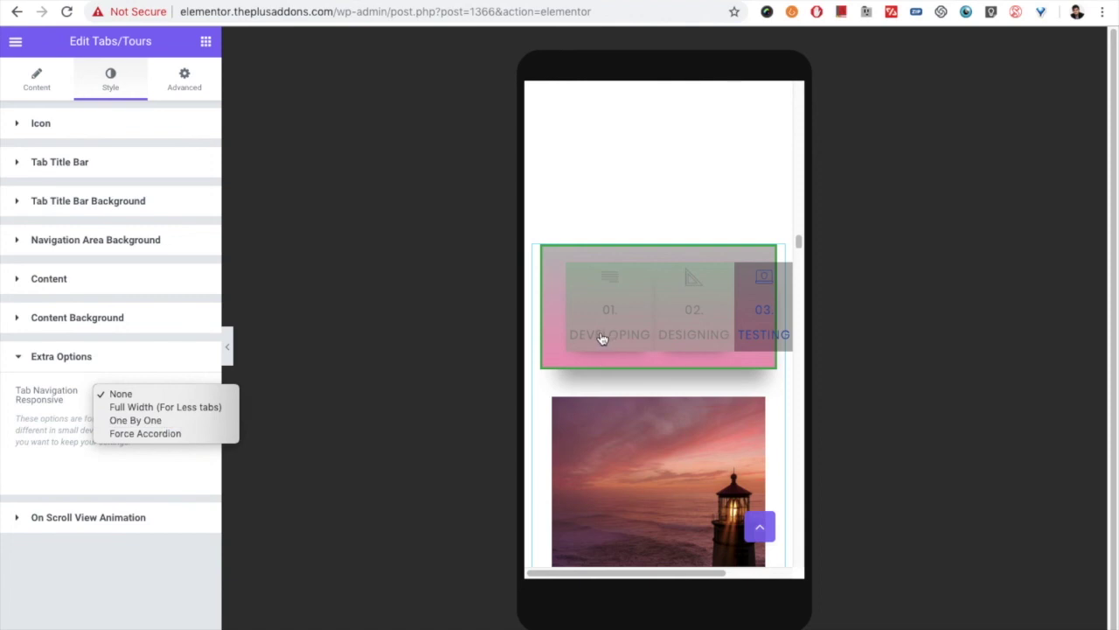
click(127, 394)
Review the widget's On Scroll View Animation settings and Plus Extras options, and return to its list of tab items
click(89, 519)
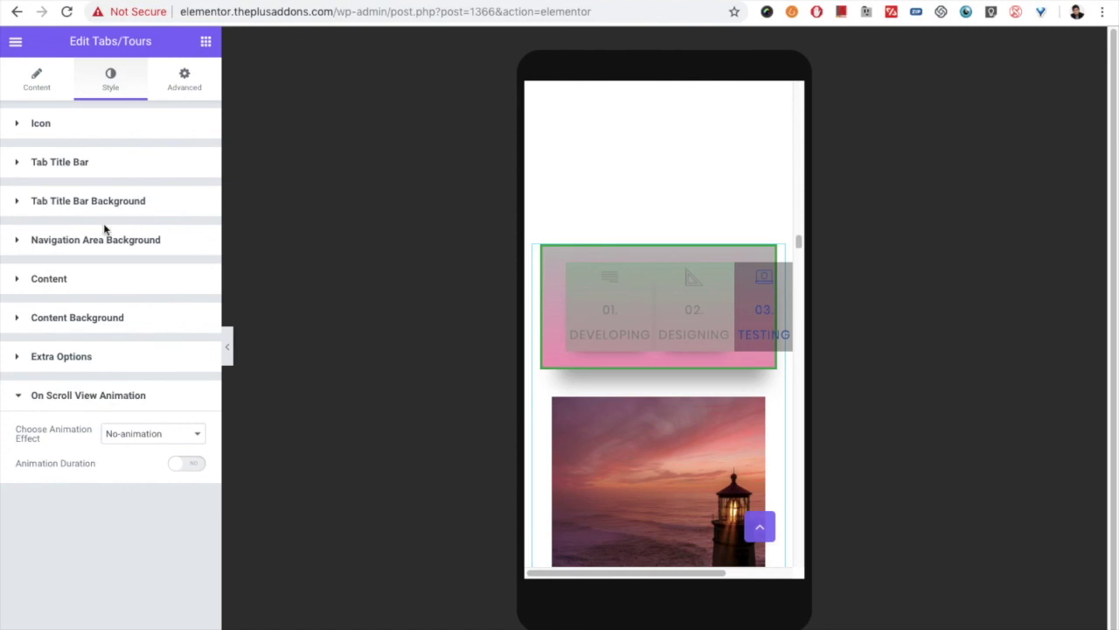
click(193, 85)
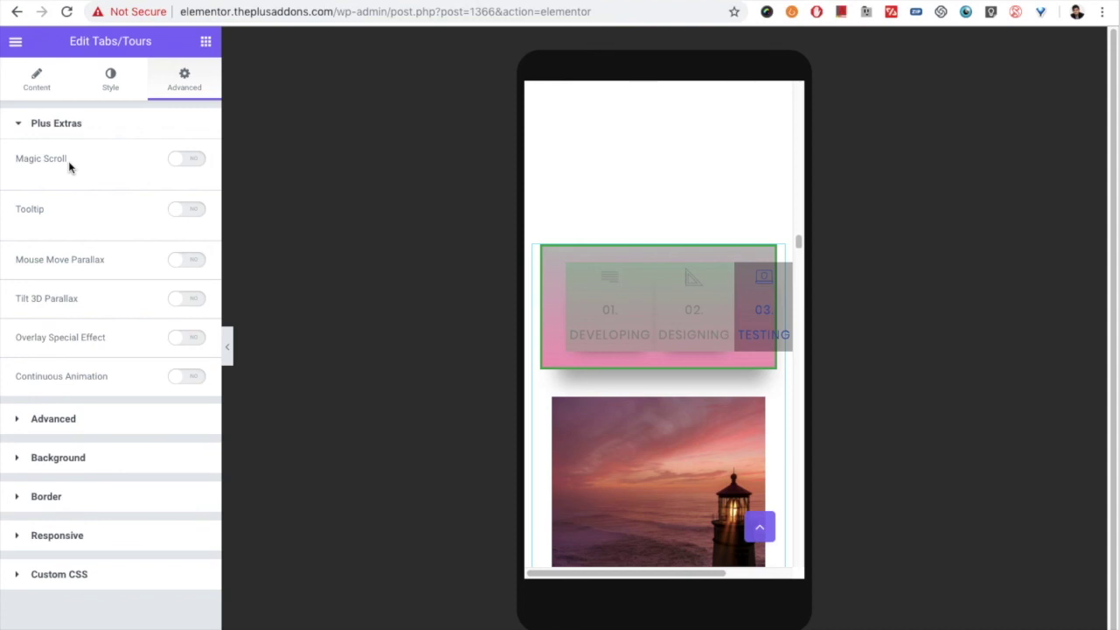
click(39, 83)
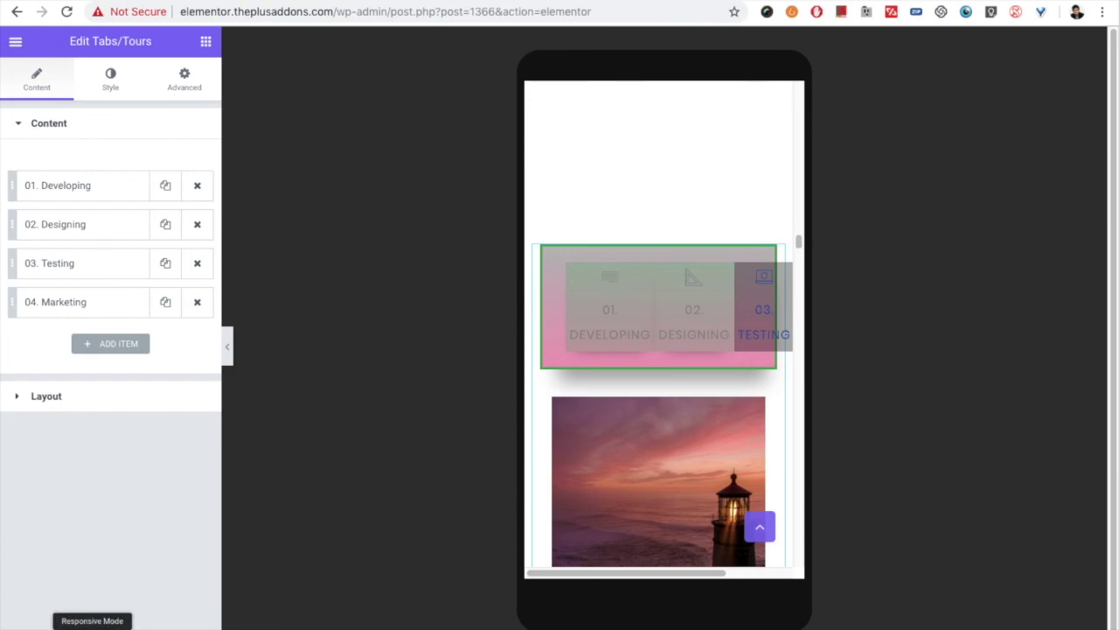
Switch the preview back to Desktop and look over the tabs widgets higher up the page
mouse_move(87, 623)
click(70, 552)
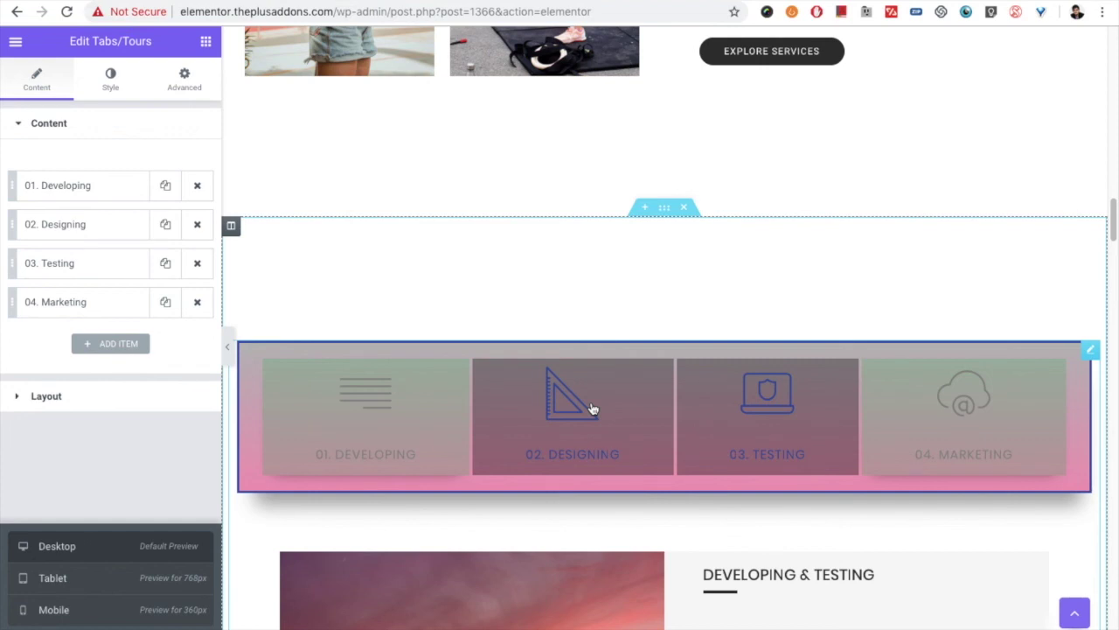
scroll(591, 408, up, 10)
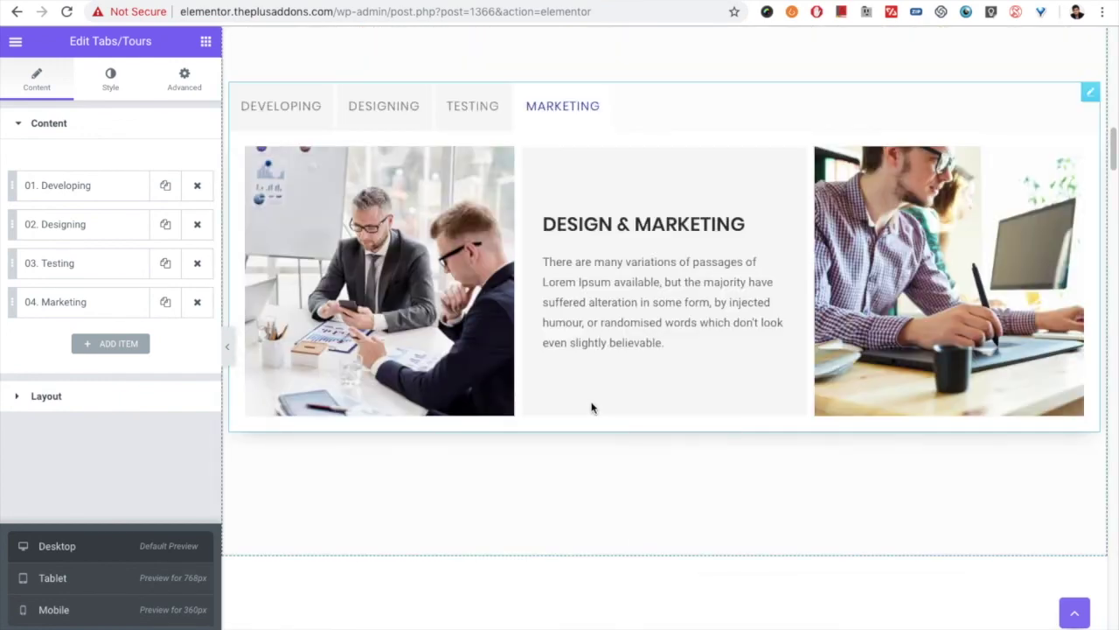
scroll(591, 408, up, 5)
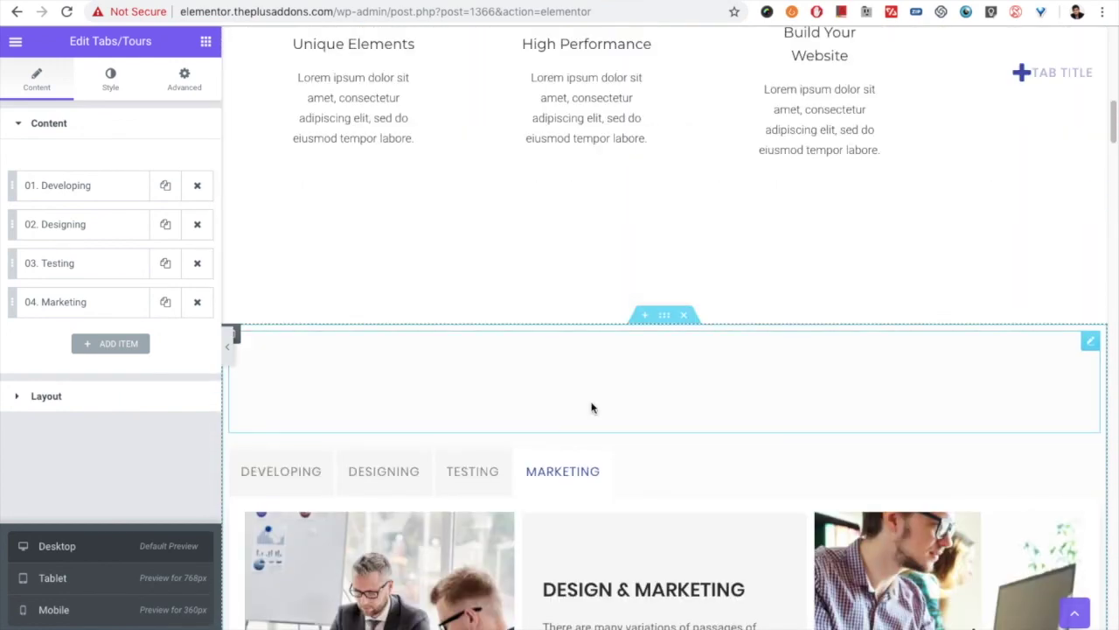